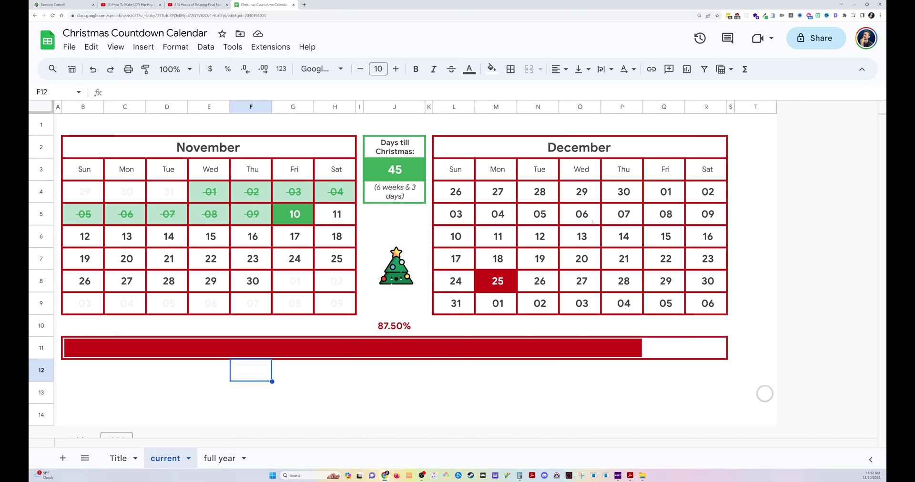
- Inspect the formulas behind the progress bar, the percentage, the highlighted November date and the days-till-Christmas count
left_click(472, 355)
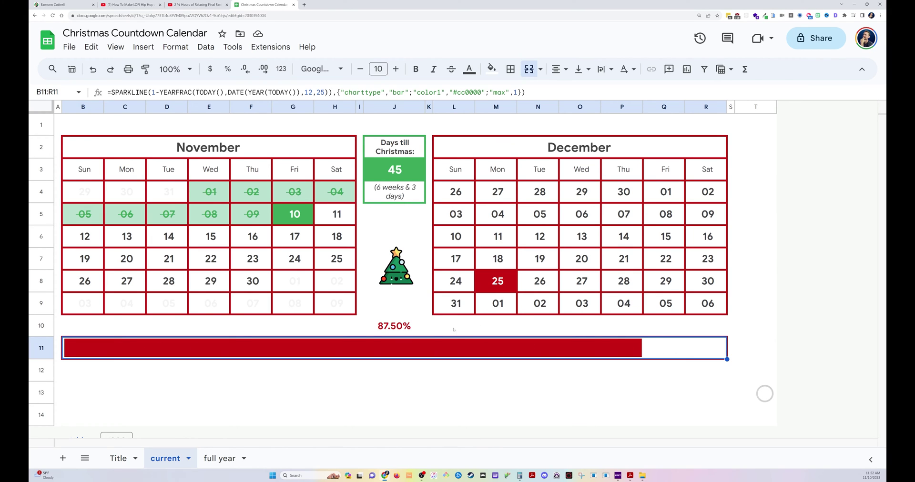
left_click(415, 326)
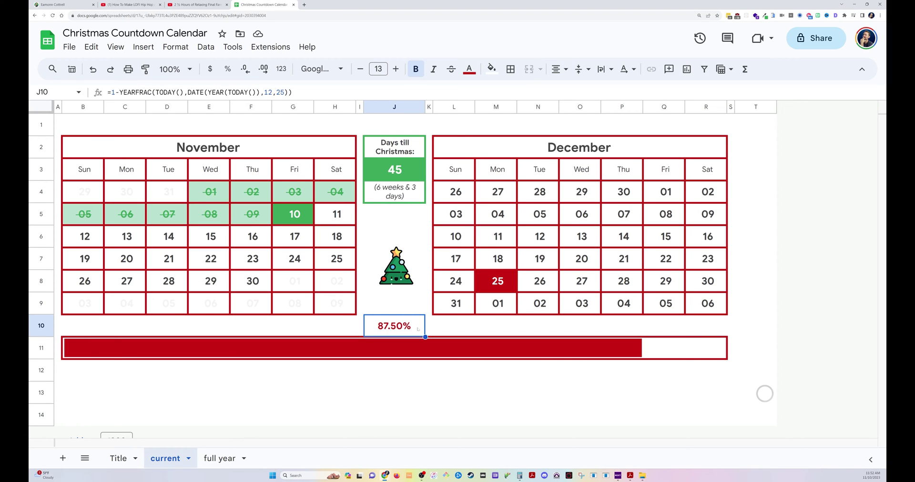
left_click(292, 216)
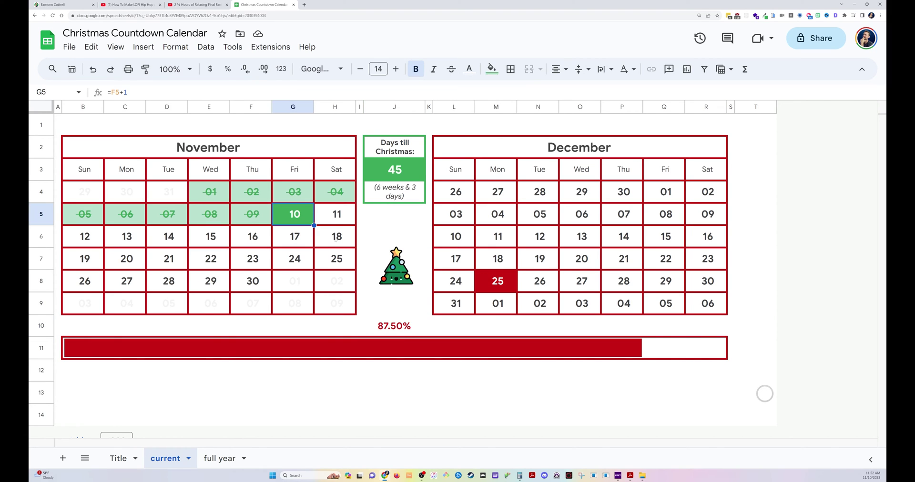
left_click(405, 168)
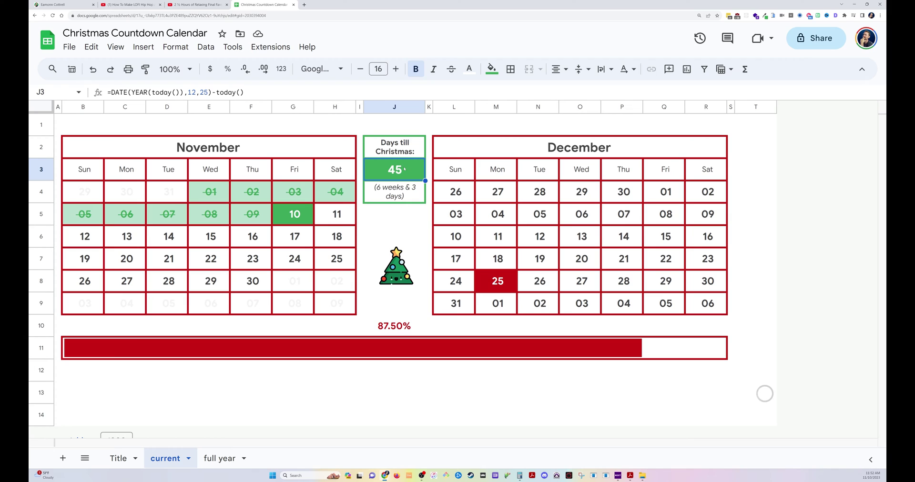
- Add a new blank sheet, dismiss the template helper, and set the font of all cells to Google Sans
left_click(63, 458)
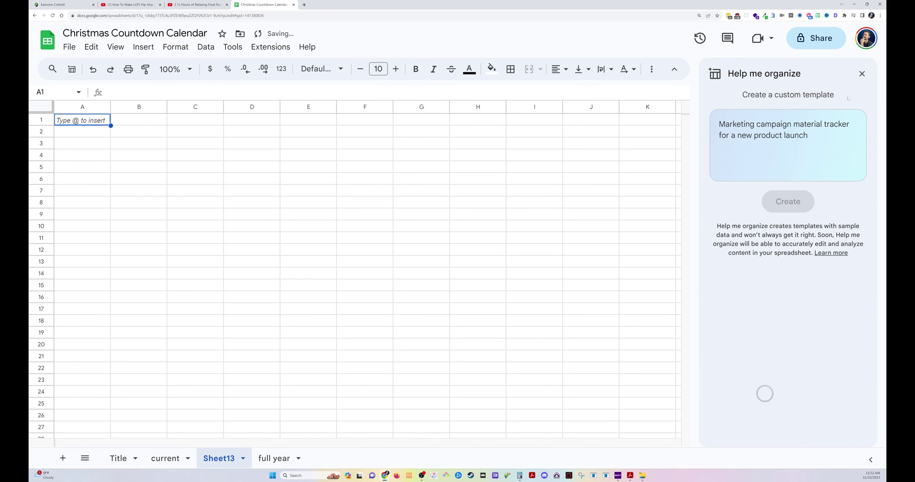
left_click(862, 74)
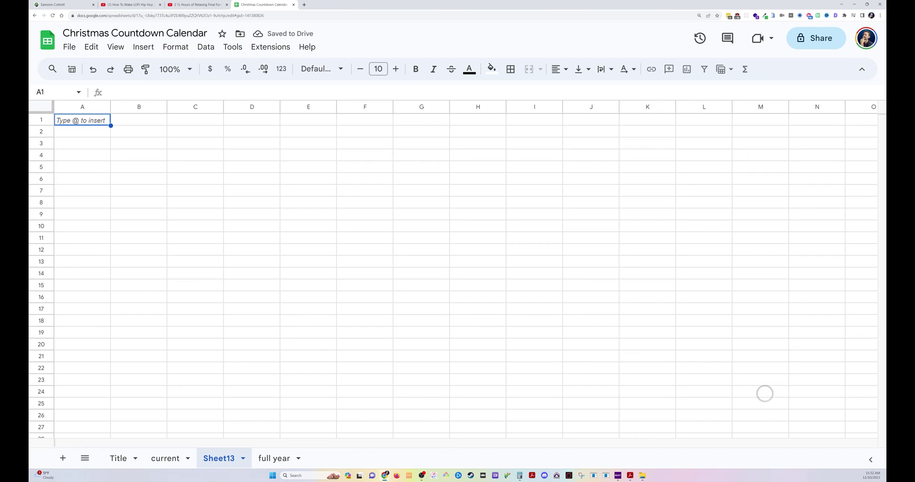
left_click(37, 109)
left_click(322, 69)
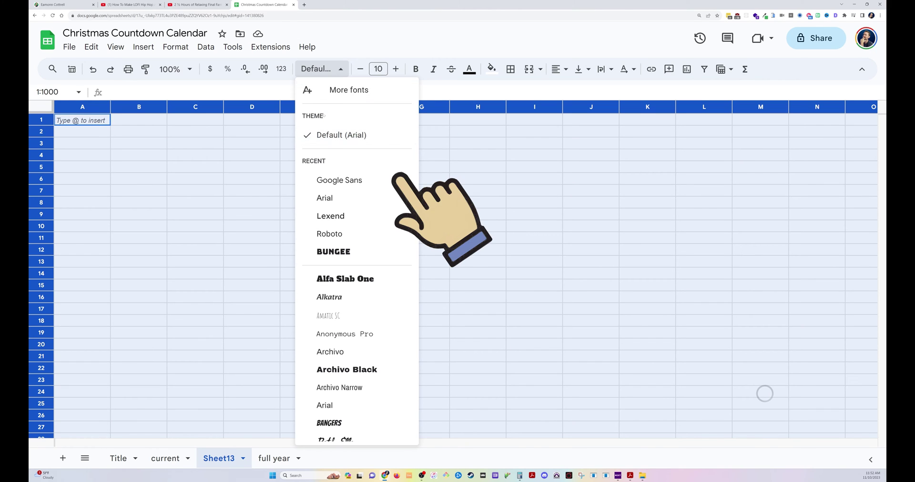
left_click(345, 181)
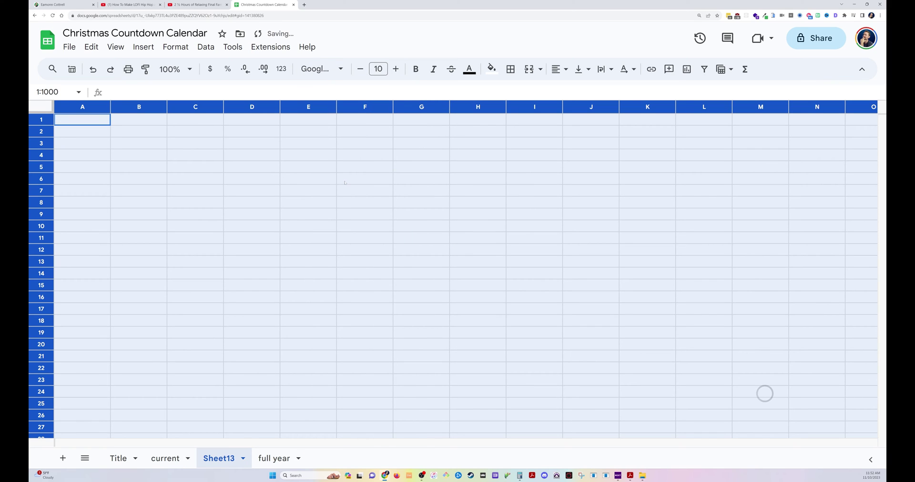
- Narrow every column slightly and make every row of the new sheet nearly twice as tall
left_click_drag(110, 107, 101, 107)
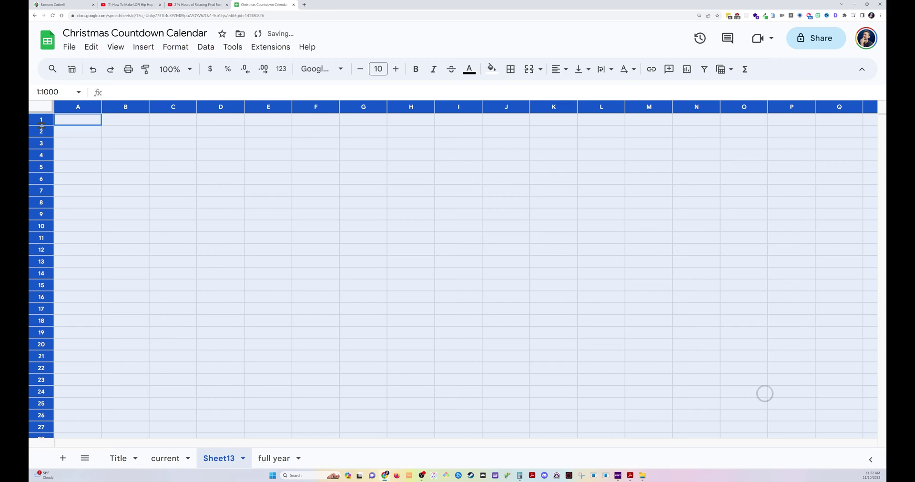
left_click_drag(41, 125, 41, 136)
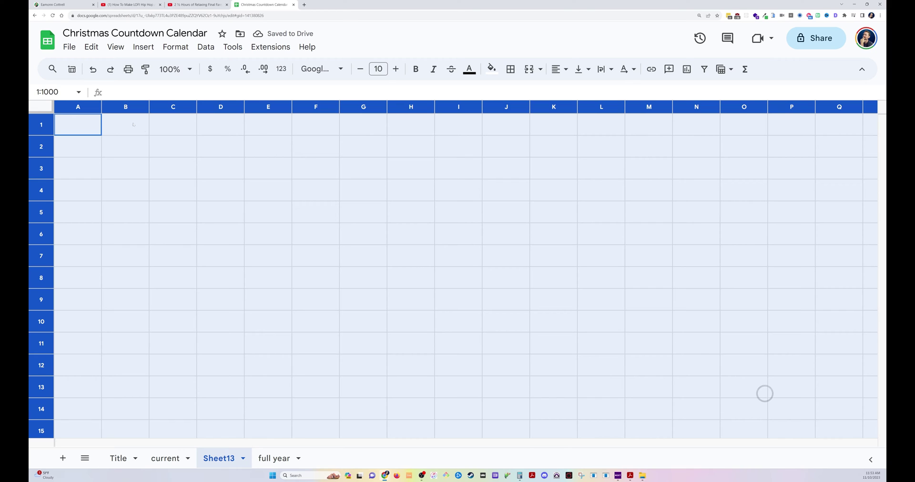
- Shrink columns A, I and K together into thin spacer columns
left_click(74, 107)
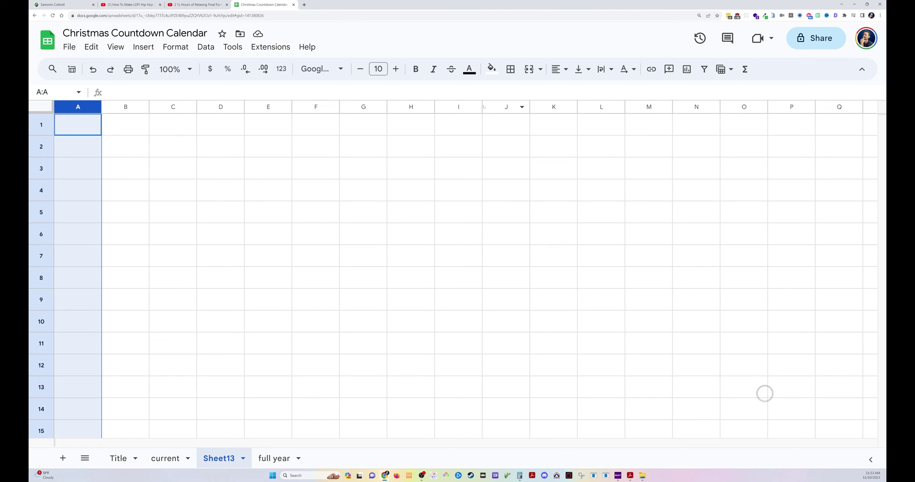
left_click(459, 107, "ctrl")
left_click(554, 107, "ctrl")
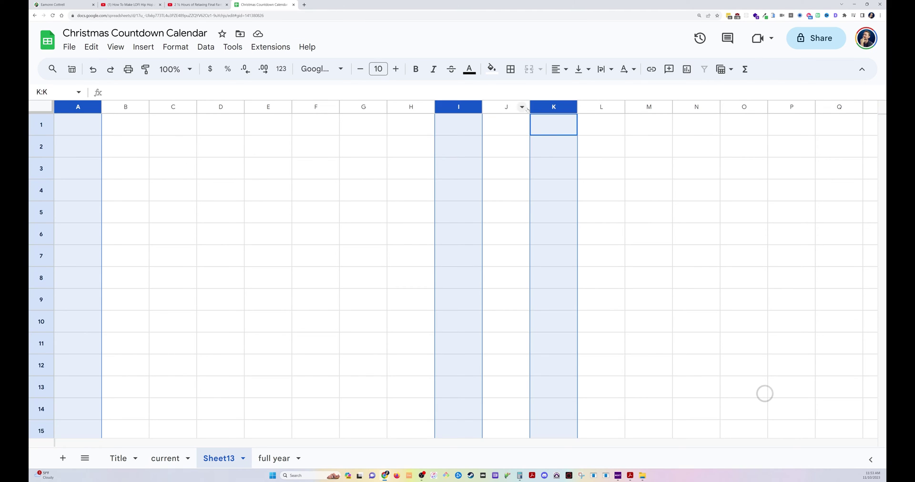
left_click_drag(577, 107, 540, 106)
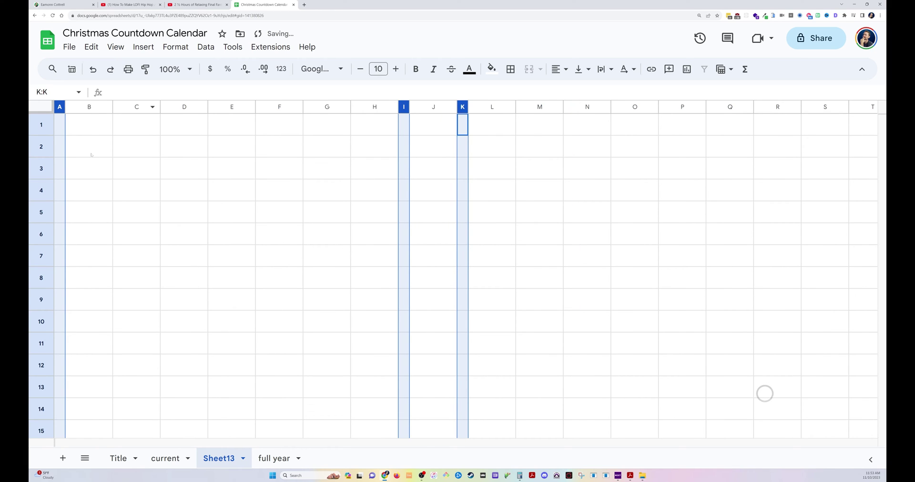
- Merge cells B2:H2 into one heading cell and copy the merged cell to L2:R2
left_click_drag(91, 154, 376, 157)
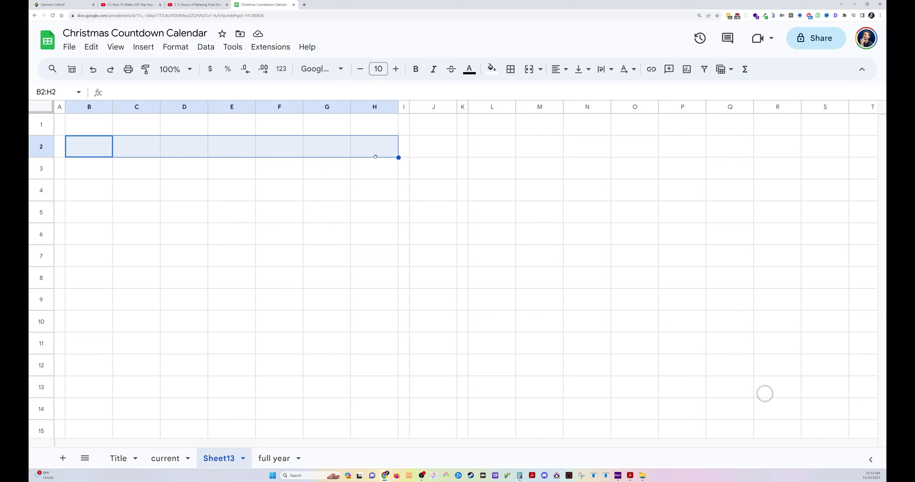
key("alt+h")
key("m")
key("m")
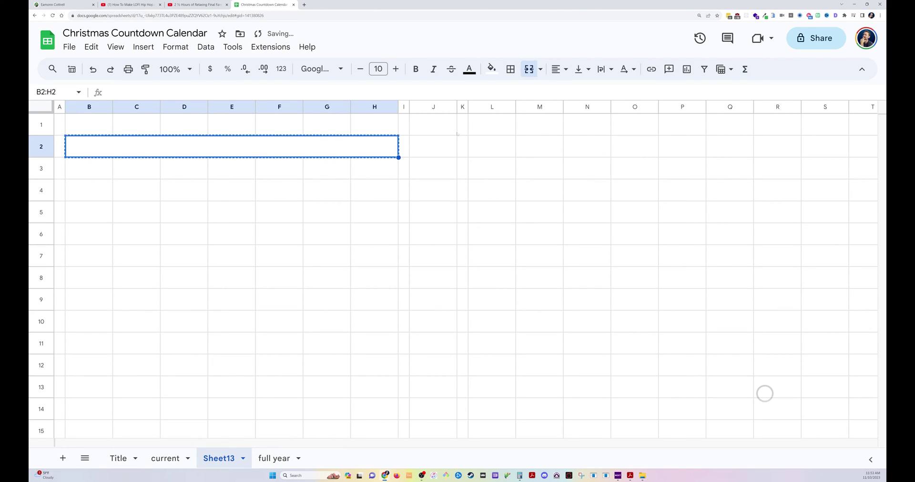
key("ctrl+x")
left_click(481, 148)
key("ctrl+v")
left_click(310, 156)
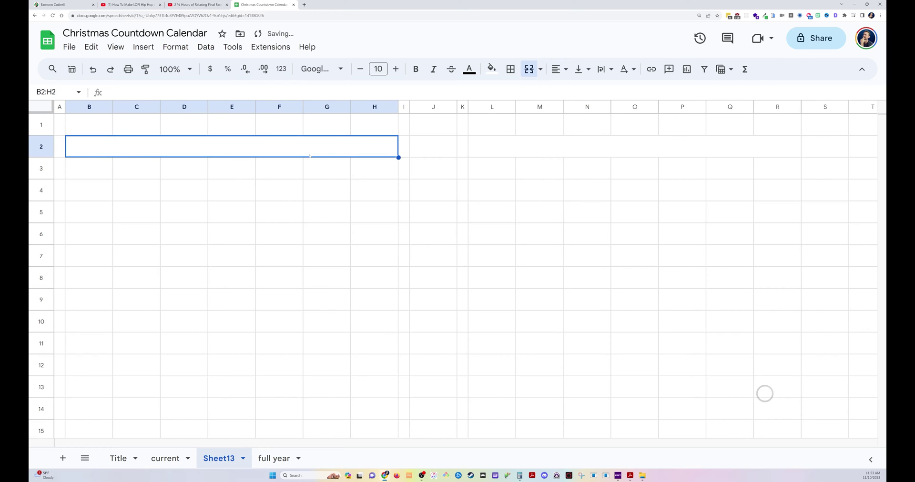
left_click(487, 148)
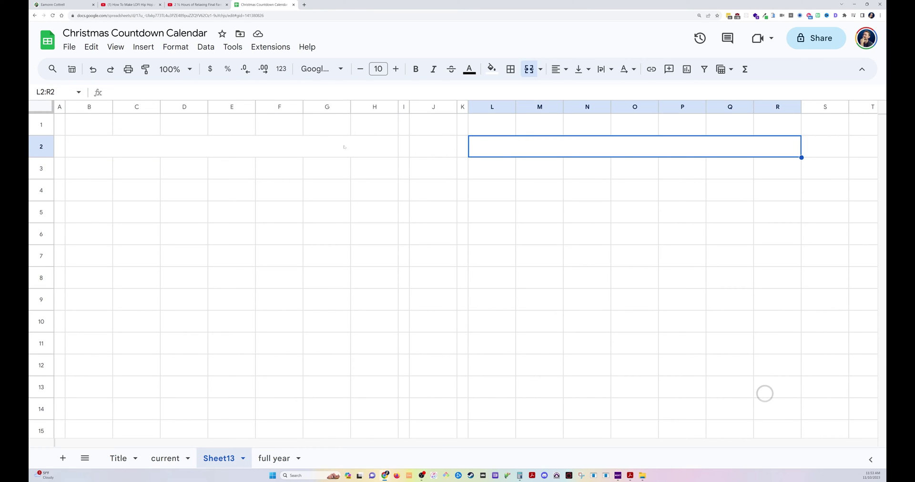
- Reduce the height of row 1 to a thin spacer row
left_click(41, 125)
left_click_drag(41, 135, 477, 123)
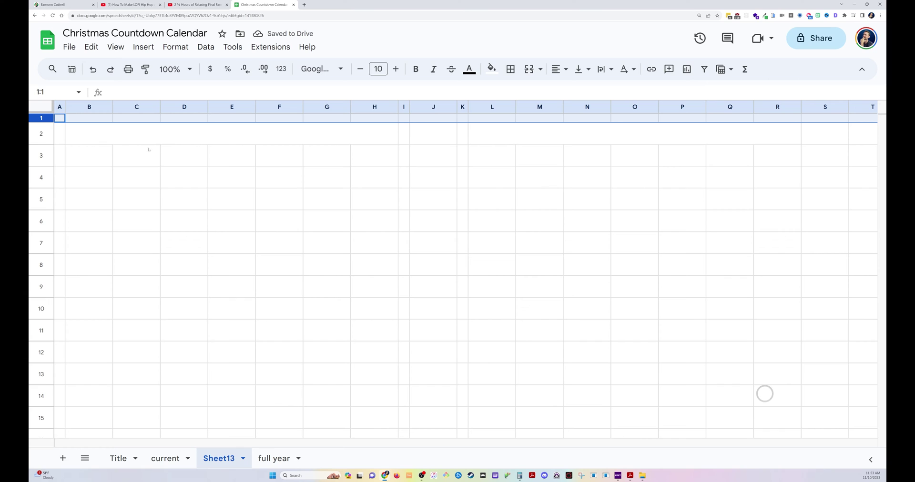
- Apply thick red borders to all cells in the range B2:H8
left_click_drag(103, 141, 203, 265)
left_click(510, 69)
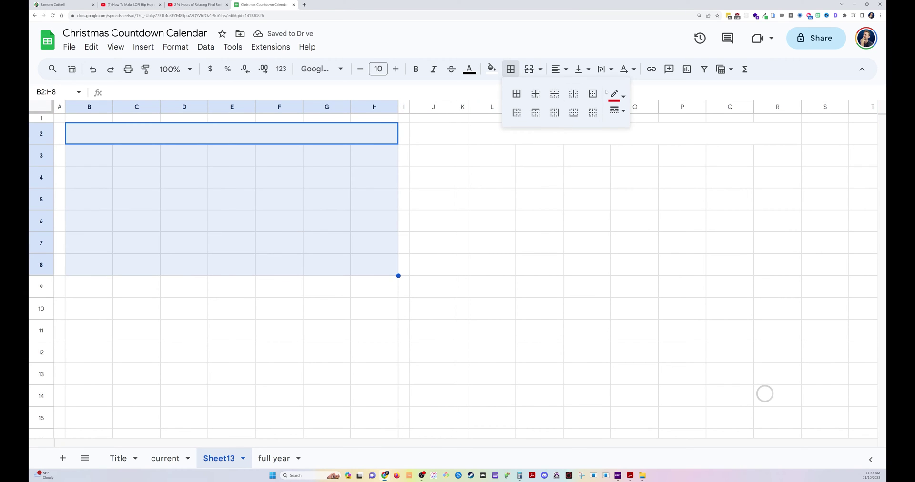
left_click(592, 111)
left_click(510, 70)
left_click(515, 94)
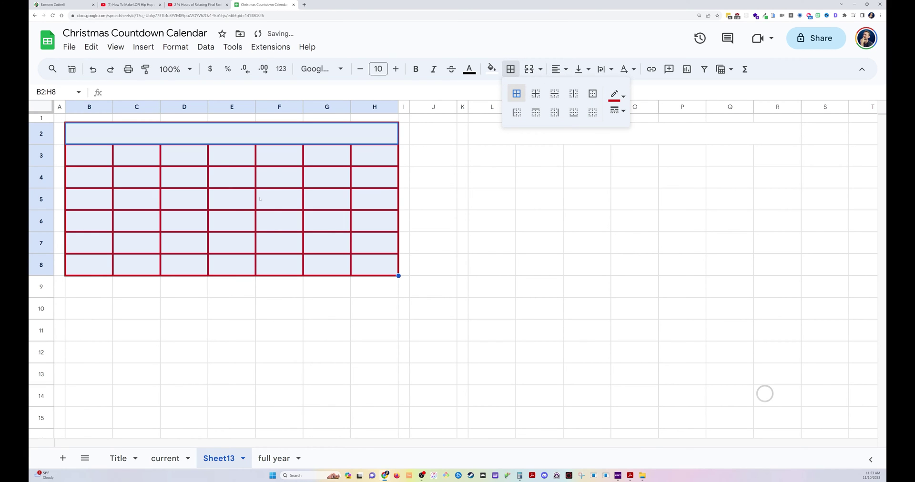
- Copy the bordered calendar grid B2:H8 to L2:R8
left_click(290, 216)
left_click_drag(336, 134, 388, 267)
left_click(494, 137)
key("ctrl+v")
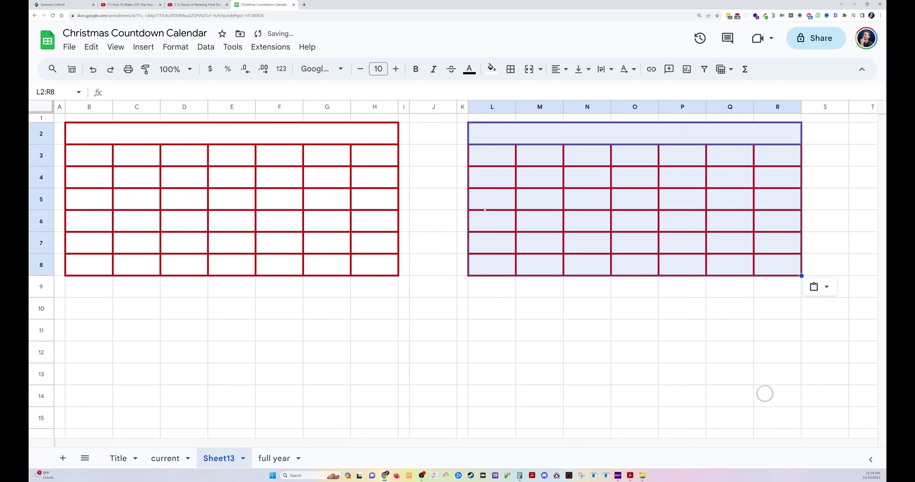
left_click(491, 243)
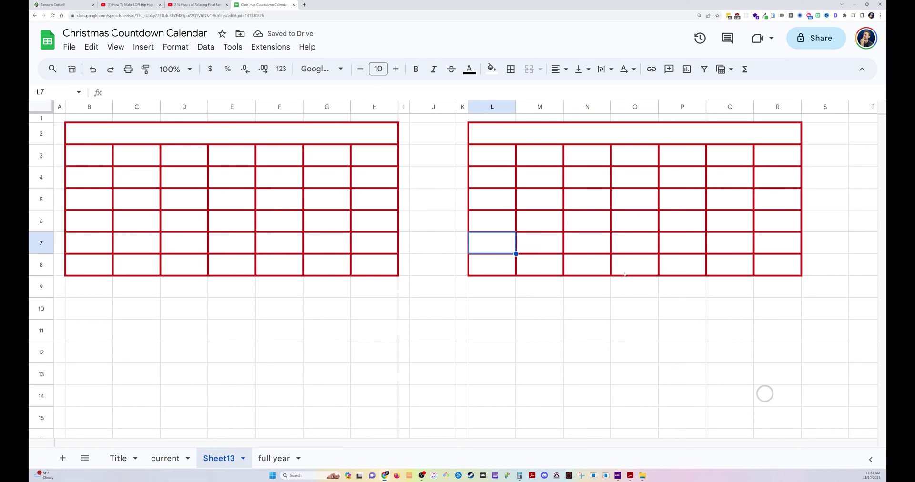
left_click(195, 139)
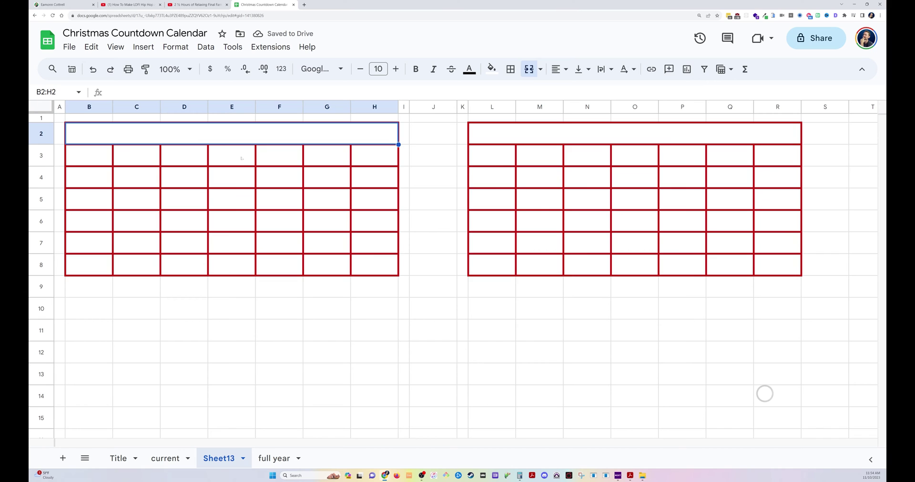
left_click(691, 134)
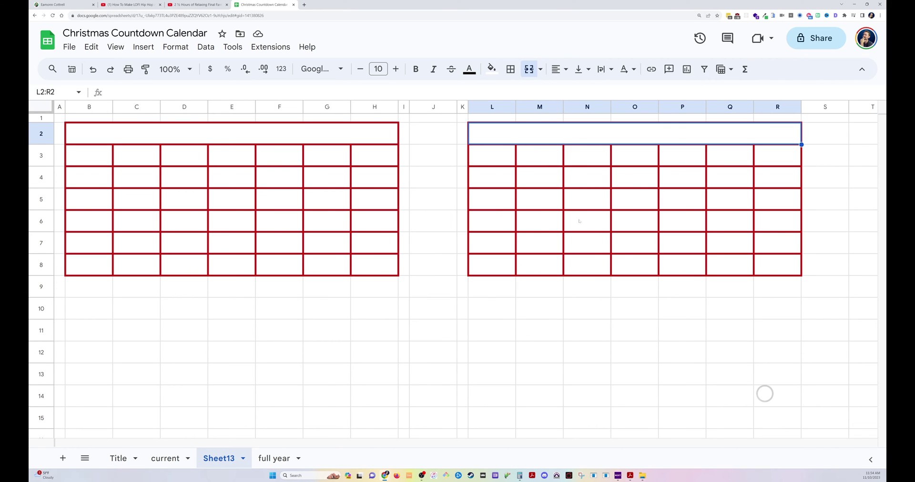
- Enter the label "Days till Christmas:" in J2, wrapped within the cell and centred horizontally
left_click(448, 134)
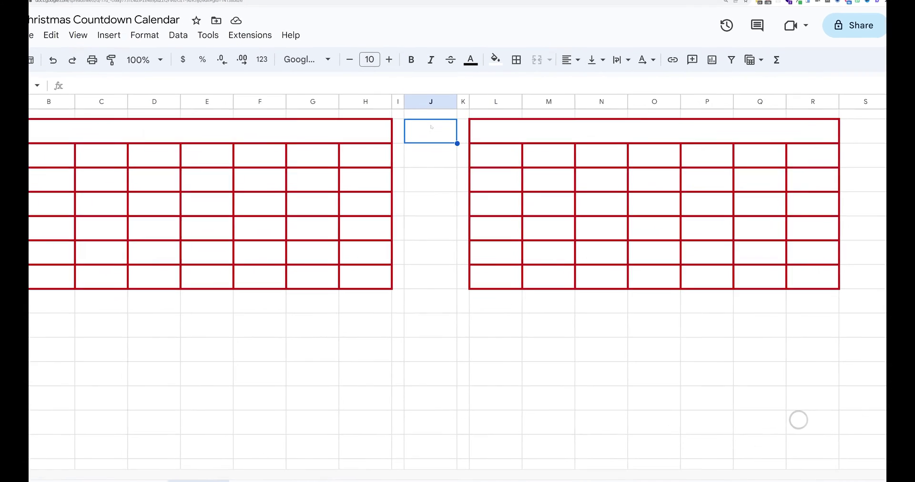
type("Days")
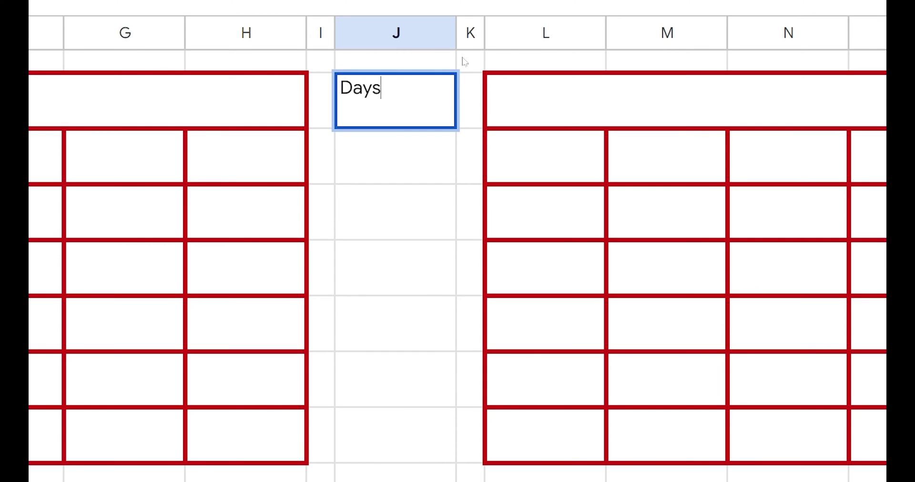
type(" till Christmas")
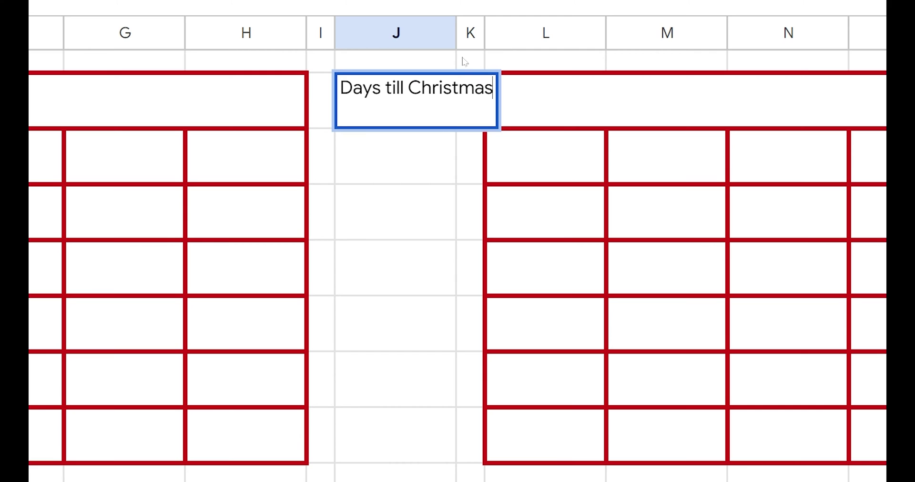
key("Return")
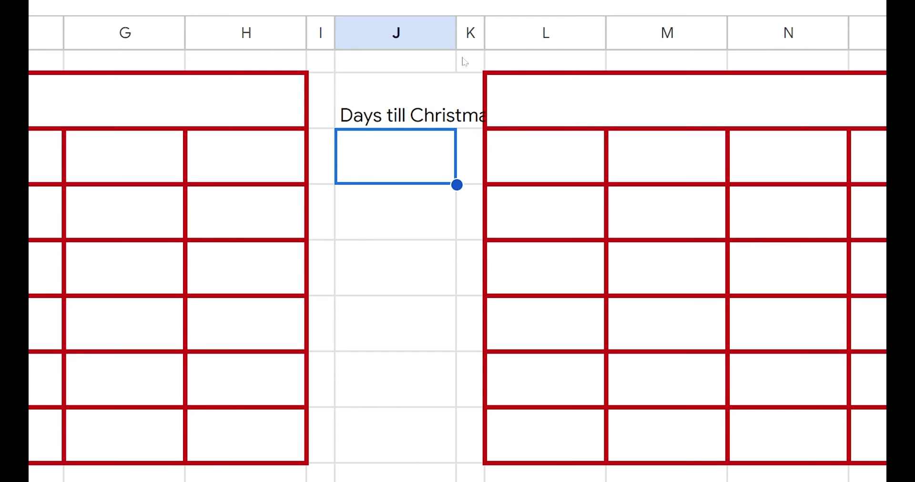
key("Up")
key("Return")
type(":")
key("Return")
key("Up")
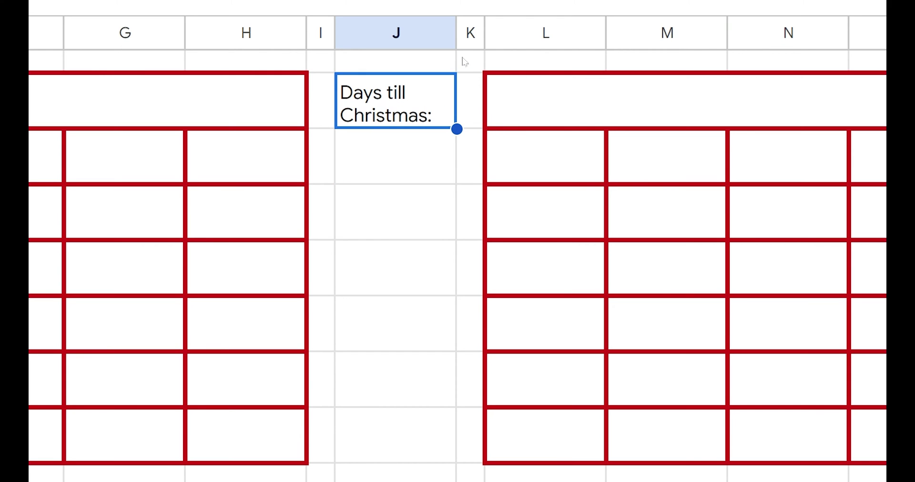
key("ctrl+shift+e")
key("Down")
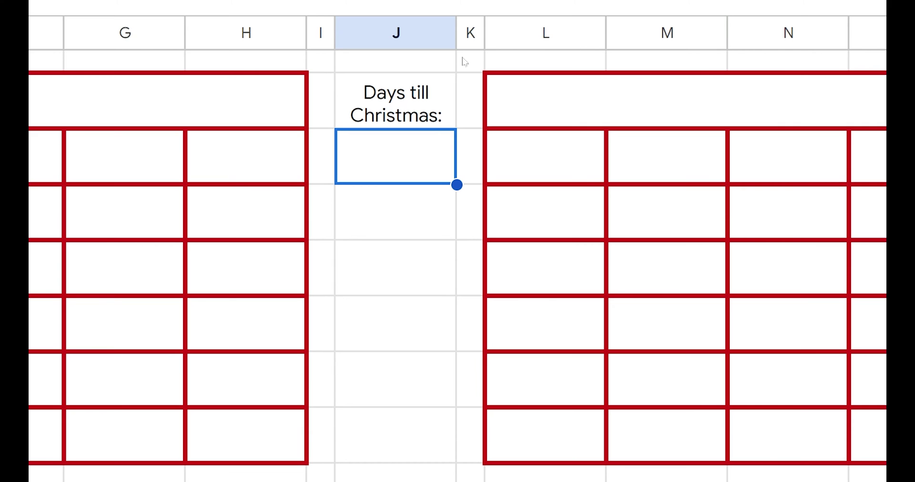
- Enter the formula =DATE(YEAR(TODAY()),12,25)-TODAY() in J3 to count the days till Christmas
type("=")
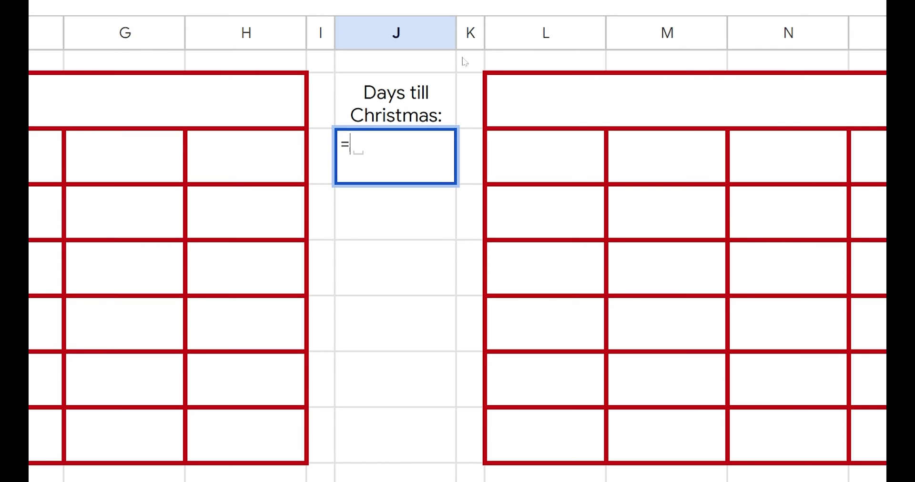
type("date")
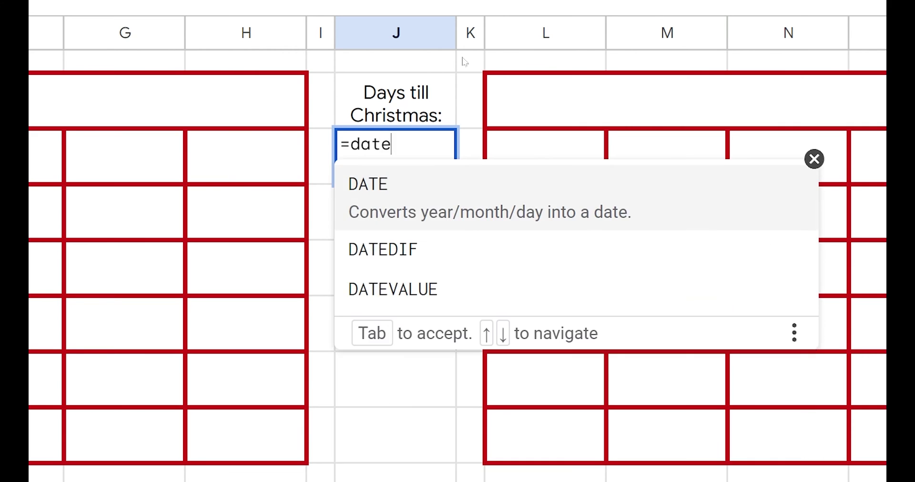
key("Tab")
type("ye")
key("Tab")
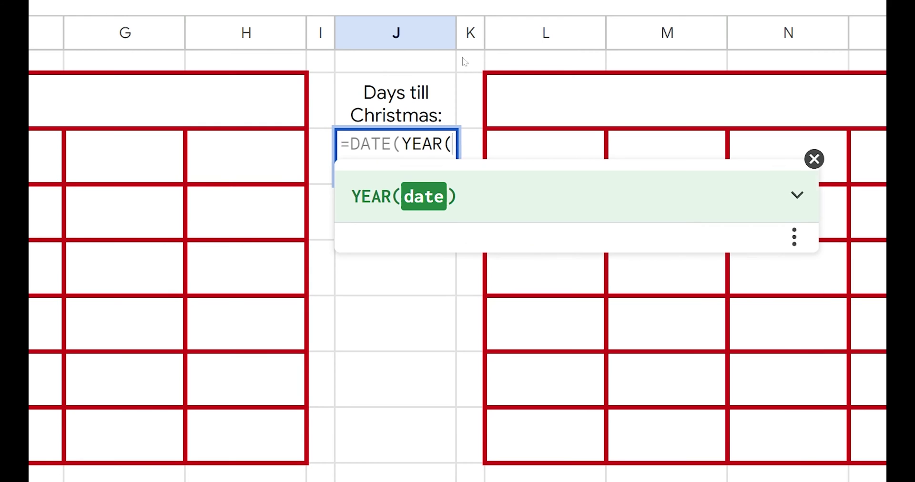
type("toda")
key("Tab")
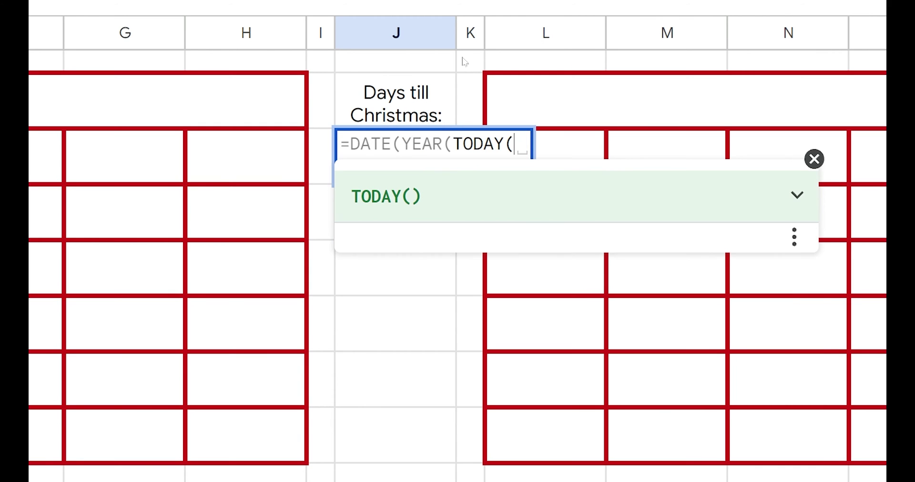
type(")),")
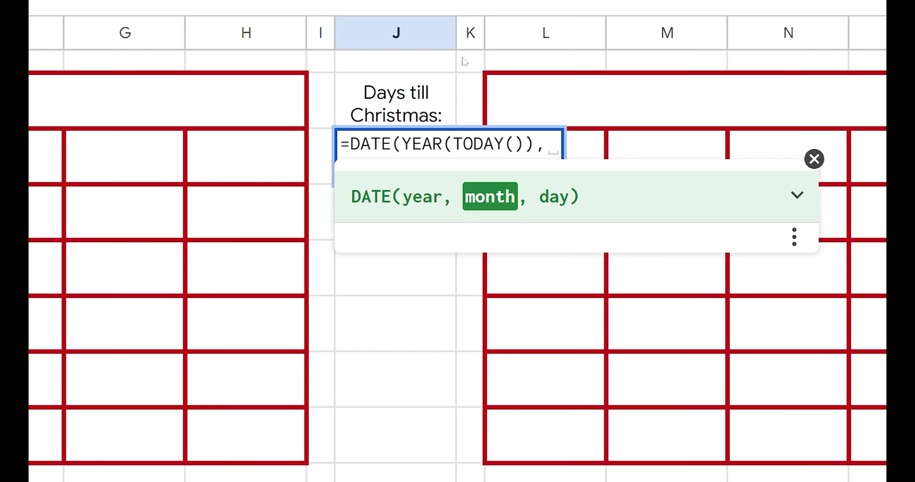
type("12,25")
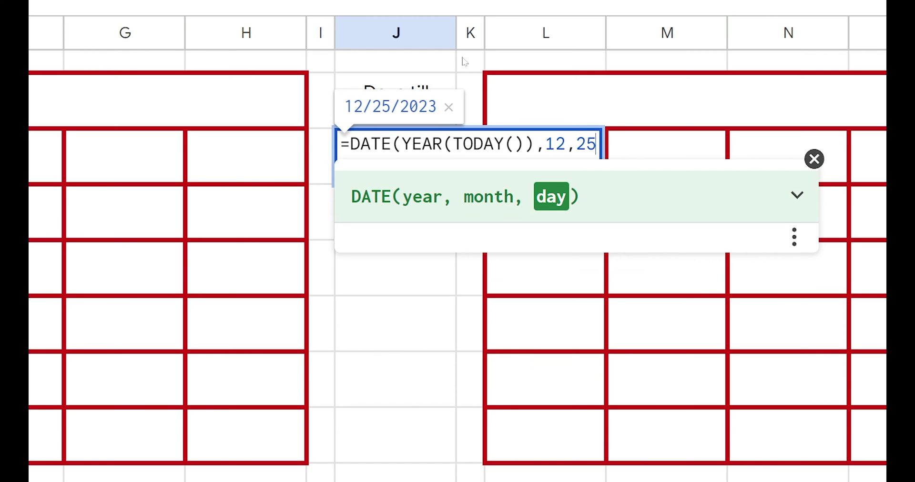
type(")-")
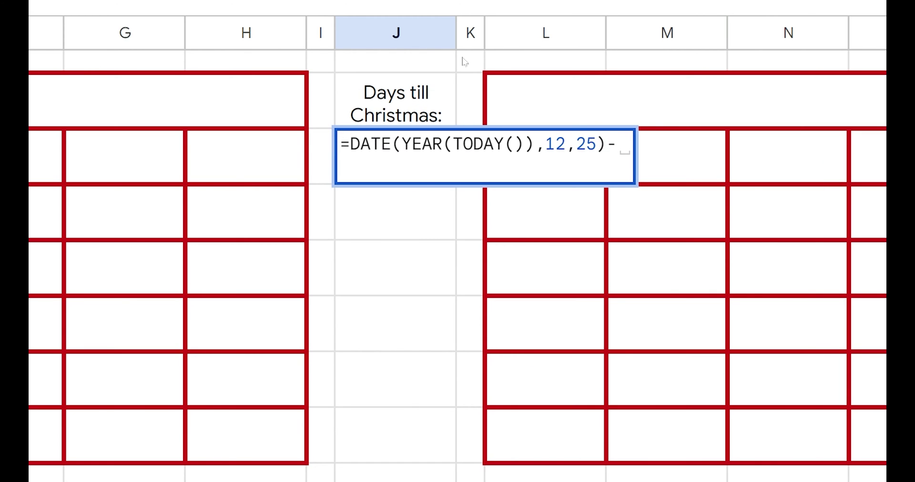
type("today()")
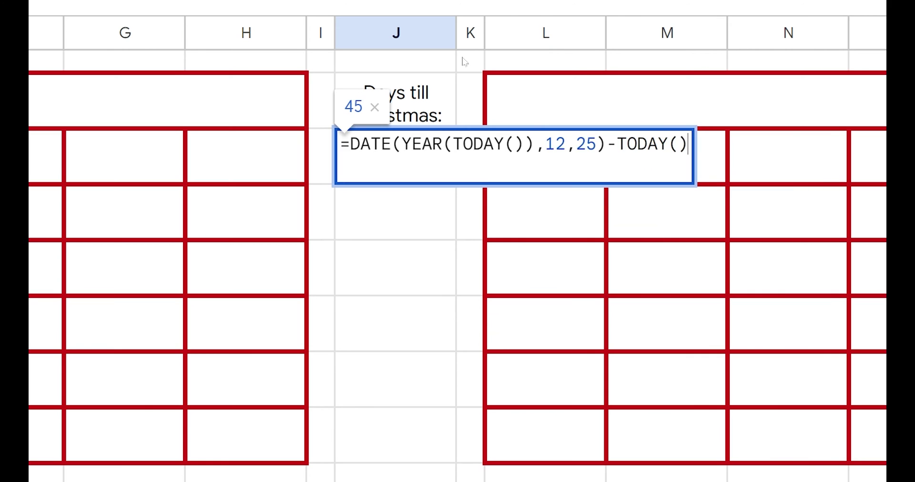
key("Return")
- Centre the day count in J3 horizontally and vertically, and enlarge its font by four increments
key("Up")
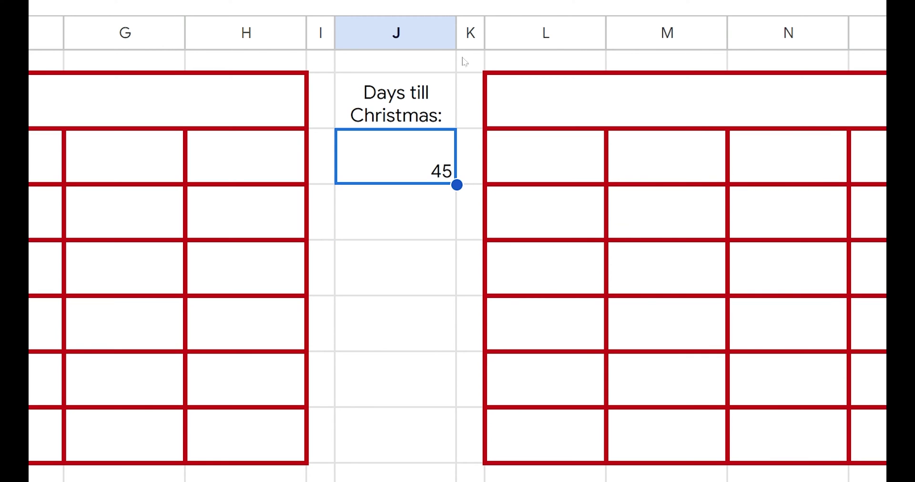
key("alt+o")
key("ctrl+shift+e")
key("ctrl+shift+period")
key("ctrl+shift+period")
key("ctrl+shift+period")
key("ctrl+shift+period")
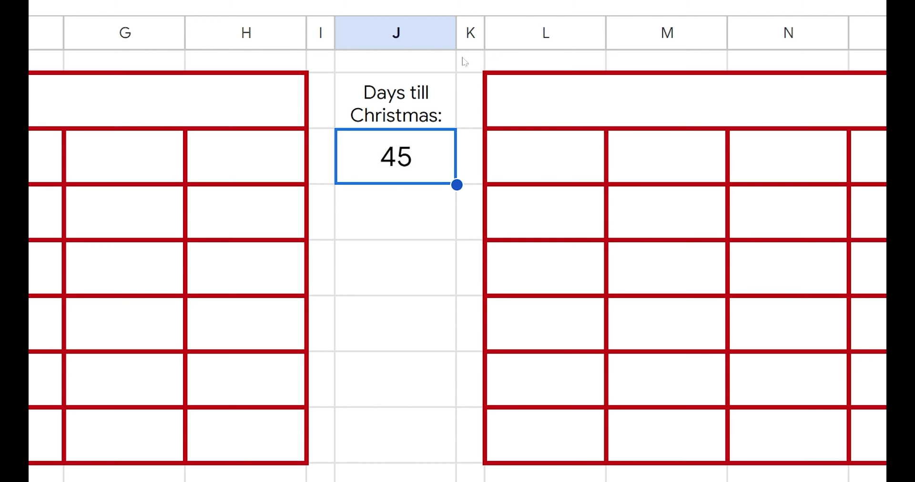
- Start a formula in J4 that divides the day count by seven, =J3/7
key("Down")
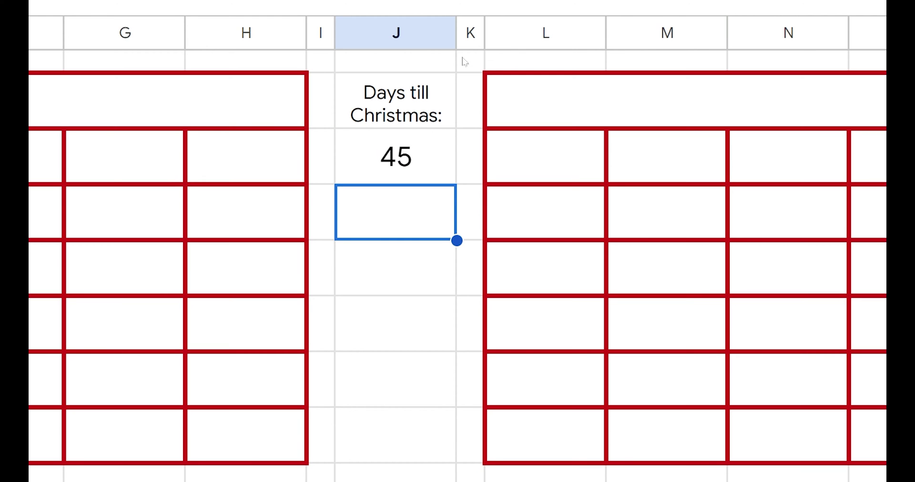
type("=")
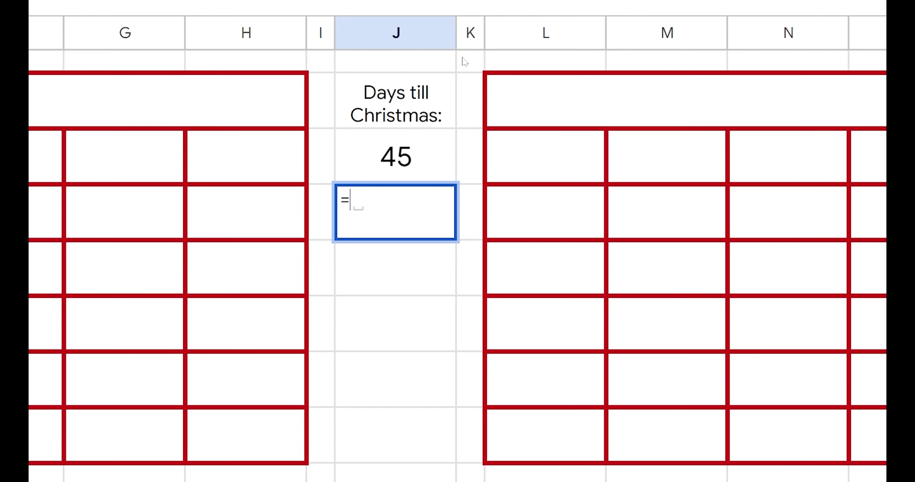
type("J3/")
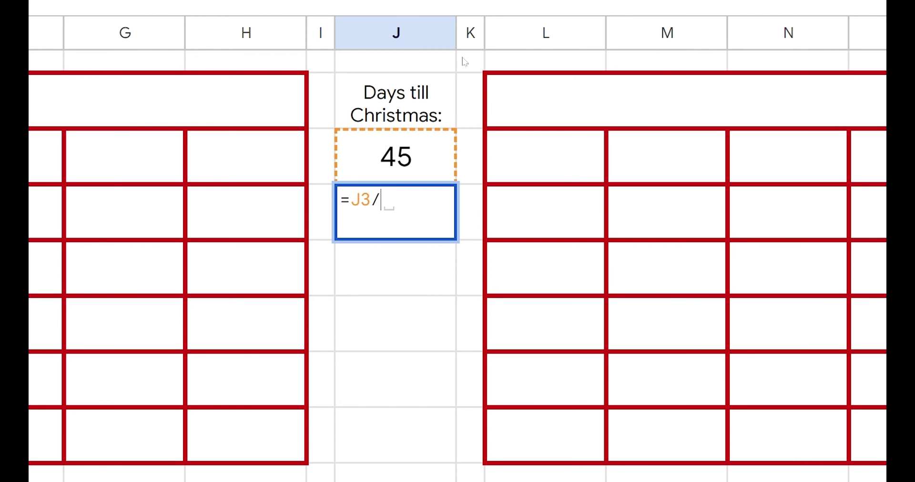
type("7")
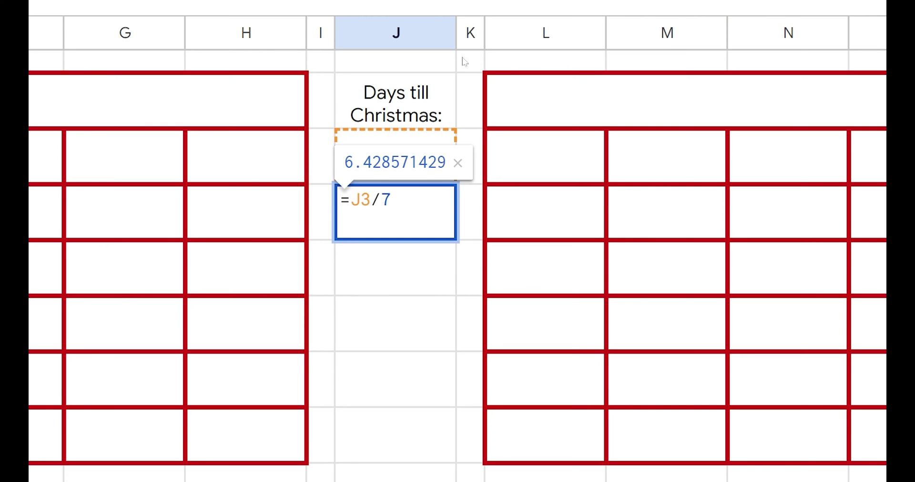
- Wrap the division in J4 in a FLOOR function so the formula reads =FLOOR(J3/7), and enter it
key("shift+Left")
key("shift+Left")
key("shift+Left")
key("shift+Left")
key("ctrl+c")
key("BackSpace")
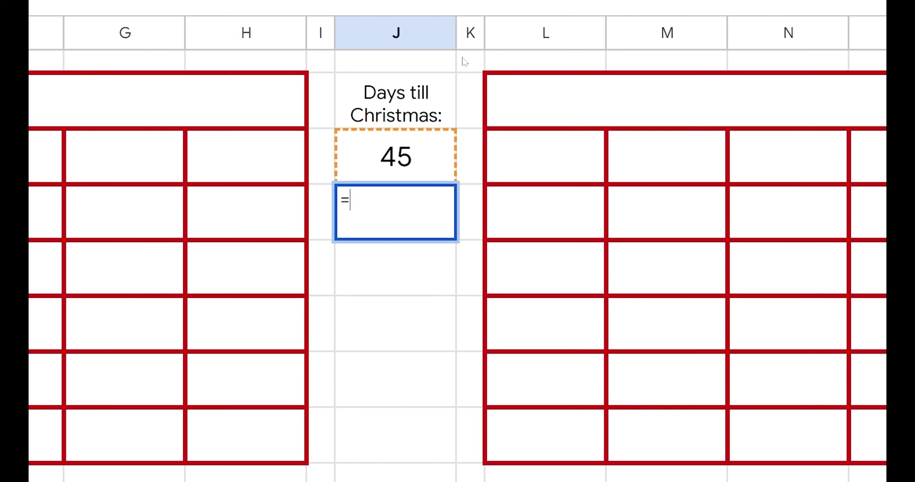
type("flo")
key("Tab")
key("ctrl+v")
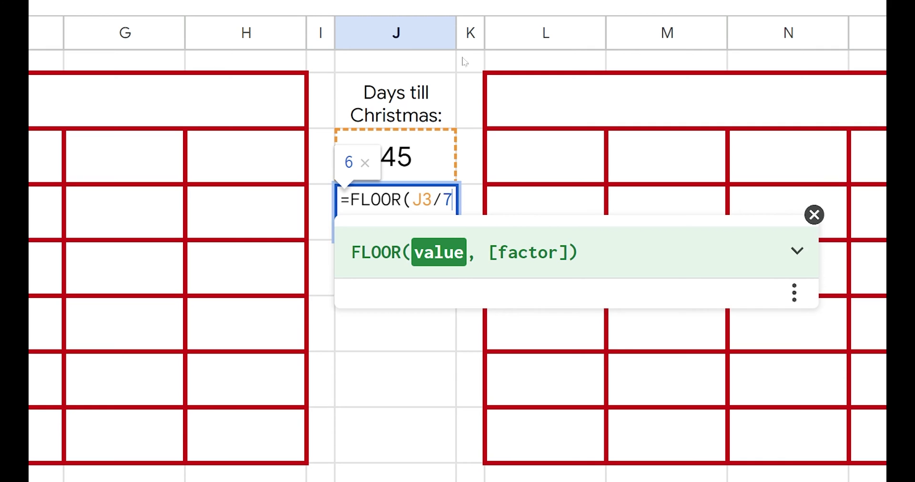
type(")")
key("Return")
- Centre the whole-weeks value in J4 horizontally and vertically
key("Up")
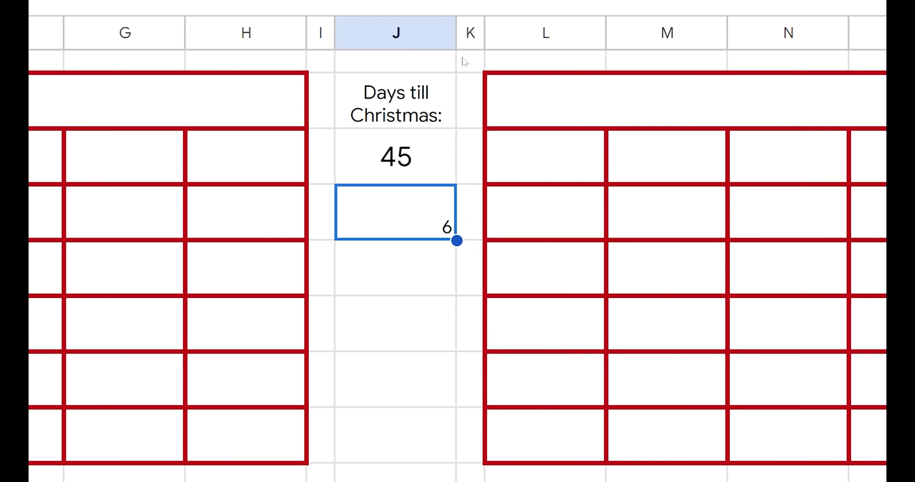
key("ctrl+shift+e")
key("alt+o")
key("a")
key("m")
- Enter =MOD(J3,7) in J5 for the remaining days and centre the value in its cell
key("Down")
type("=j3")
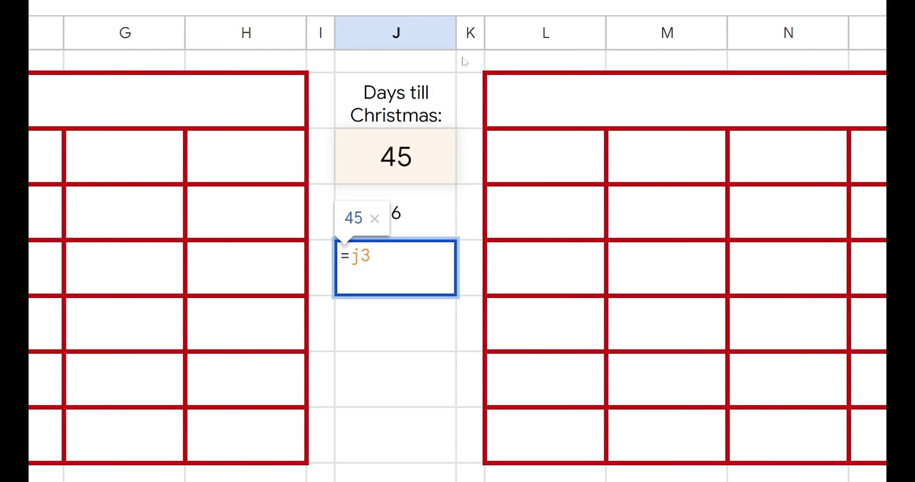
key("BackSpace")
key("BackSpace")
type("mod(")
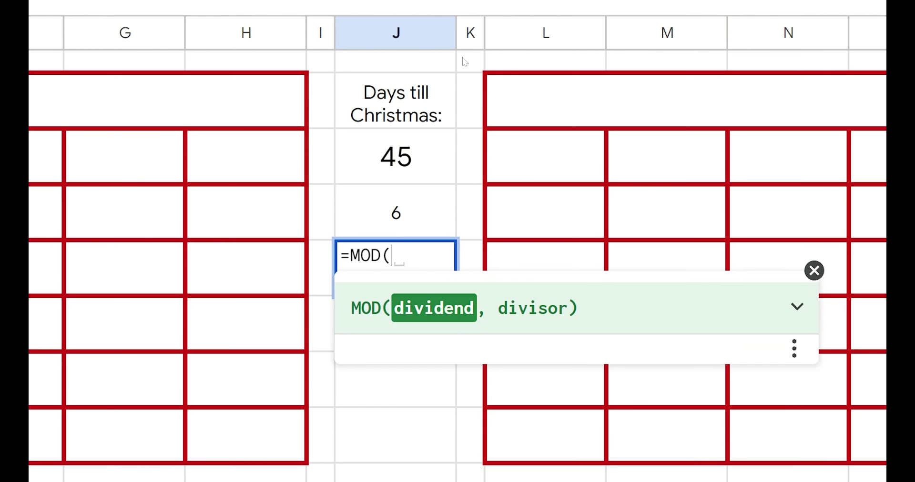
type("j3,7")
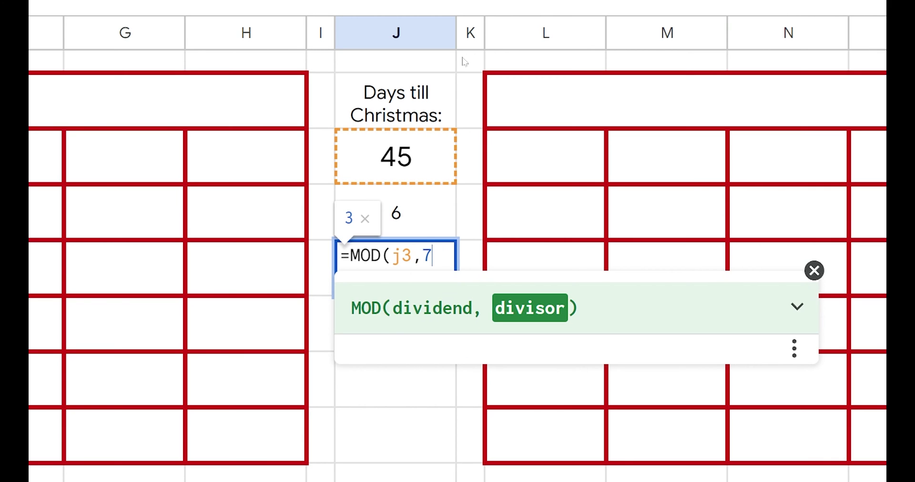
type(")")
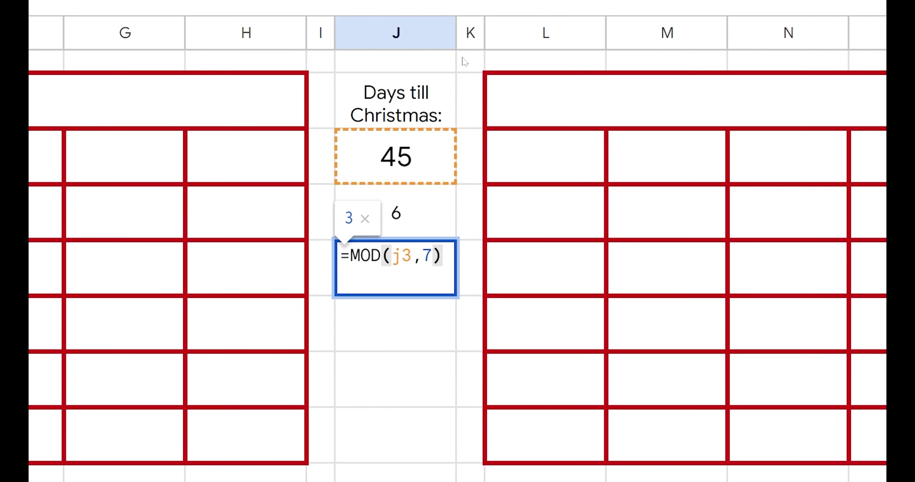
key("Return")
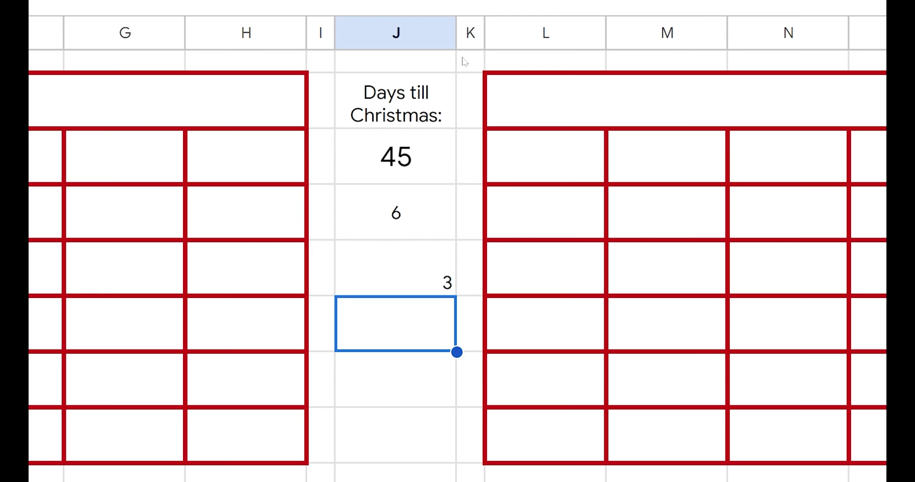
key("Up")
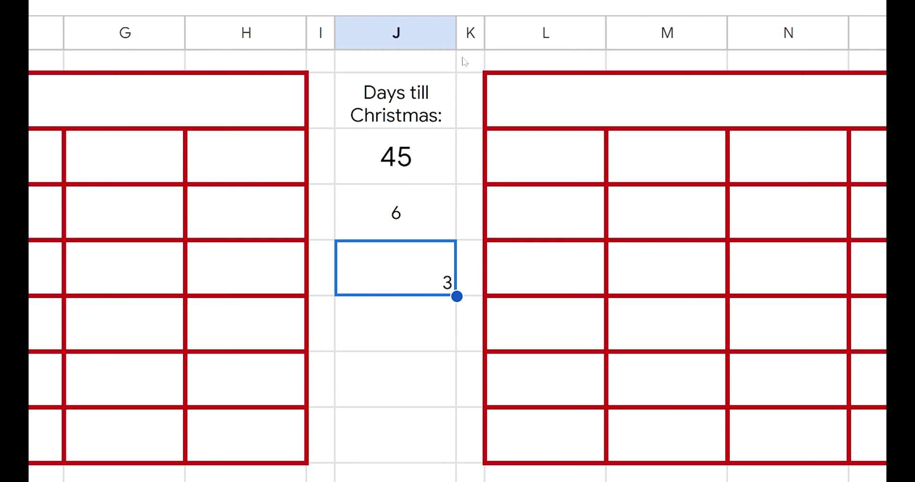
key("ctrl+shift+e")
- Start a text formula in J6 that joins an opening parenthesis with the day count divided by seven, ="("&J3/7
key("Down")
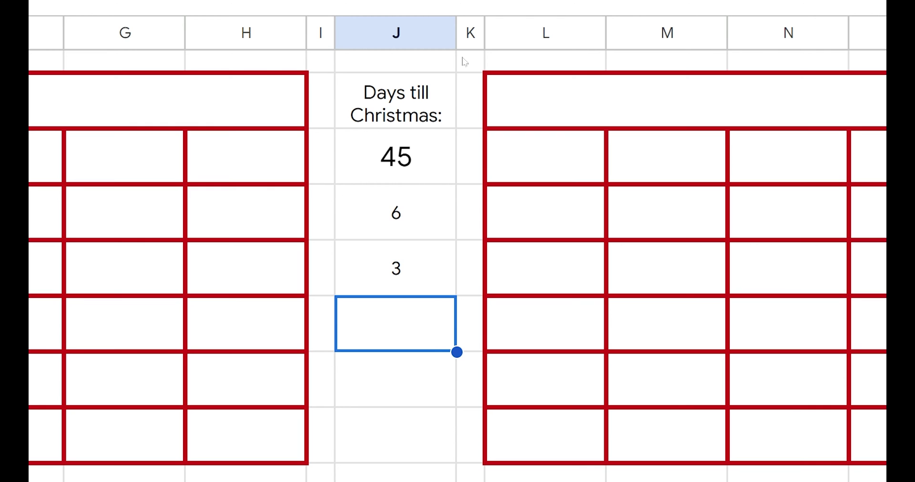
type("=")
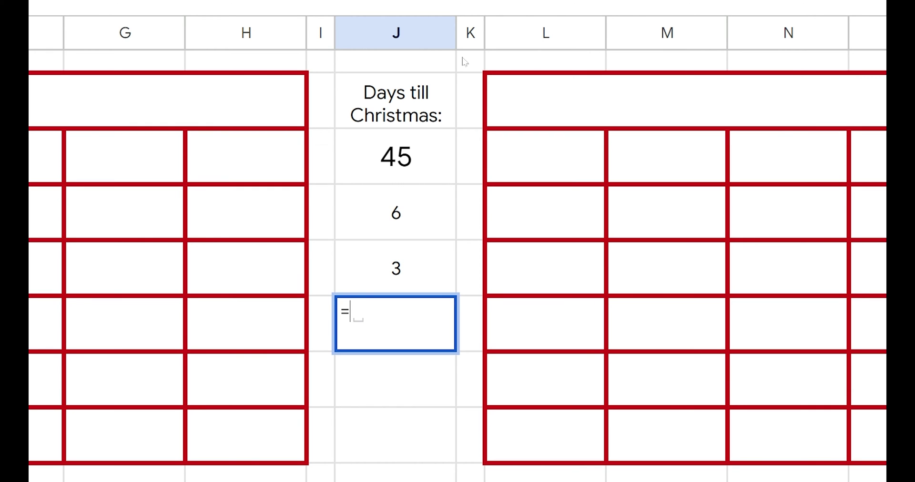
type("\"(\"")
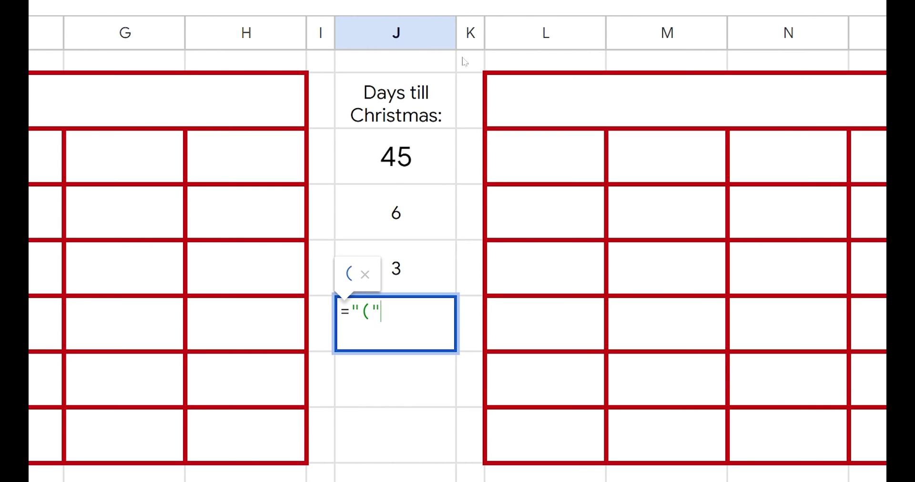
type("&")
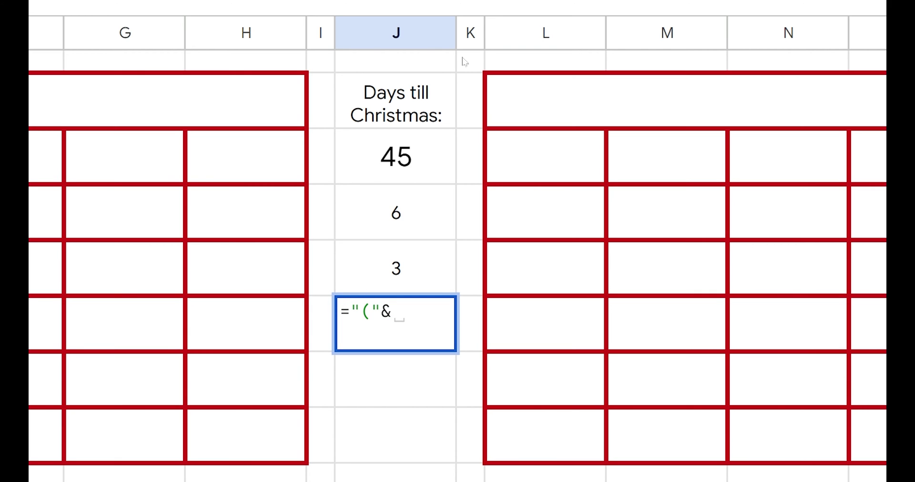
key("Up")
key("Up")
key("Up")
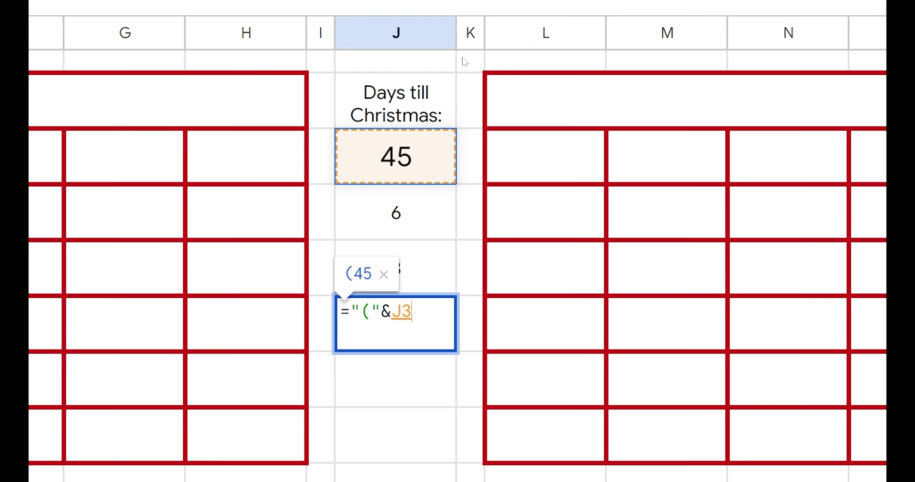
type("/7")
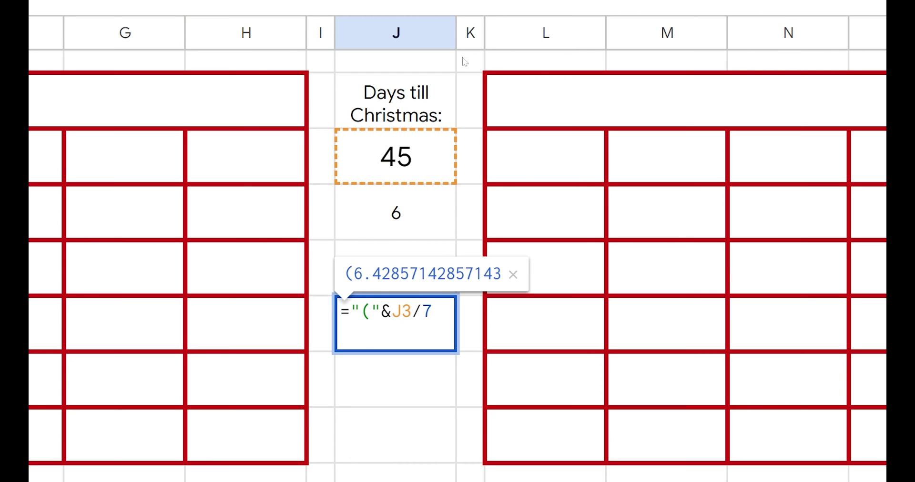
- Replace the plain division in the J6 text formula with FLOOR(J3/7)
key("shift+Left")
key("shift+Left")
key("shift+Left")
key("shift+Left")
type("flo")
key("Tab")
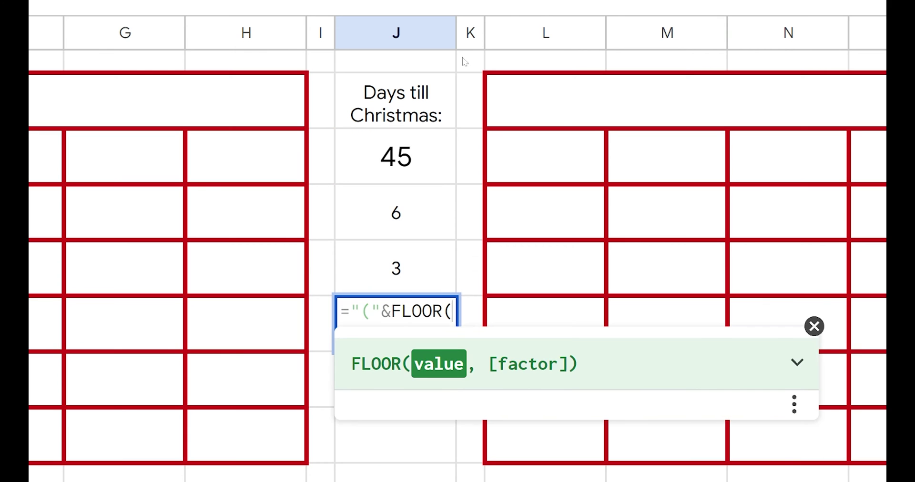
type("j3/7")
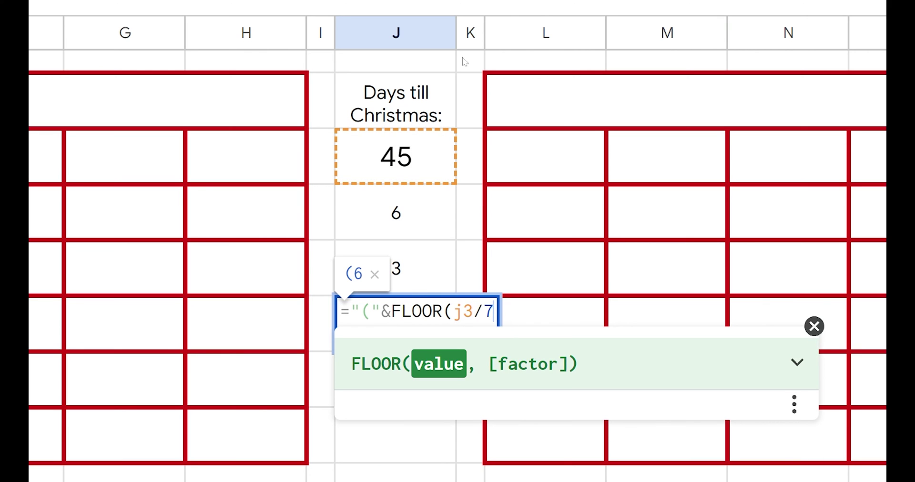
type(")")
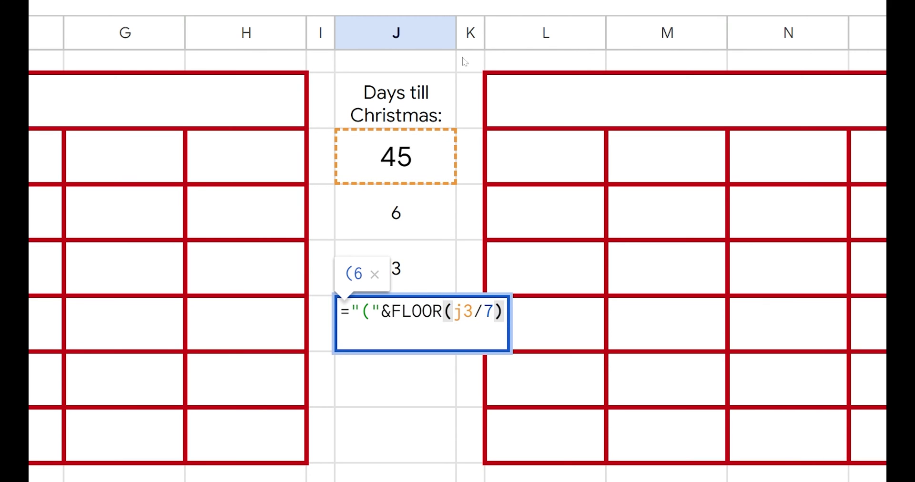
- Extend the J6 formula by joining the text " weeks & " after the FLOOR function
type("&\"")
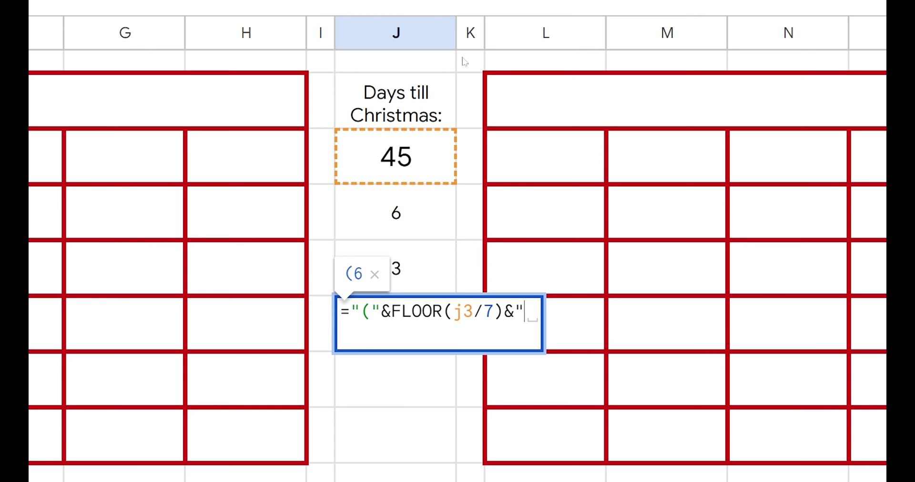
type(" weeks")
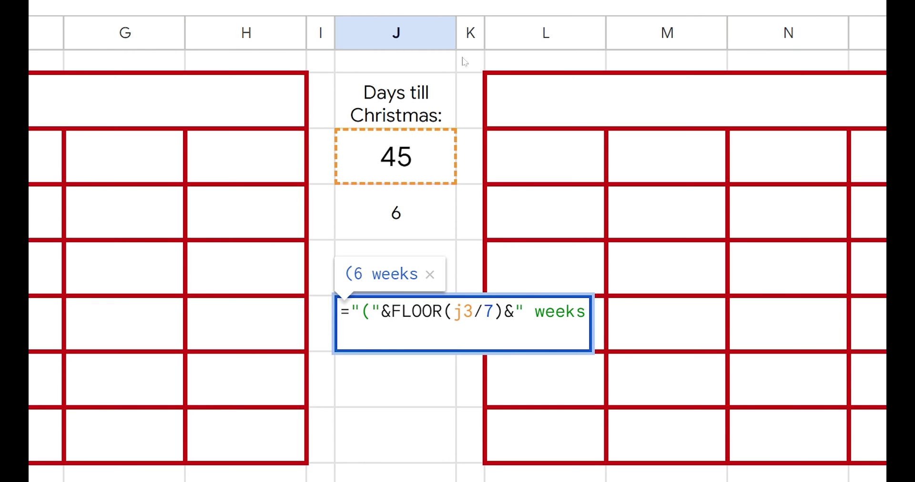
type(" & ")
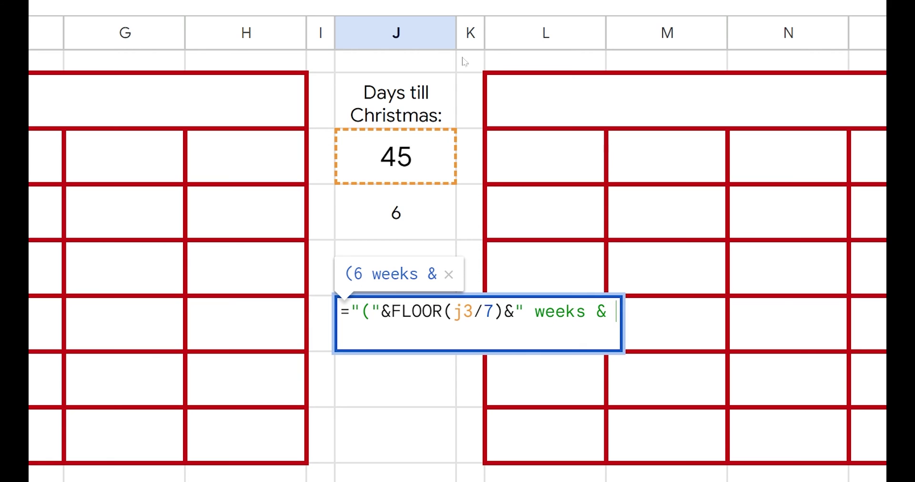
type("\"&")
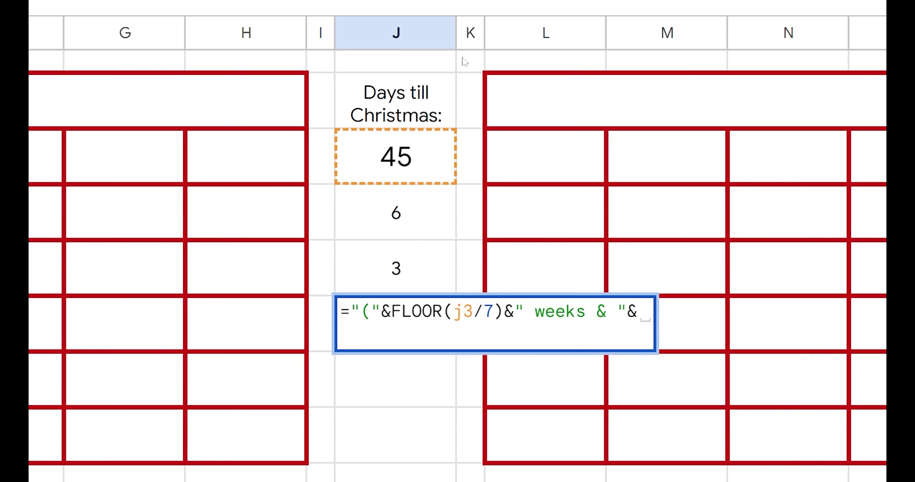
- Append MOD(J3,7) to the J6 formula for the remaining days
type("mod(")
type("j3/7")
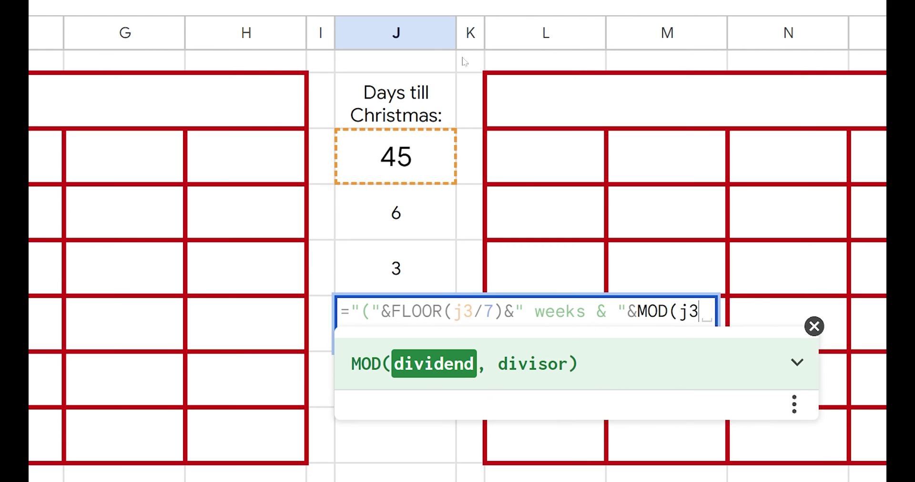
key("BackSpace")
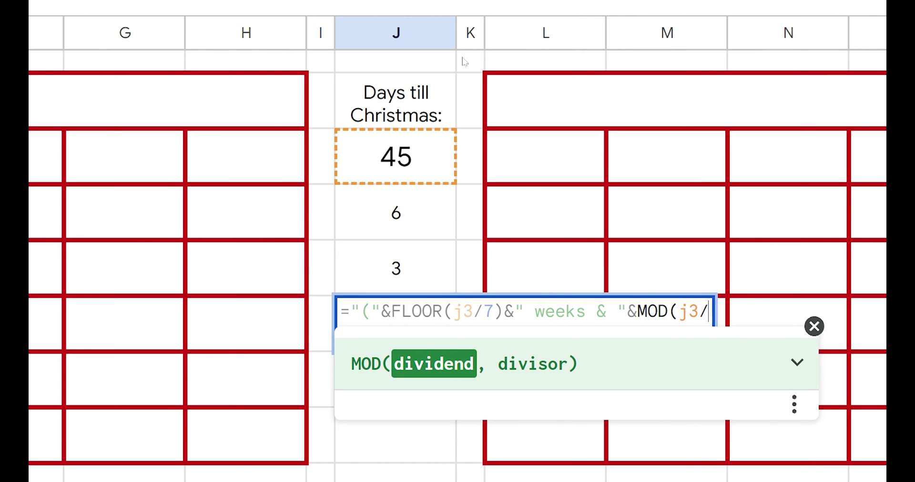
key("BackSpace")
type(",7")
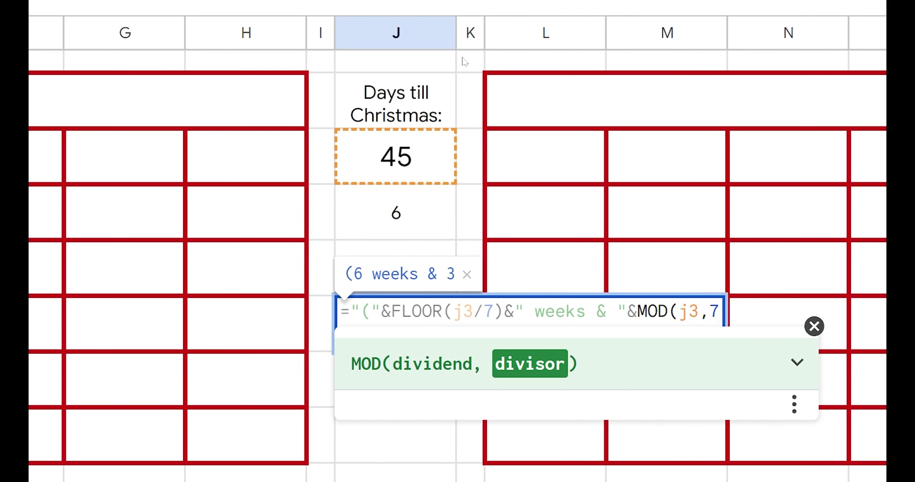
type(")")
- Finish the J6 formula by joining " days)", enter it, and centre and wrap the text in its cell
type("&")
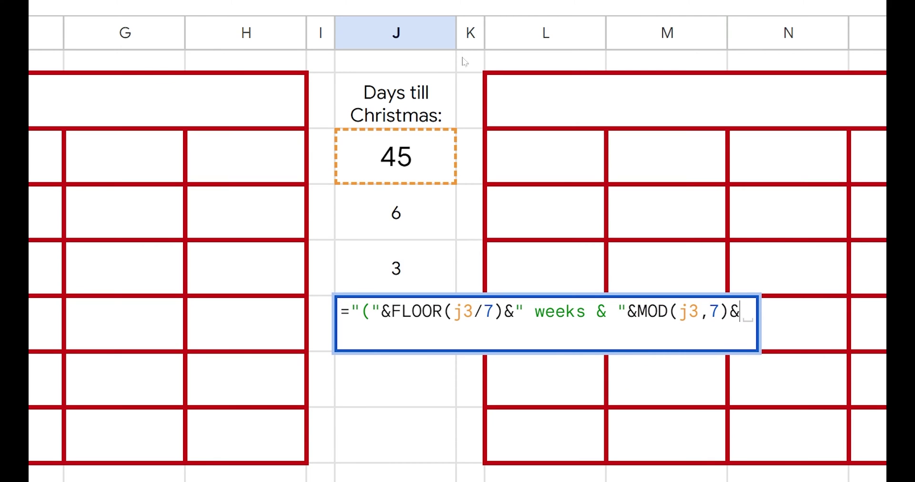
type("\" days)")
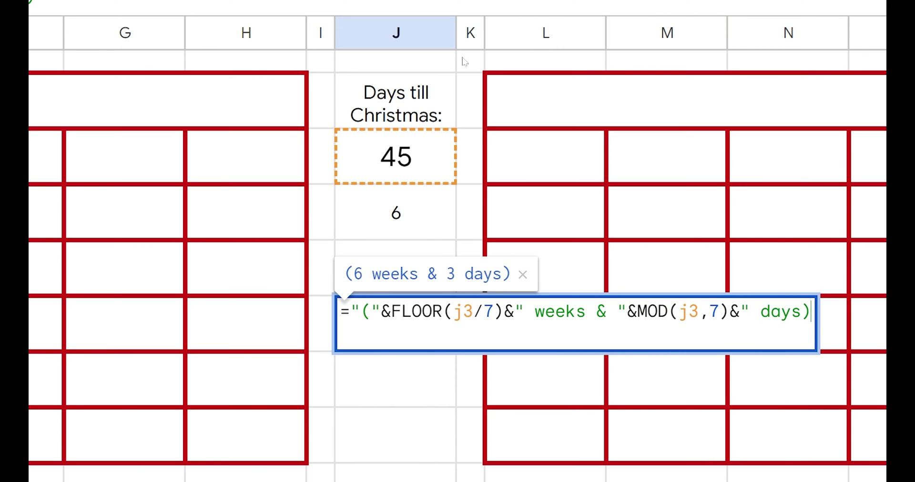
key("Return")
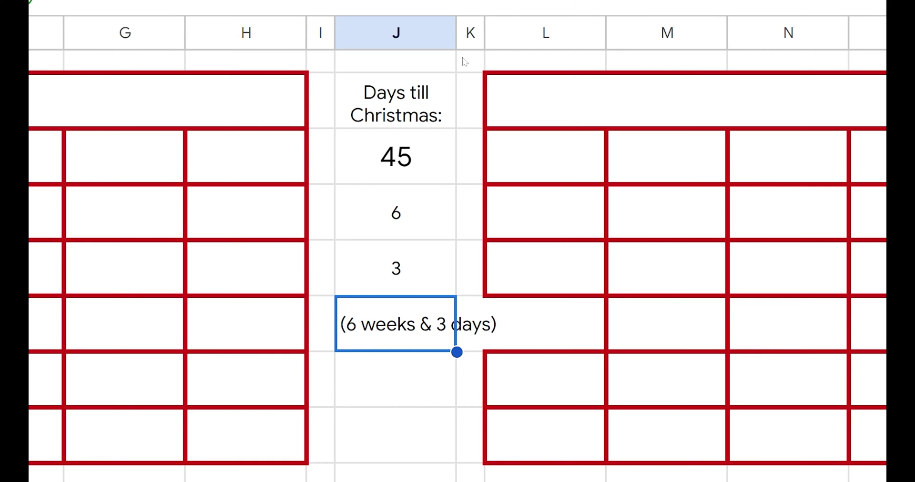
key("ctrl+shift+e")
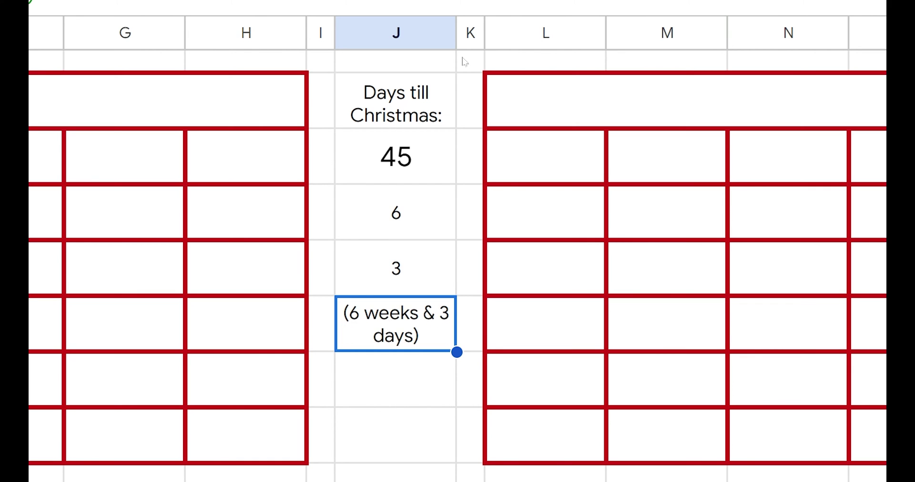
key("F2")
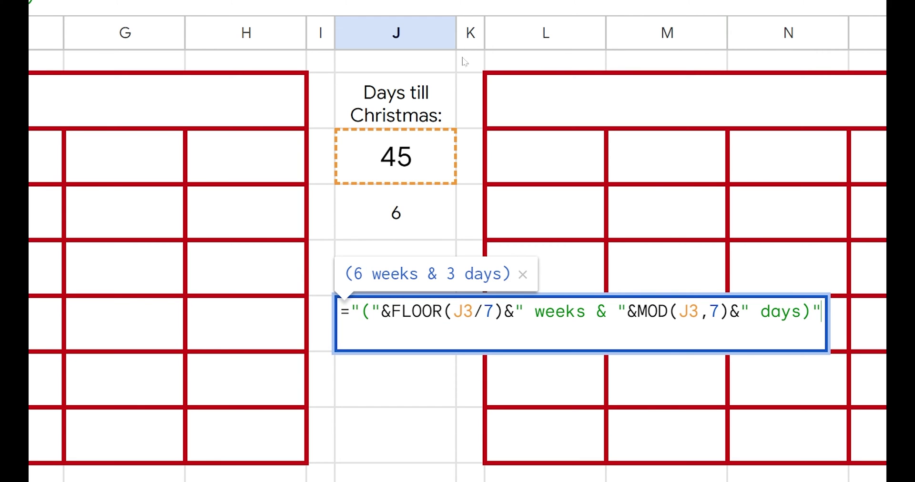
key("Return")
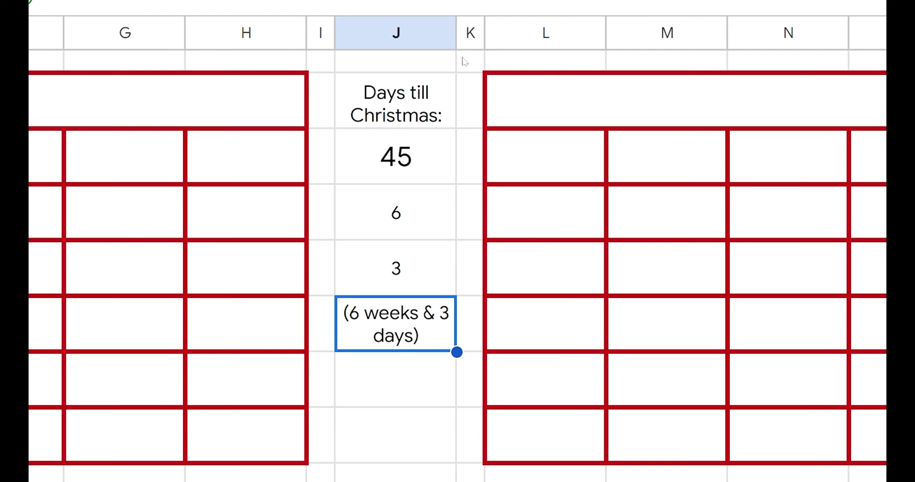
- Delete the helper formulas for whole weeks and remaining days in J4:J5
key("Up")
key("shift+Up")
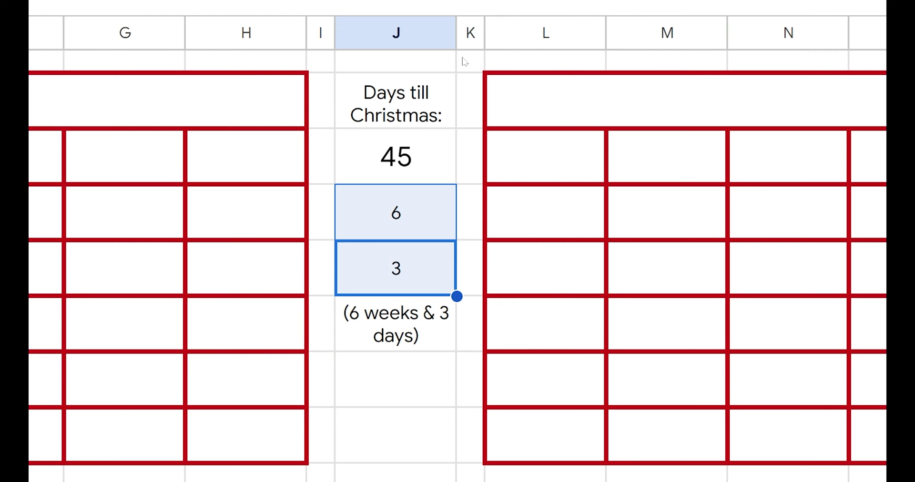
key("Delete")
- Move the weeks-and-days text formula from J6 up to J4, directly under the day count
key("Down")
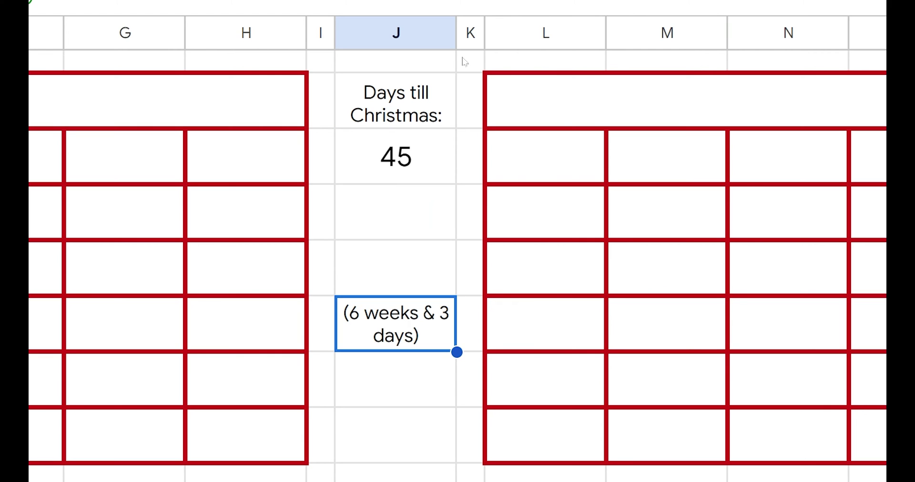
key("ctrl+c")
key("Up")
key("Up")
key("Down")
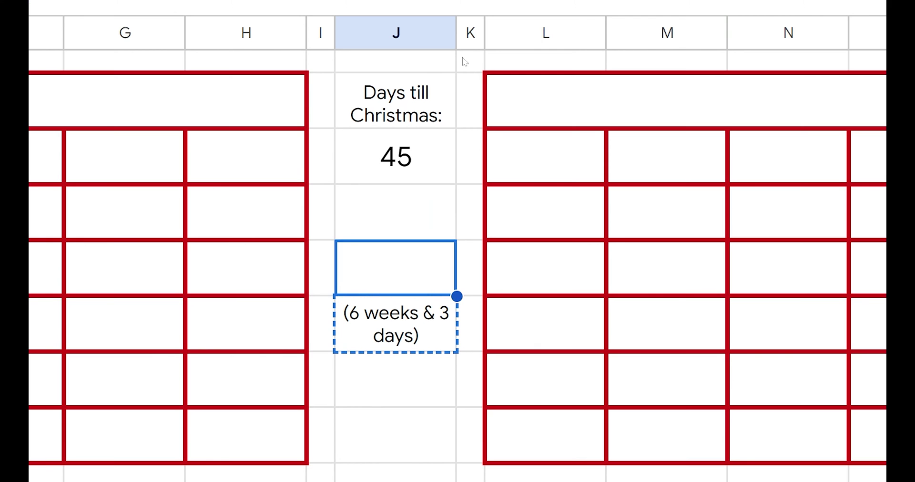
key("Up")
key("ctrl+v")
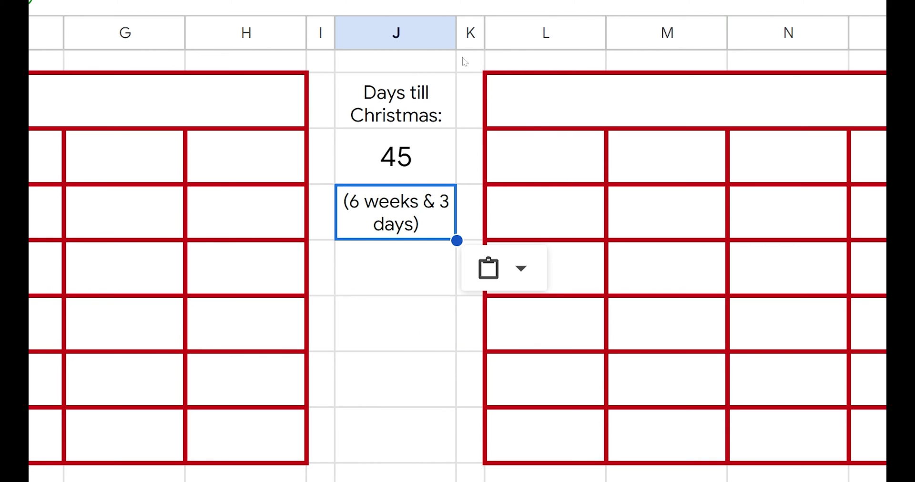
key("Down")
key("shift+Down")
key("shift+Down")
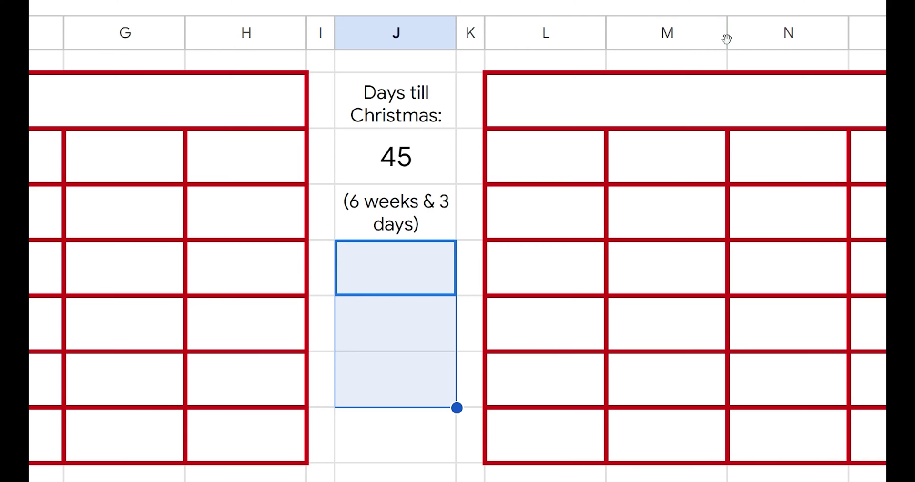
- Apply green borders around and between all cells of the countdown block J2:J4
left_click_drag(370, 92, 422, 233)
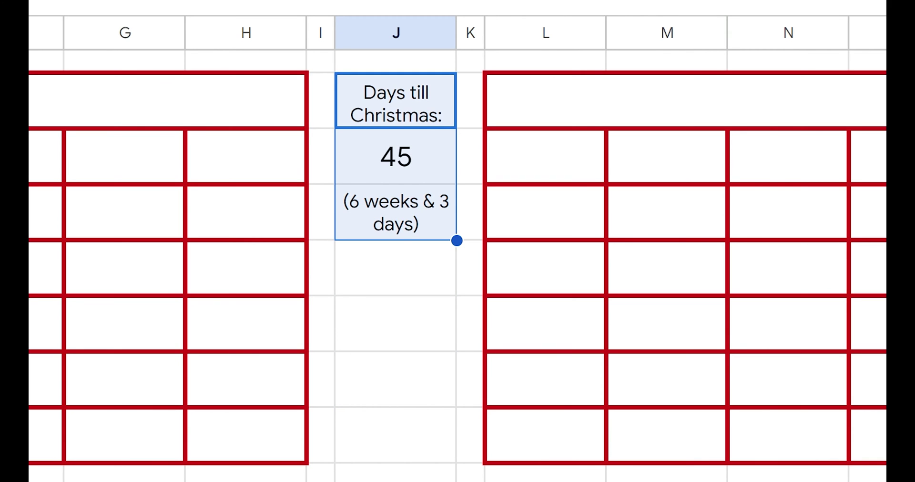
left_click(858, 5)
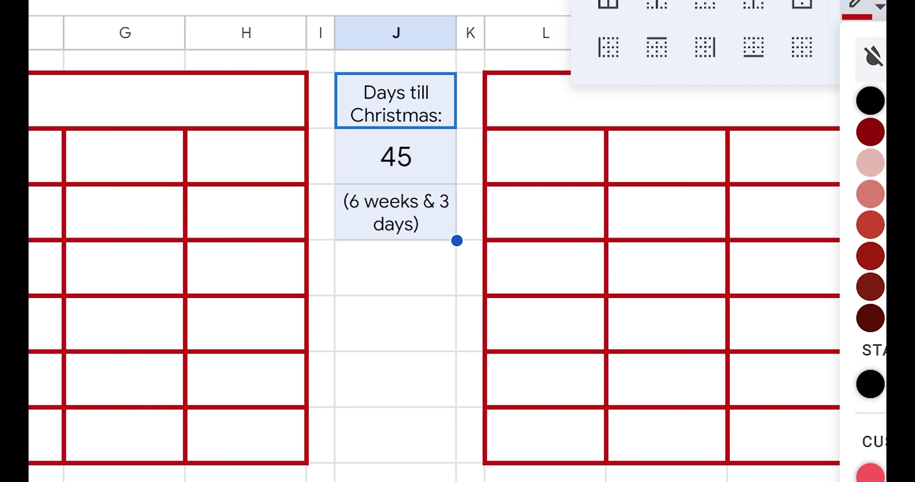
left_click(906, 132)
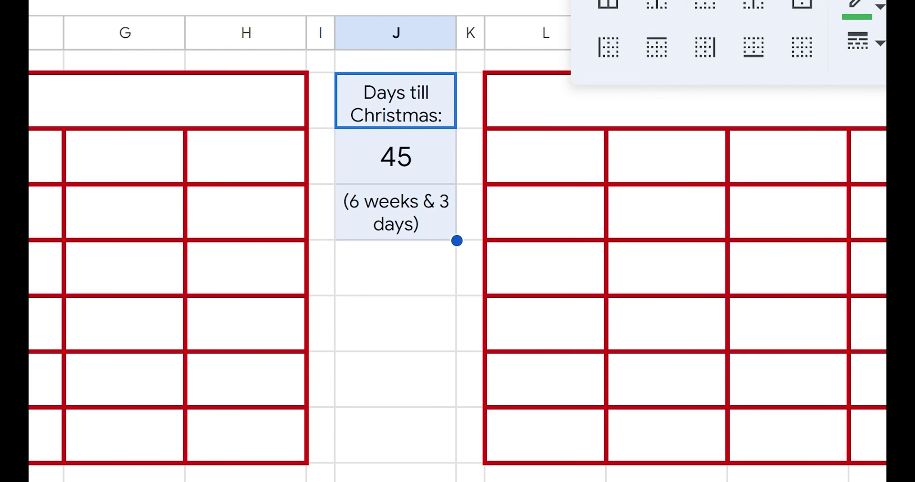
left_click(621, 4)
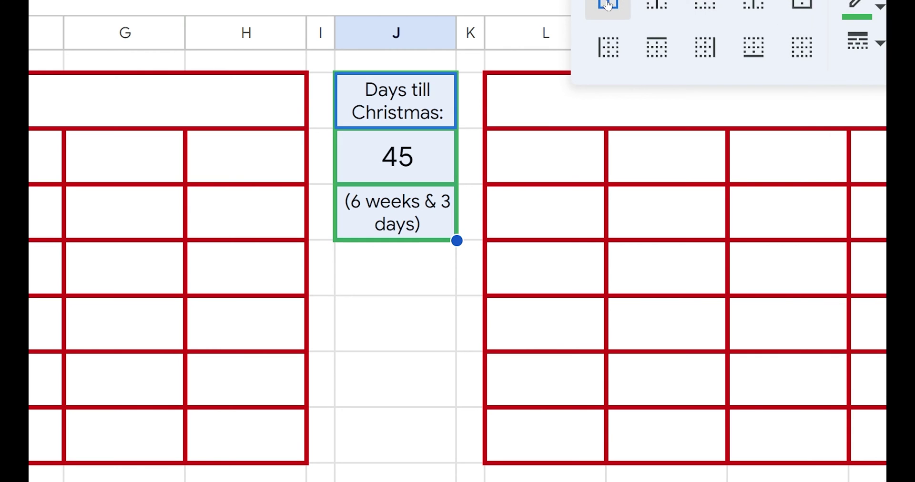
- Fill the day-count cell J3 with green and set its text colour to white
left_click(414, 154)
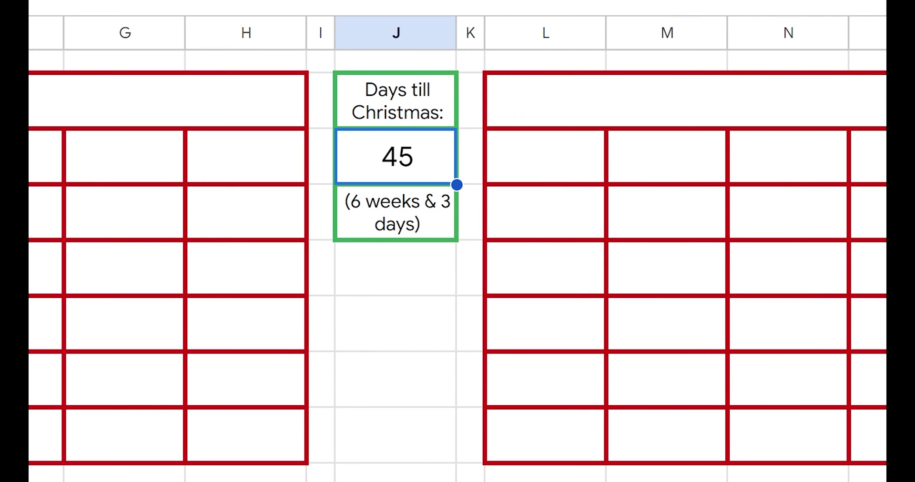
left_click(536, 1)
left_click(615, 413)
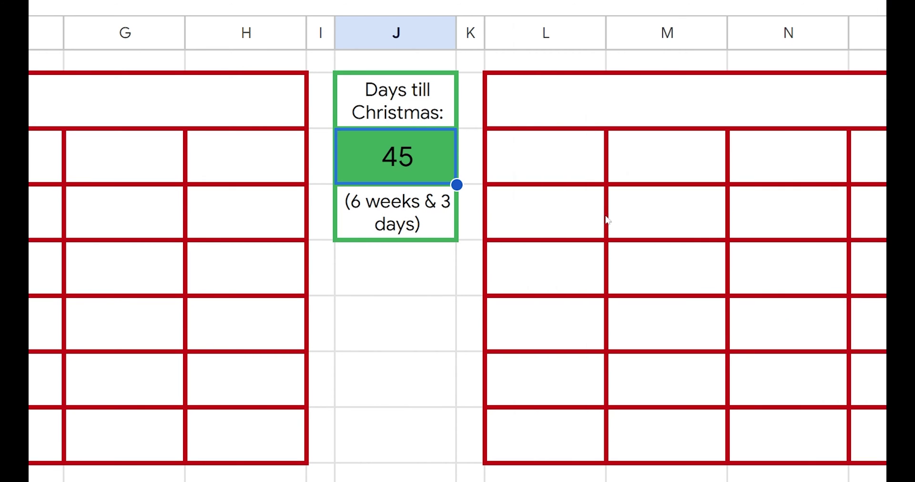
left_click(479, 2)
left_click(777, 42)
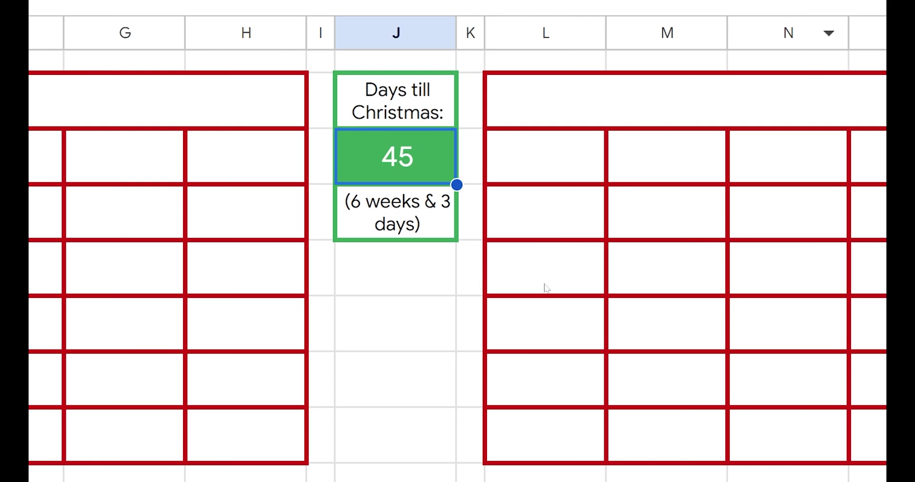
left_click(543, 286)
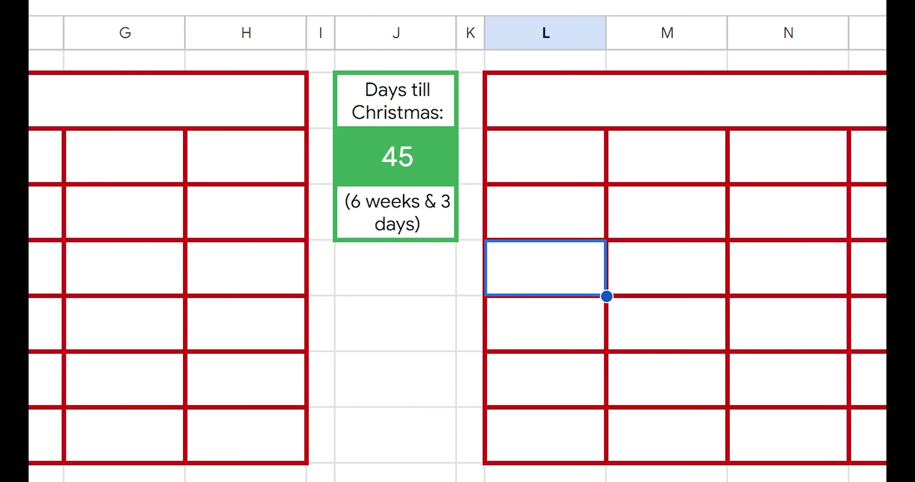
- Start a date formula in the first calendar's merged header cell B2 with today's year as first argument, =DATE(YEAR(TODAY(
left_click(31, 96)
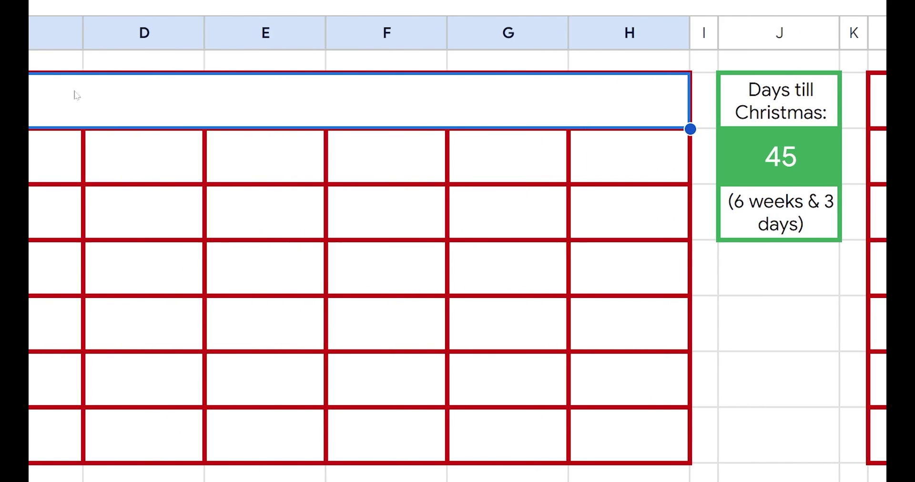
type("=")
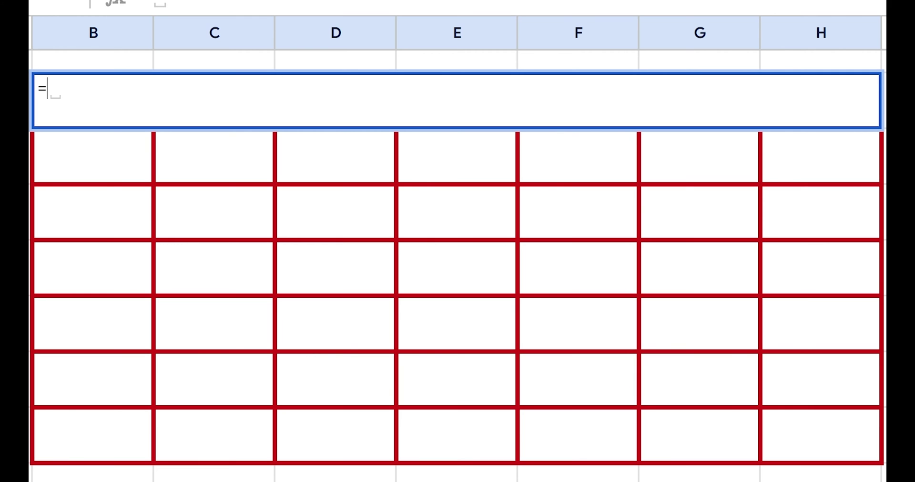
type("y")
key("BackSpace")
type("date")
key("Tab")
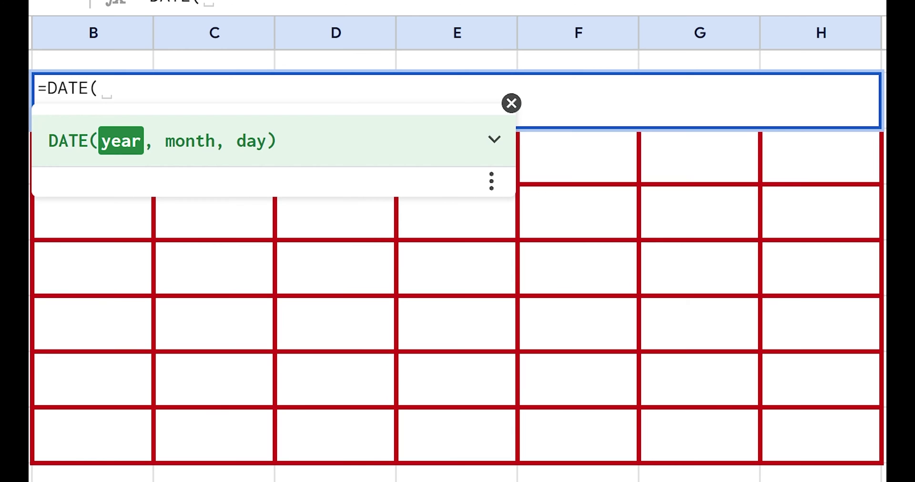
type("year")
key("Tab")
type("today")
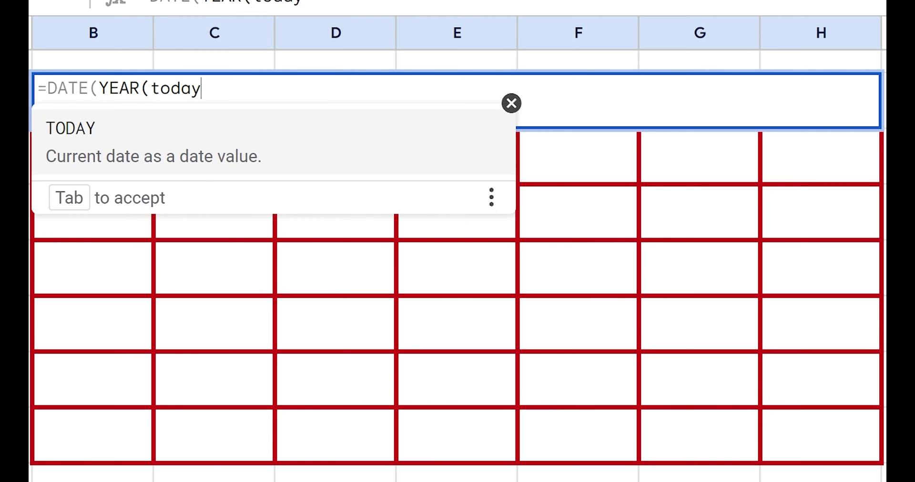
key("Tab")
- Complete the B2 header formula as =DATE(YEAR(TODAY()),MONTH(TODAY()),1) and centre the date horizontally in the merged cell
type(")),mo")
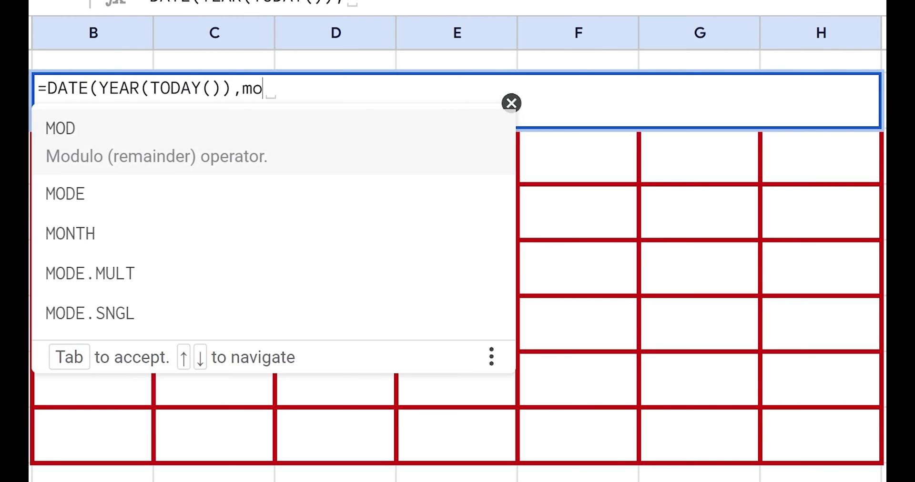
type("n")
key("Tab")
type("tod")
key("Tab")
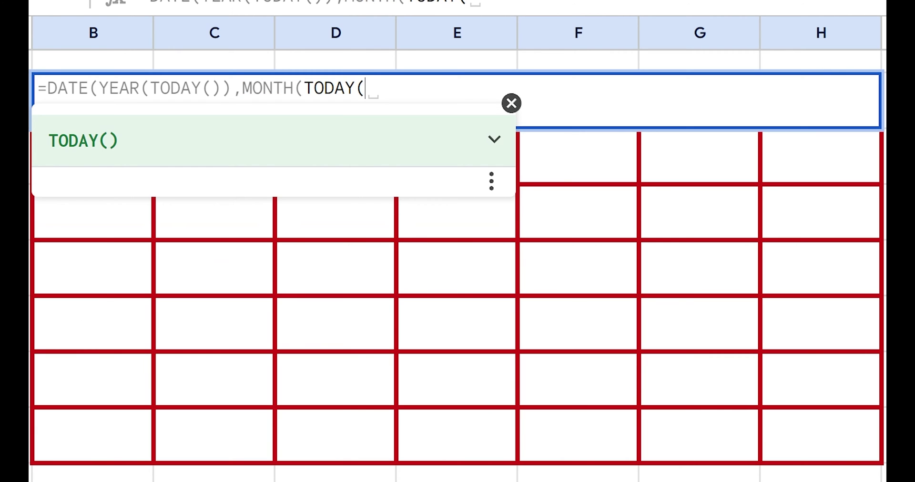
type(")),")
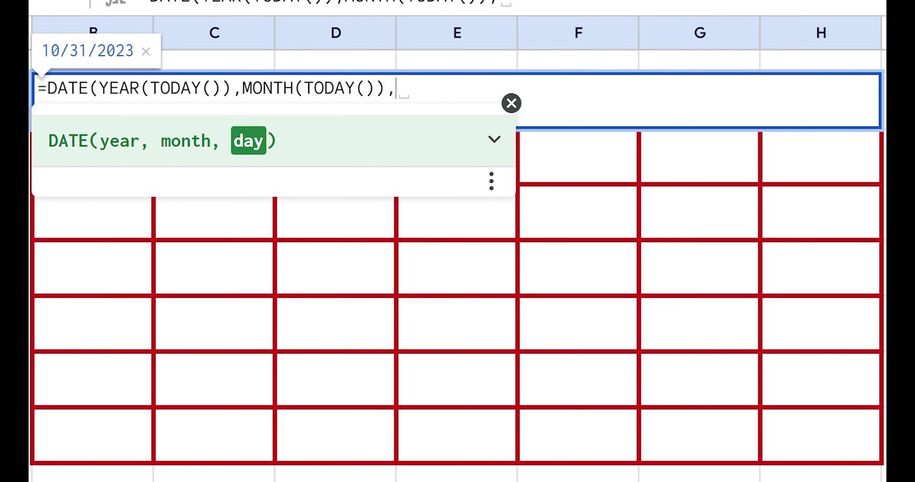
type("1)")
key("Return")
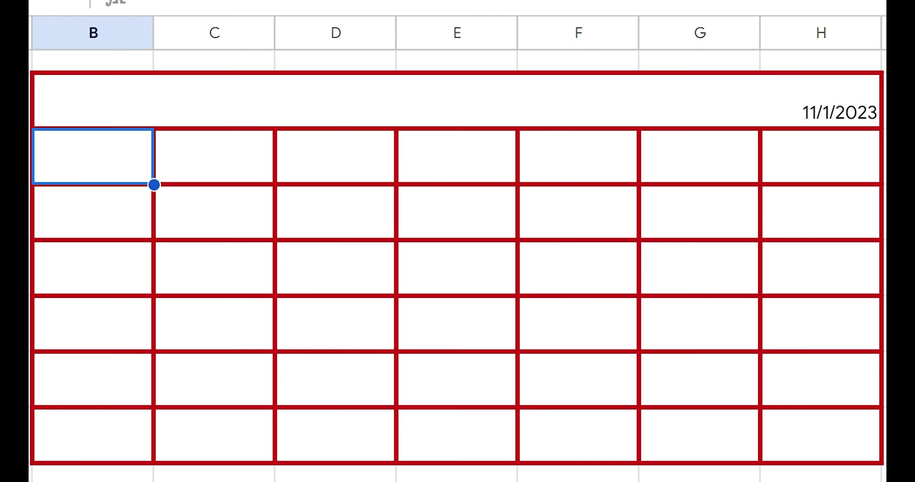
left_click(458, 100)
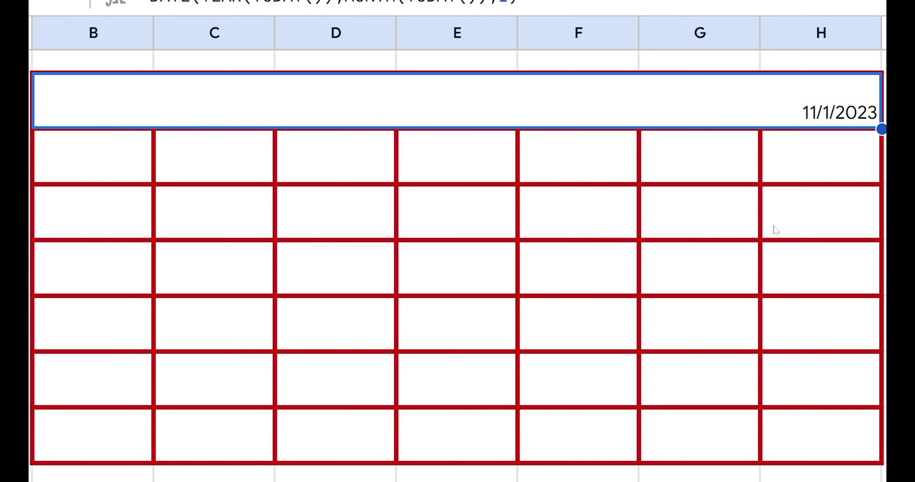
key("ctrl+shift+e")
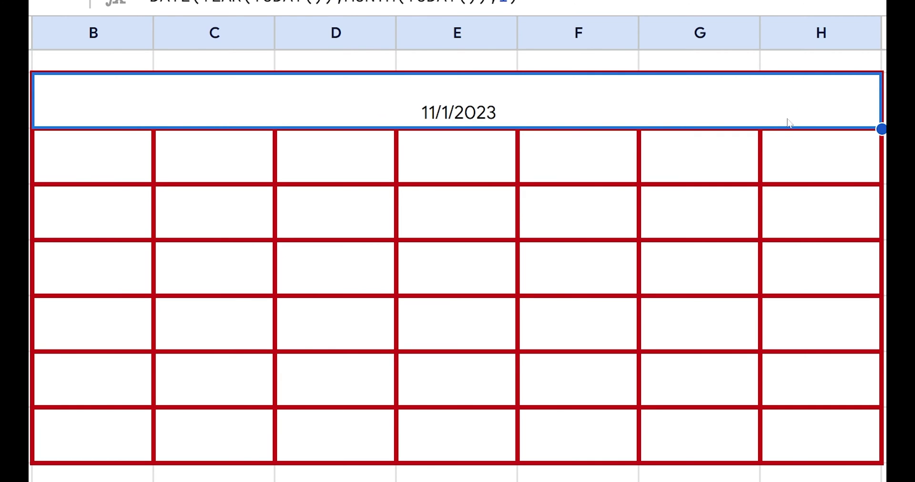
- Enter =WEEKDAY(B2) in B4 to get the weekday number of the month's first day
key("Down")
key("Down")
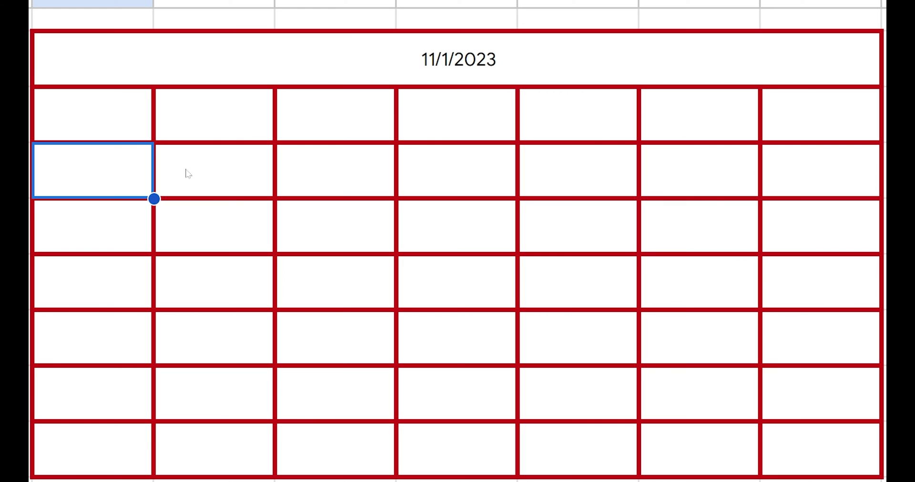
type("=week")
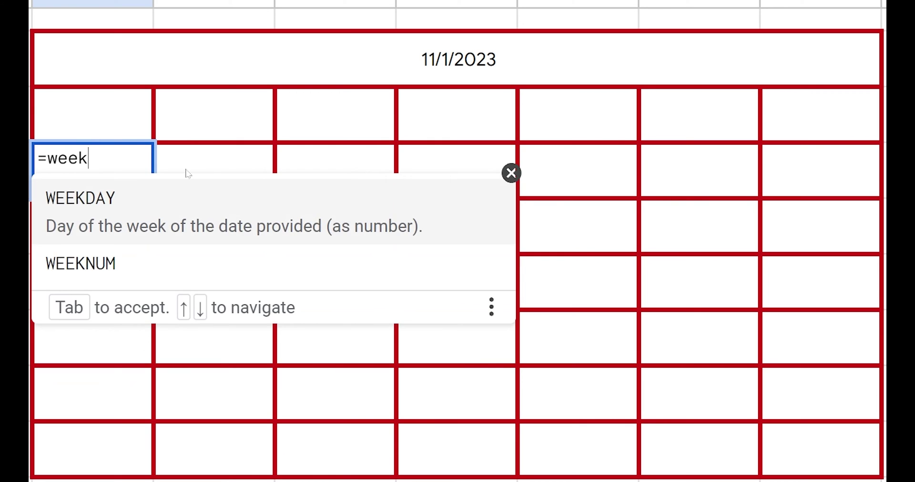
key("Tab")
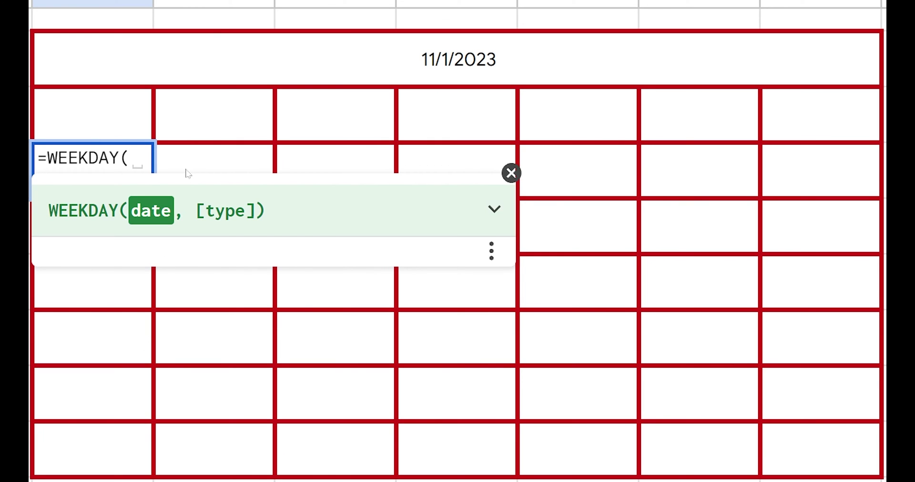
left_click(492, 209)
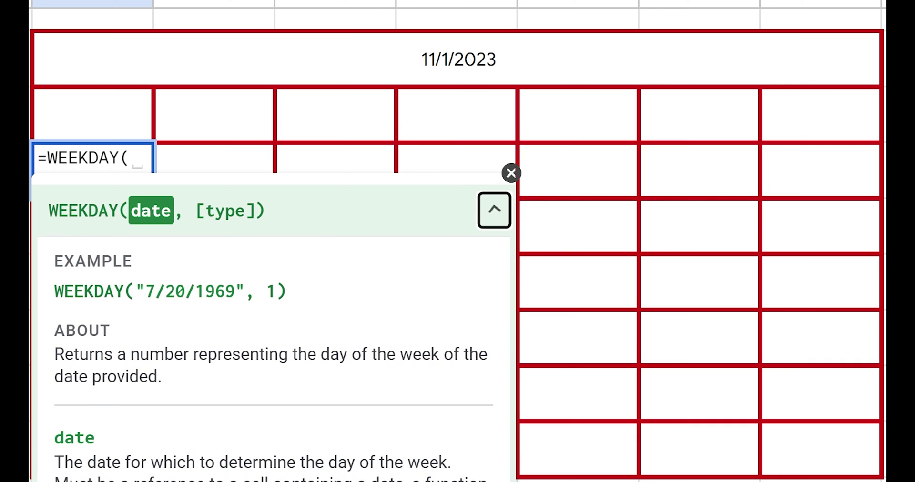
left_click(148, 82)
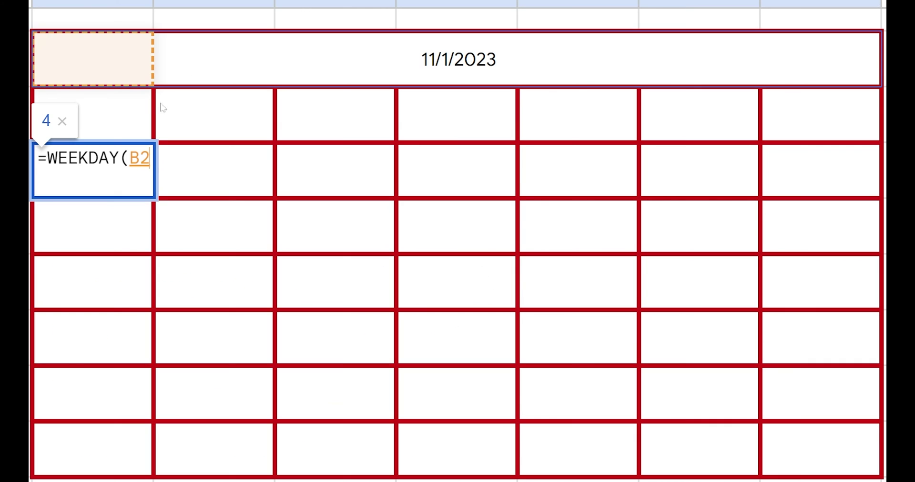
type(")")
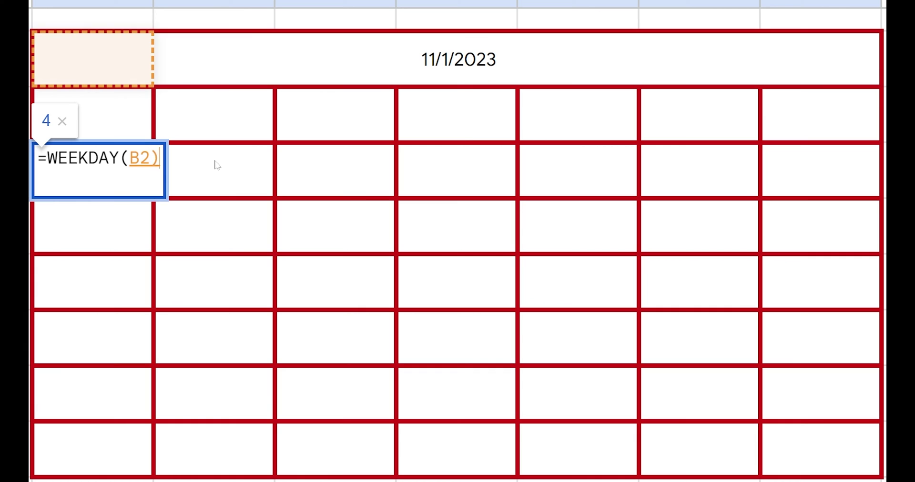
key("ctrl+Return")
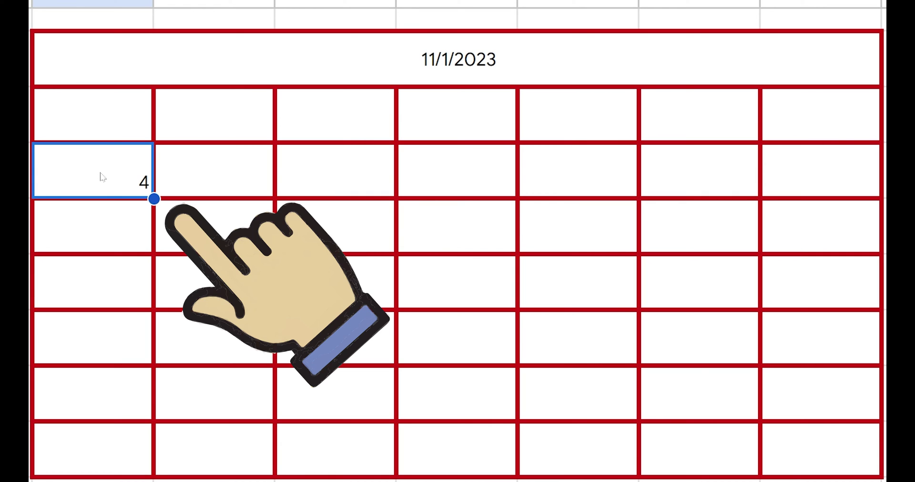
left_click(448, 170)
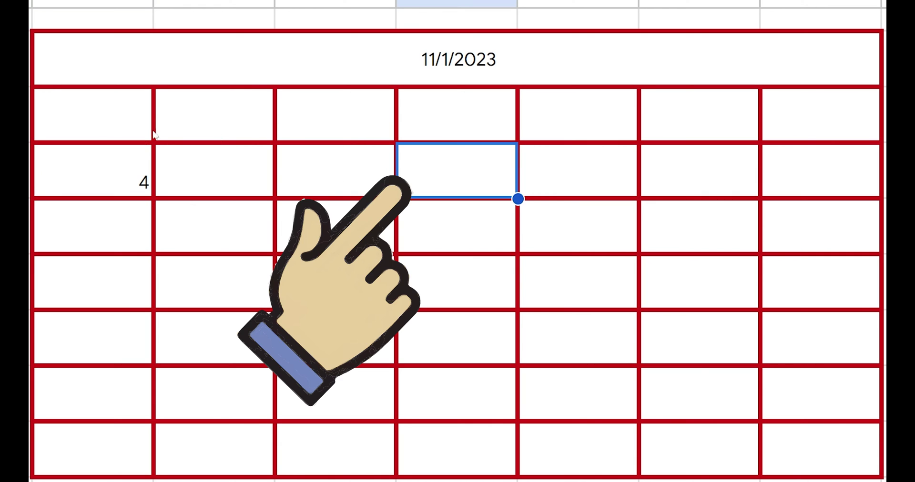
- Enter the weekday initials s, m, t, w, t, f, s across B3:H3 under the month header
left_click(83, 130)
type("s")
key("Tab")
type("m")
key("Tab")
type("t")
key("Tab")
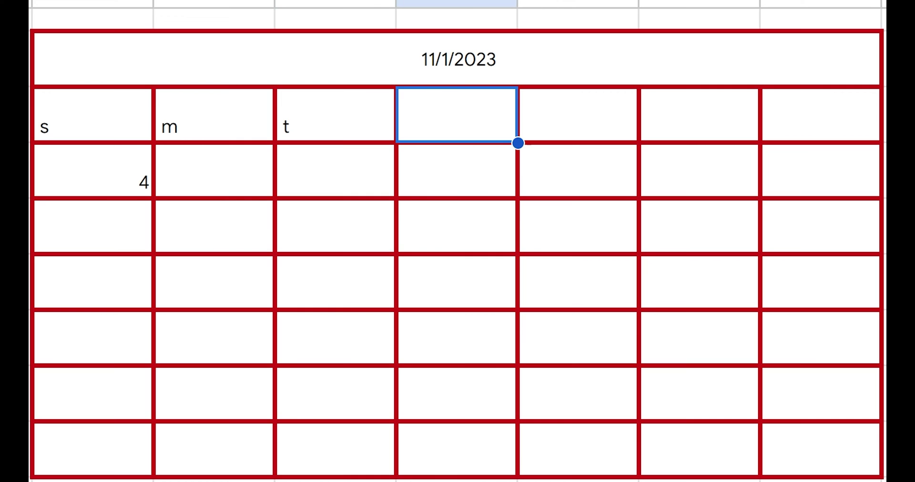
type("qw")
key("Tab")
key("shift+Tab")
type("w")
key("Tab")
type("t")
key("Tab")
type("f")
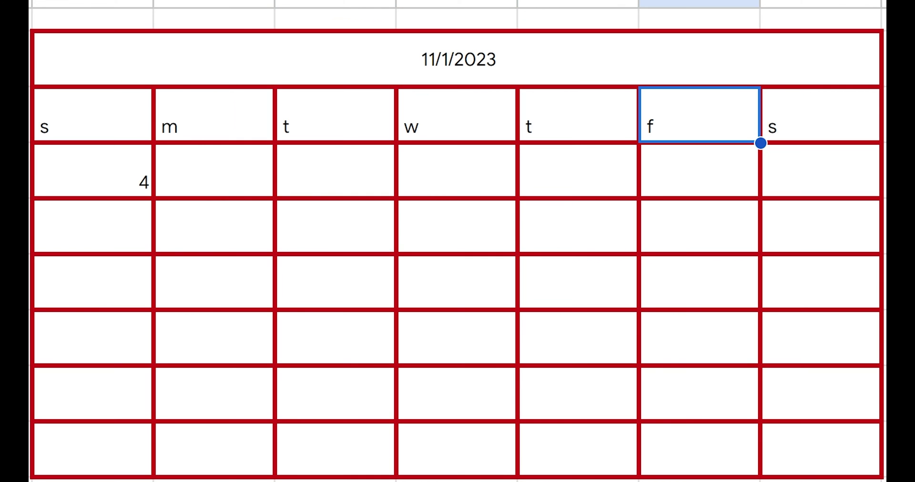
- Start an IF formula in B4 that tests WEEKDAY(B2)=1 and returns B2 when true
left_click(122, 168)
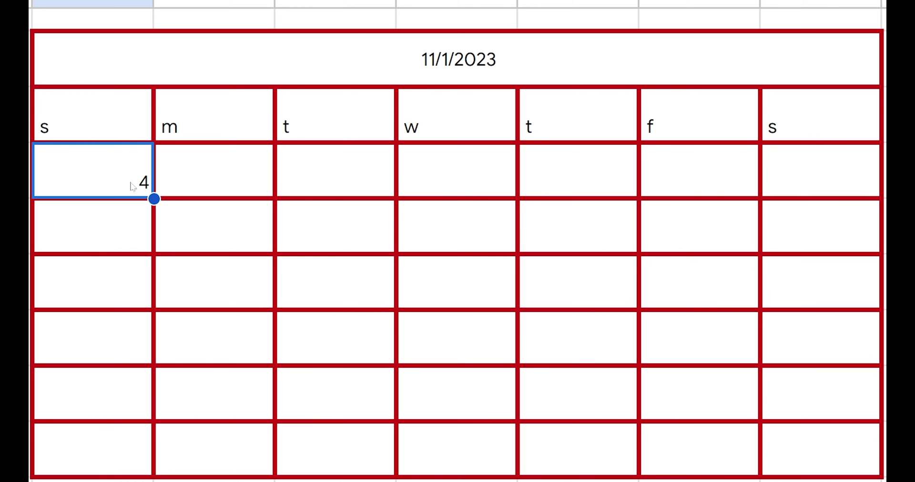
type("=")
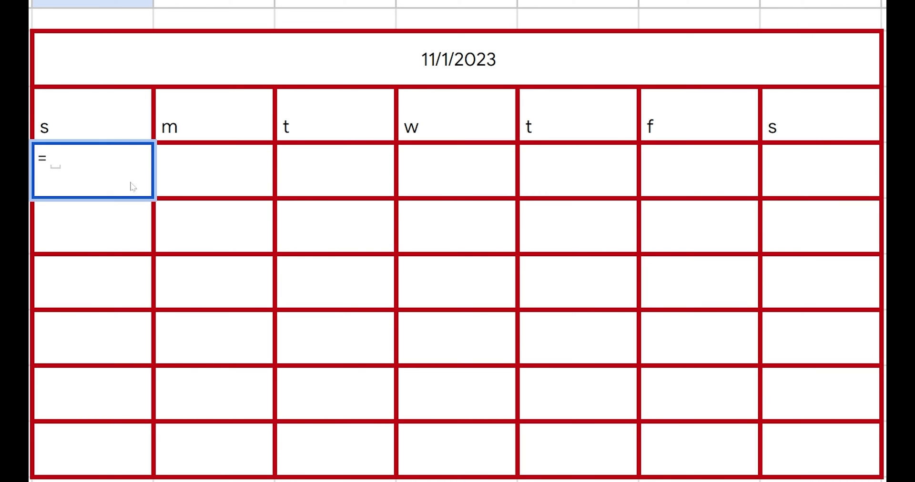
type("IF(")
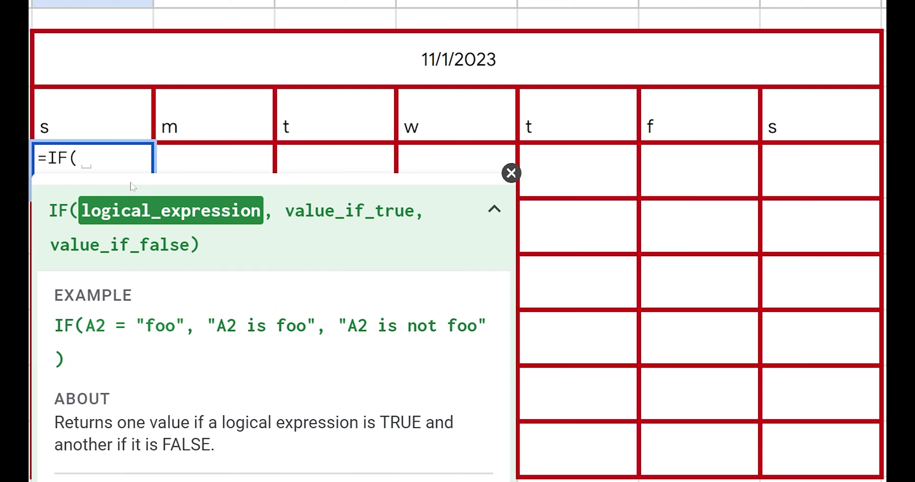
type("wee")
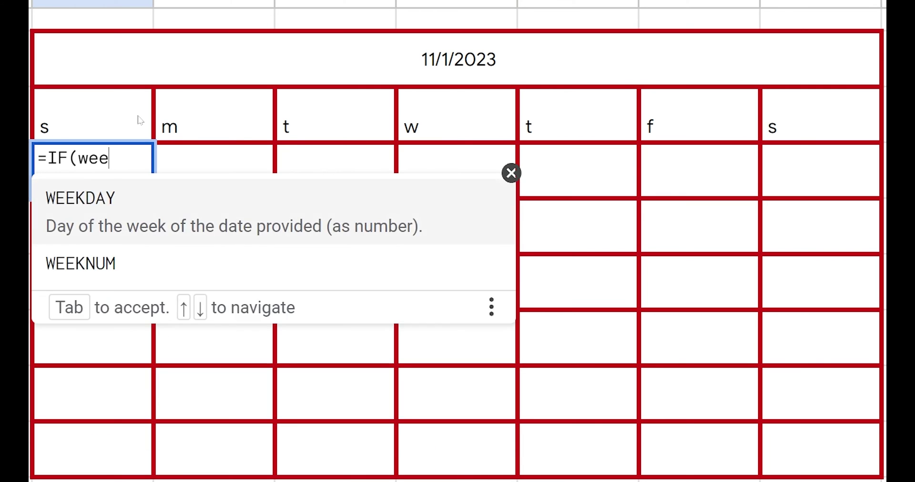
key("Tab")
left_click(140, 74)
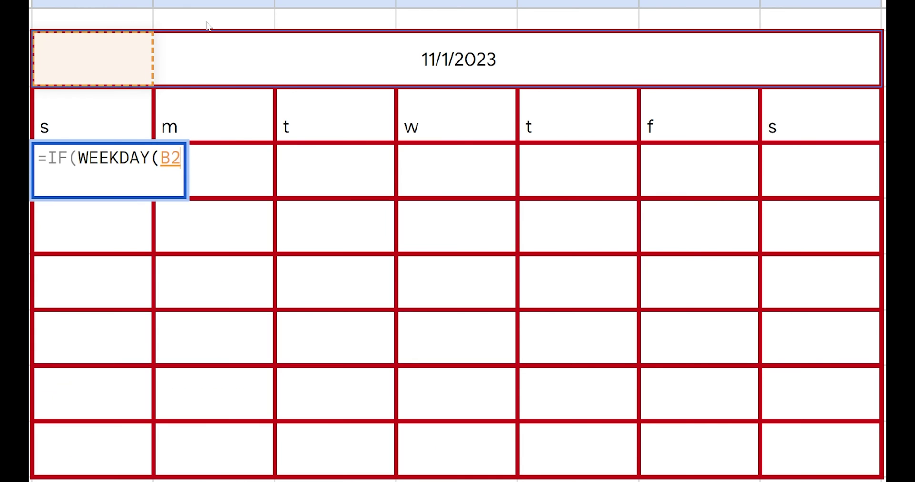
type(")=1")
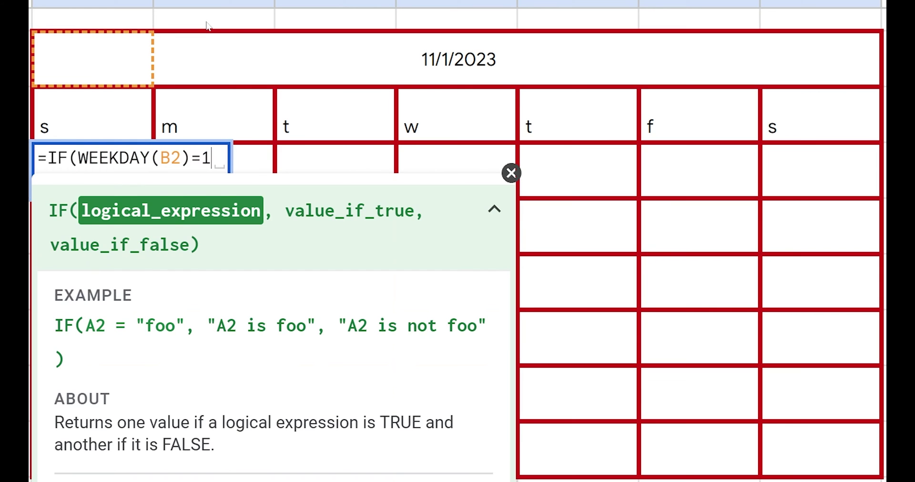
type(",B2")
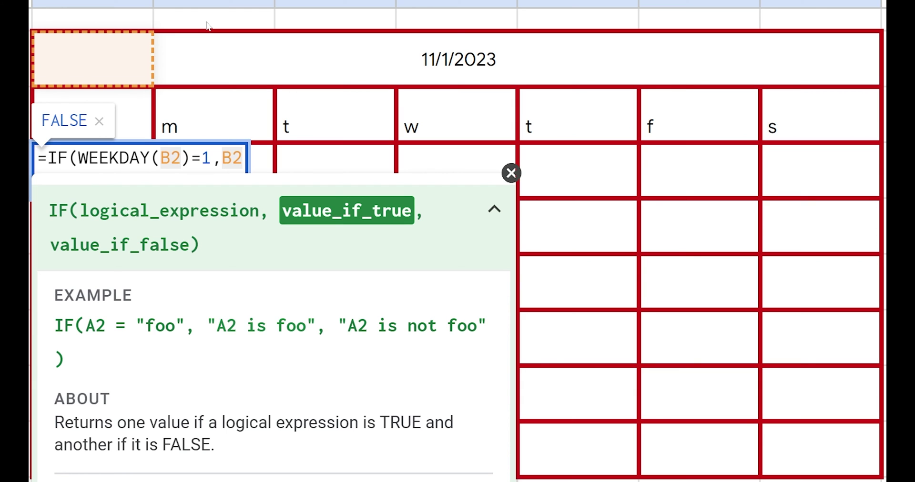
type(",")
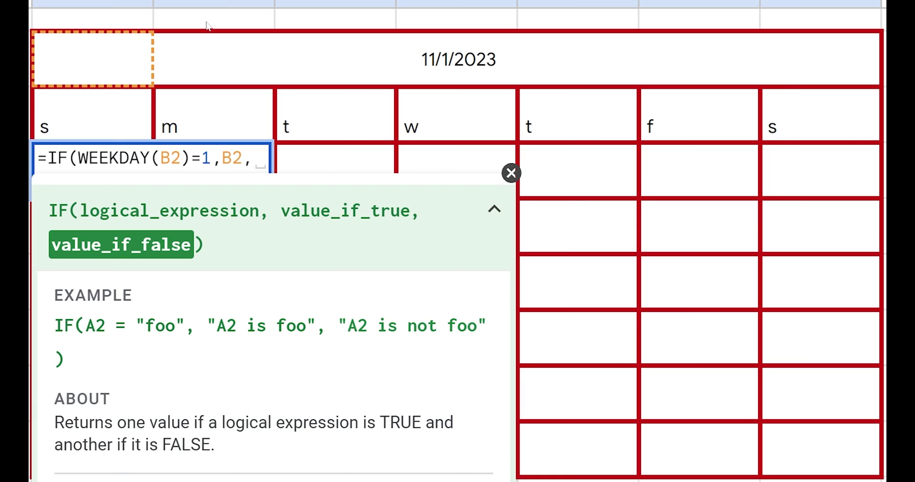
- Complete the B4 IF formula with B2-WEEKDAY(B2-1) as its value if false
left_click(128, 73)
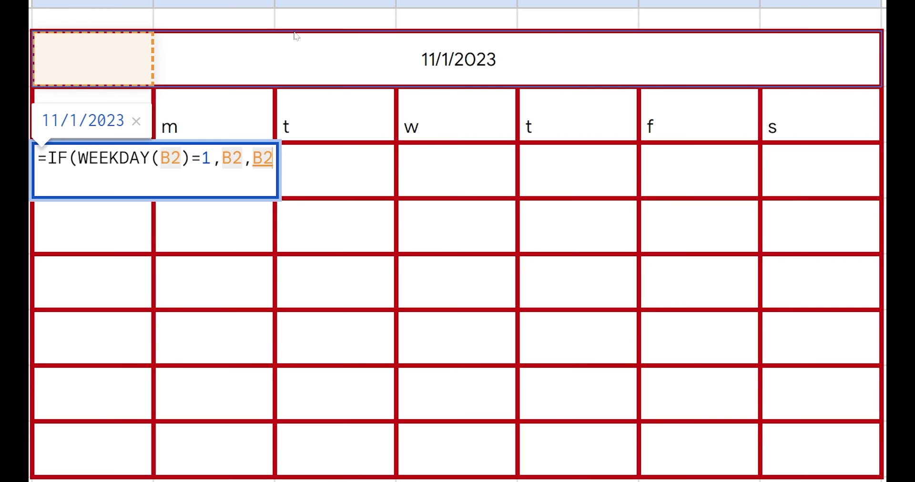
type("-")
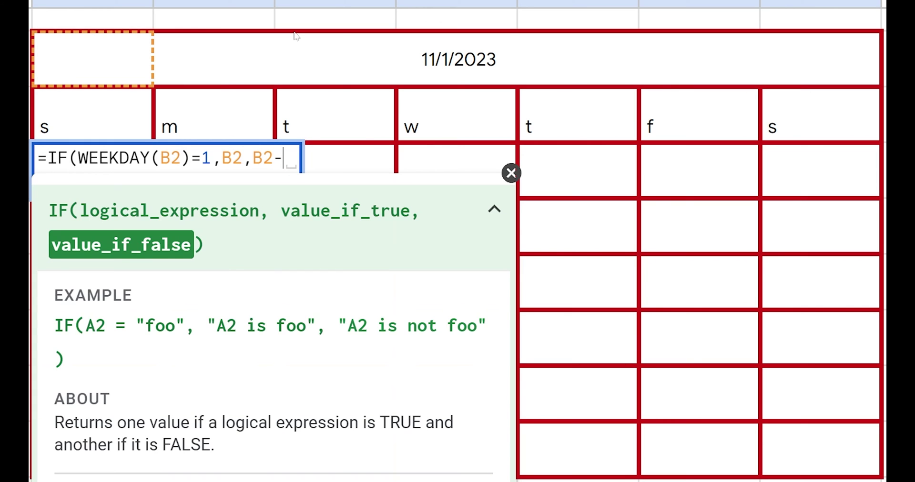
type("weekd")
key("Tab")
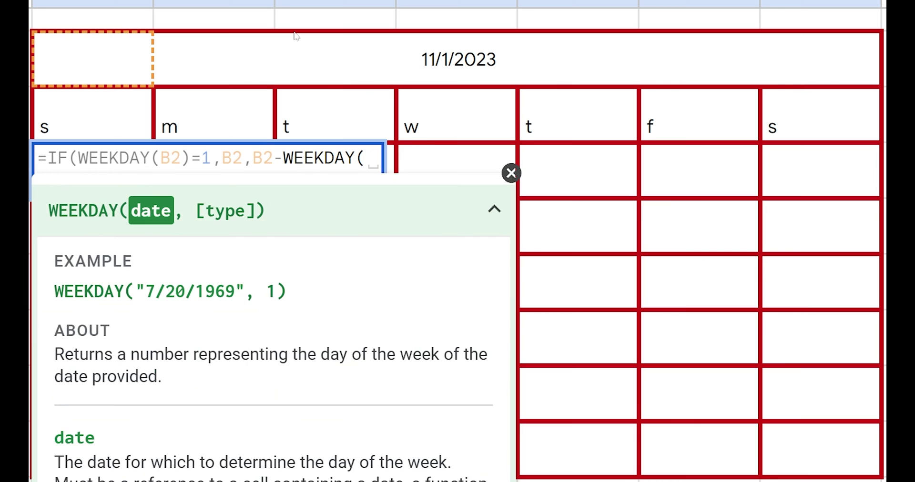
type("B2-1")
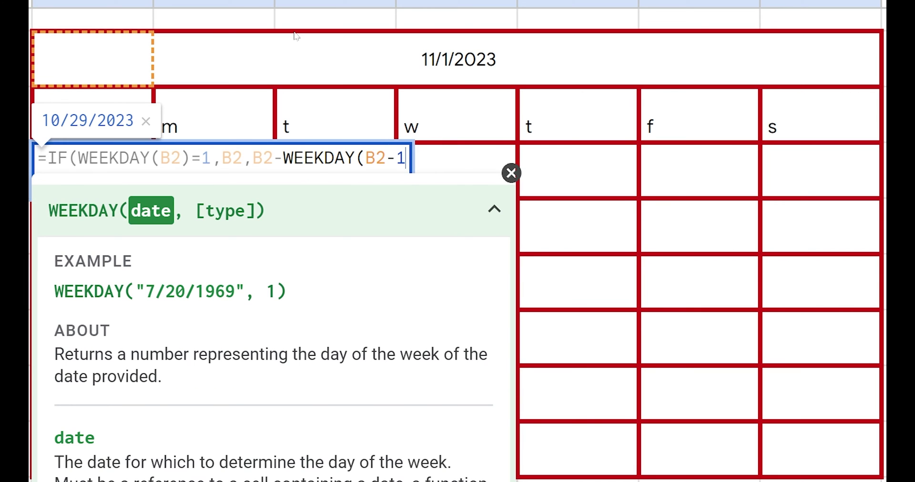
type(")")
key("Return")
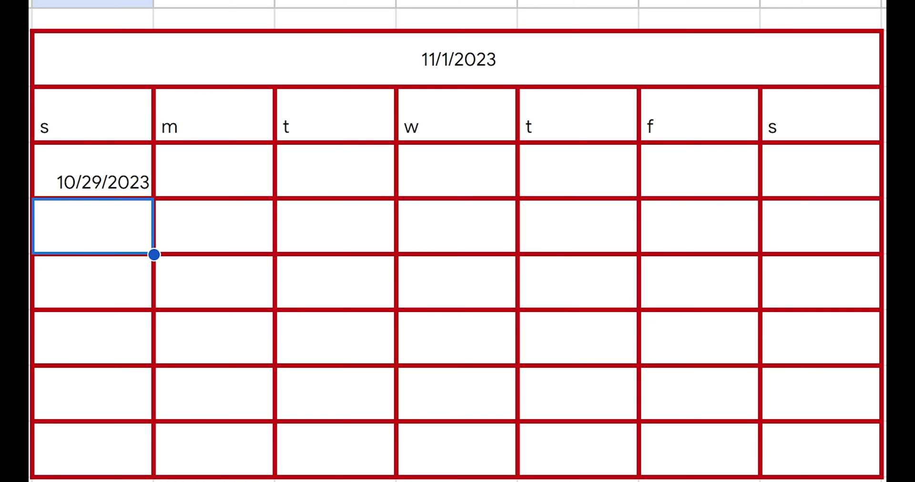
- Enter =B4+1 in C4 and fill the formula across the first week row to H4
left_click(93, 181)
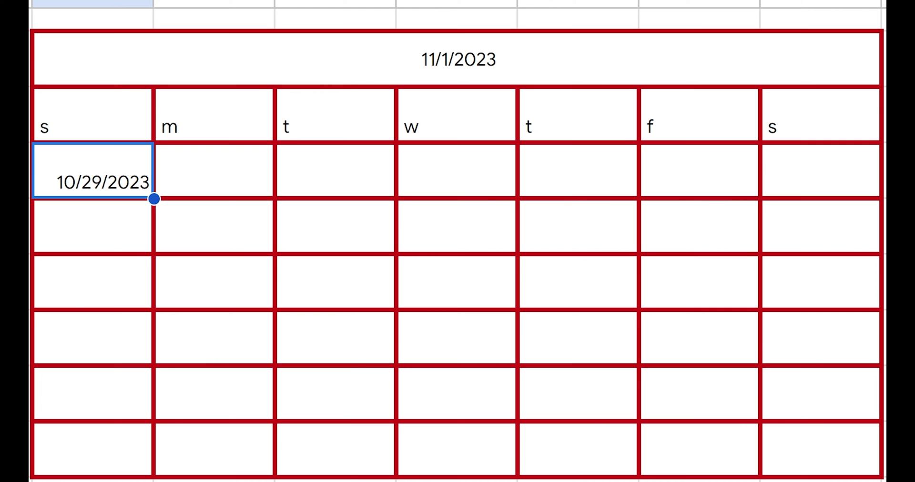
left_click(213, 170)
type("=")
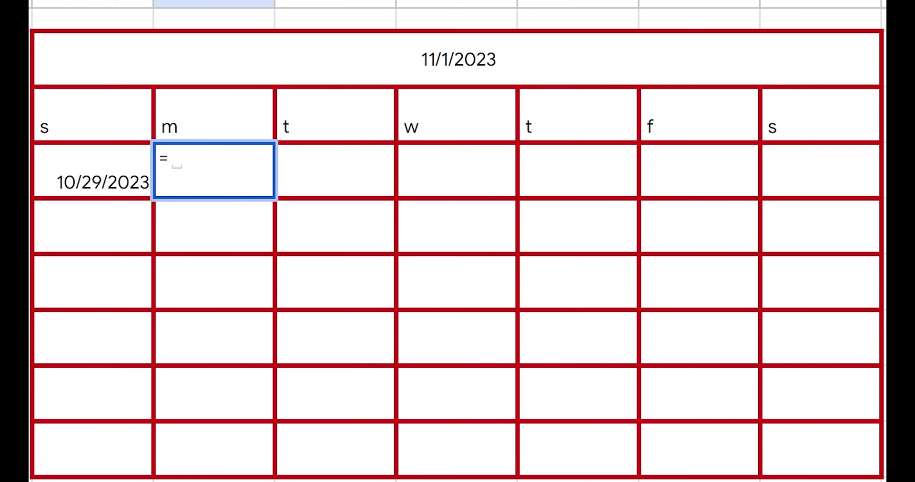
key("BackSpace")
type("=")
left_click(91, 170)
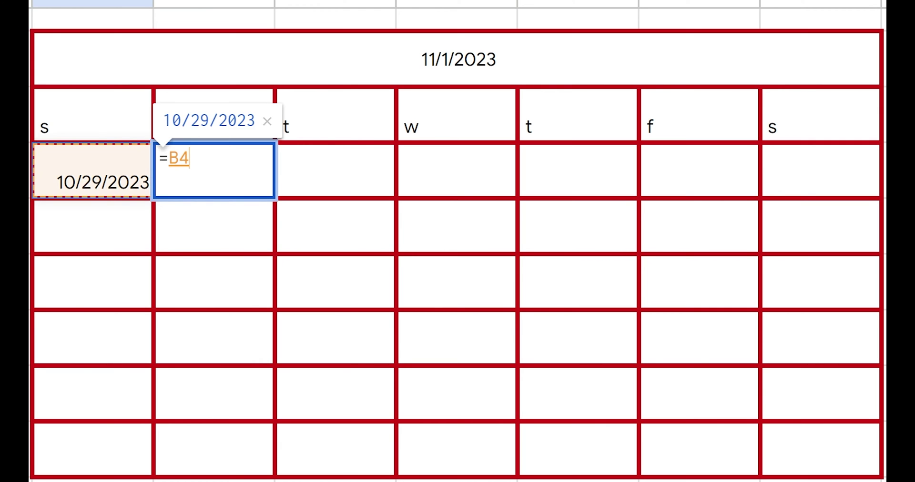
type("+1")
left_click(91, 170)
left_click(213, 170)
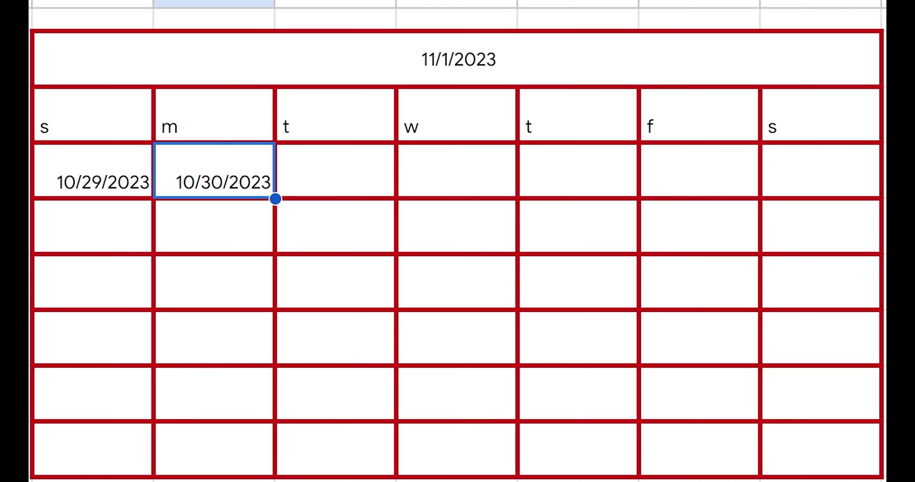
left_click_drag(275, 199, 881, 199)
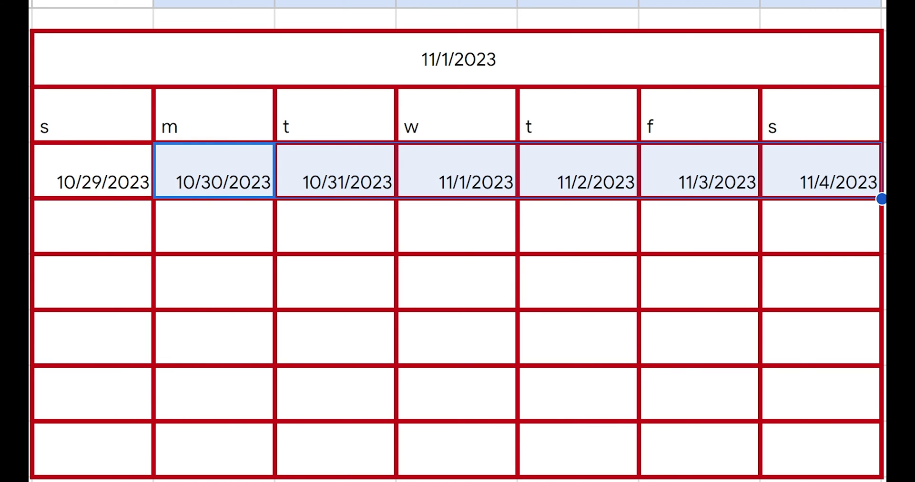
- Enter =H4+1 in B5 to start the second week from the last date of the first week
left_click(214, 226)
left_click(92, 227)
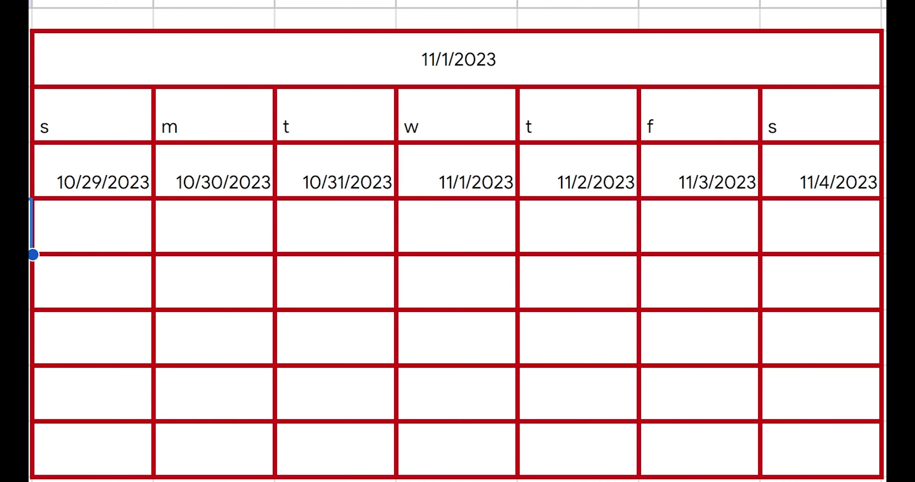
type("=")
key("Up")
key("Right")
key("Right")
key("Right")
key("Right")
key("Right")
key("Right")
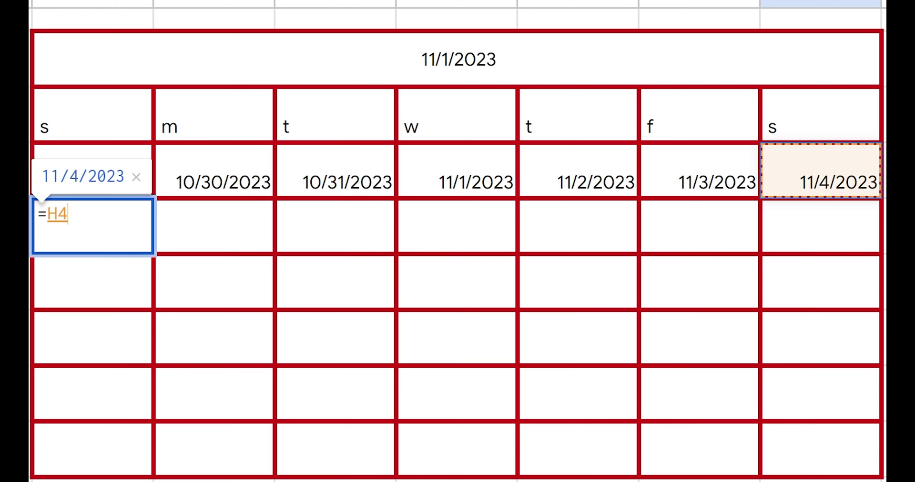
type("+1")
key("Return")
key("Up")
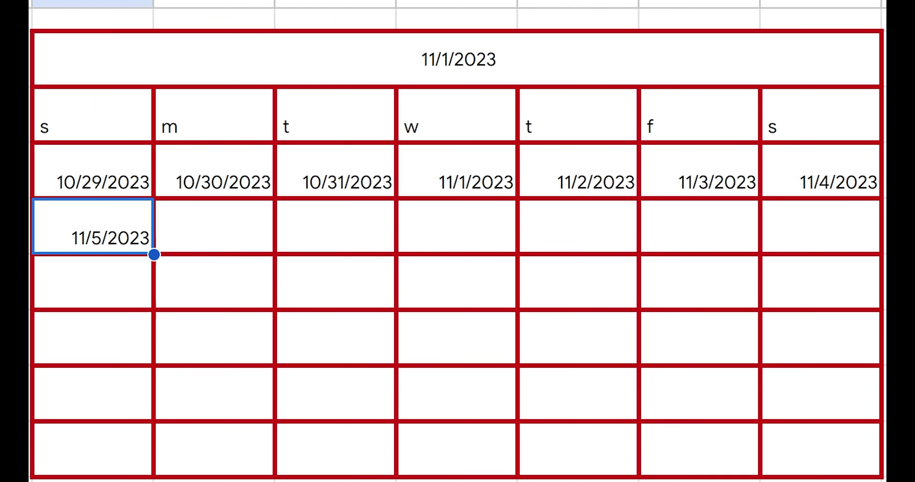
- Fill the first week's date formulas in C4:H4 down into row 5
key("Right")
key("Up")
key("shift+Right")
key("shift+Right")
key("shift+Right")
key("shift+Right")
key("shift+Right")
key("shift+Right")
key("shift+Down")
key("ctrl+d")
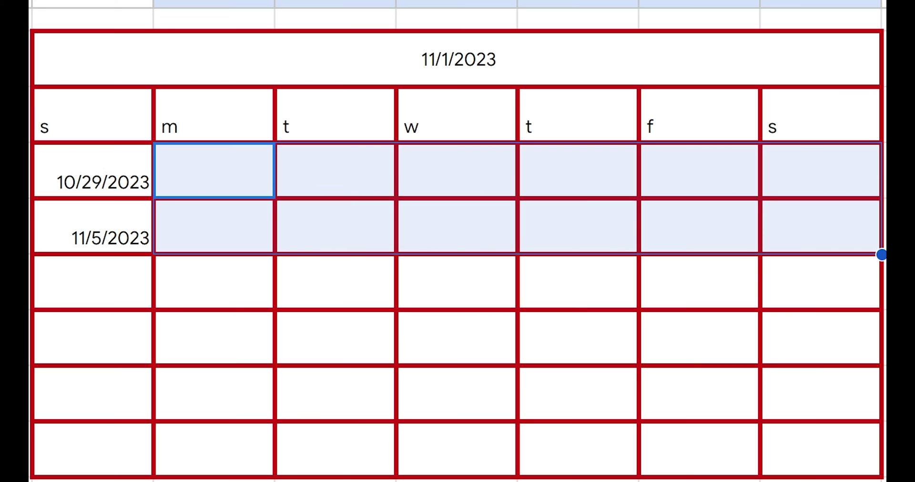
- Fill the second week's formulas in B5:H5 down through row 9 to complete the month grid
key("Left")
key("Down")
key("shift+Right")
key("shift+Right")
key("shift+Right")
key("shift+Right")
key("shift+Right")
key("shift+Right")
key("ctrl+shift+Down")
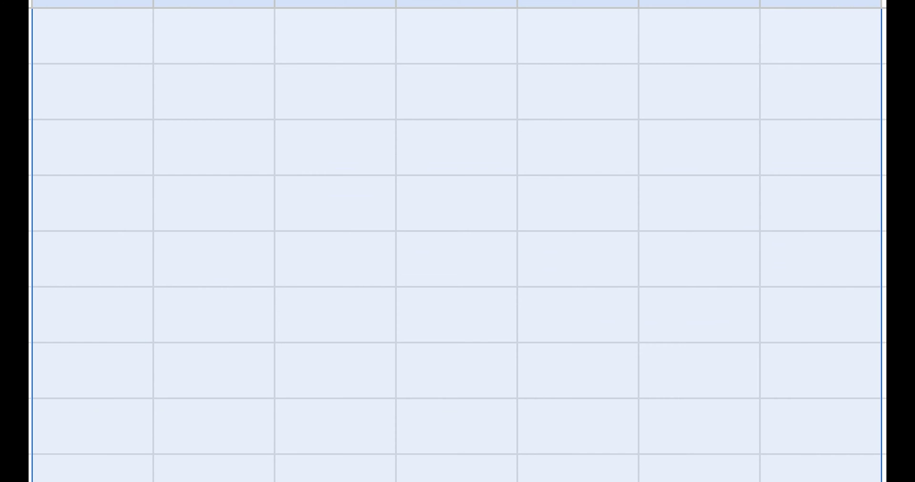
key("ctrl+shift+Up")
key("shift+Down")
key("shift+Down")
key("shift+Down")
key("shift+Down")
key("ctrl+d")
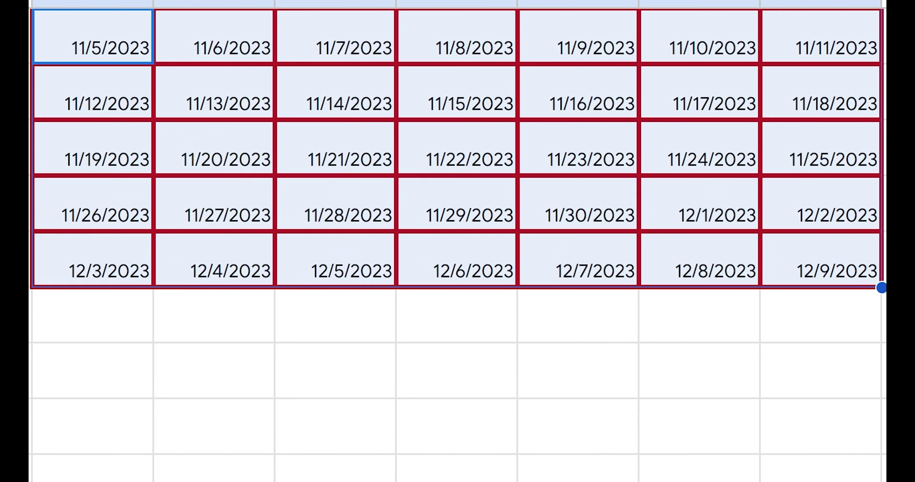
scroll(424, 162, "up", 4)
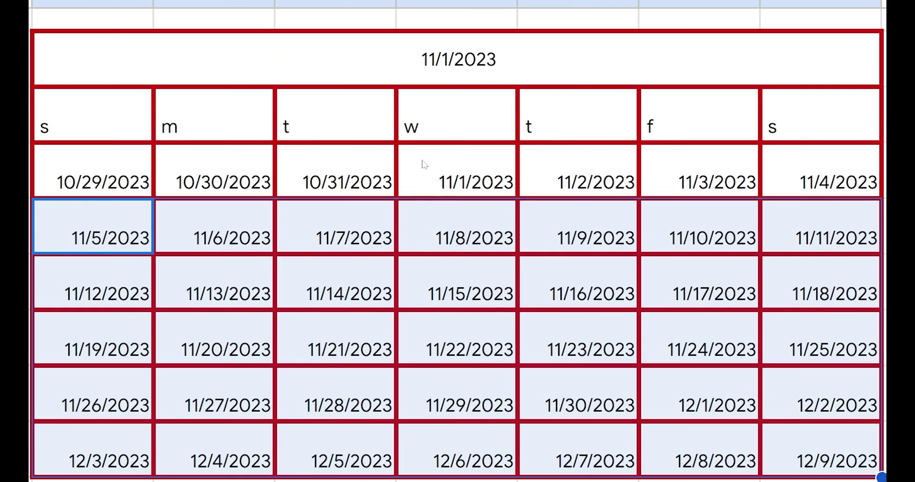
- Center the dates in B4:H9 within their cells
left_click(406, 360)
left_click_drag(93, 169, 846, 451)
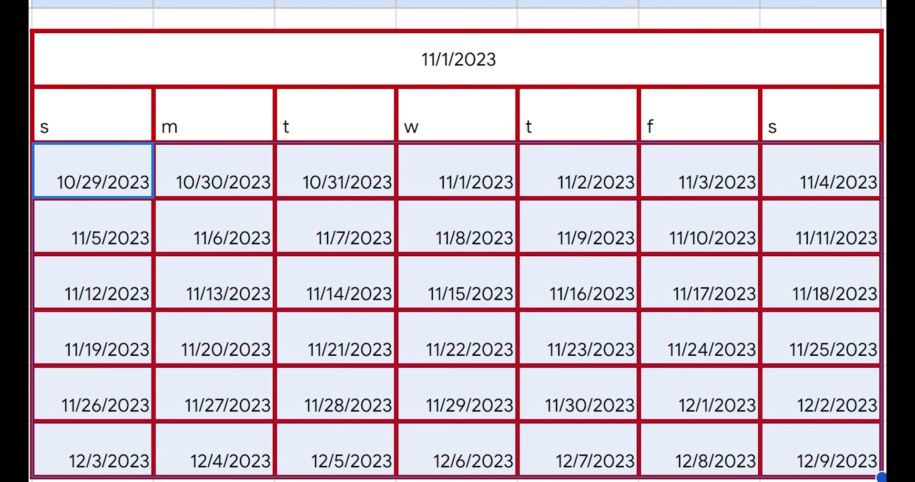
key("ctrl+shift+e")
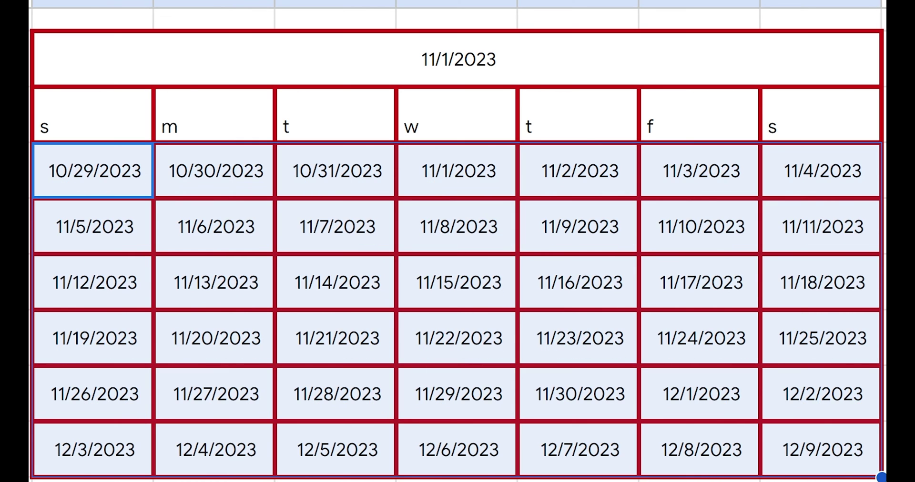
- Replace the weekday initials in B3:H3 with =WEEKDAY(B4) filled across the row, and center the results
left_click(119, 122)
type("=")
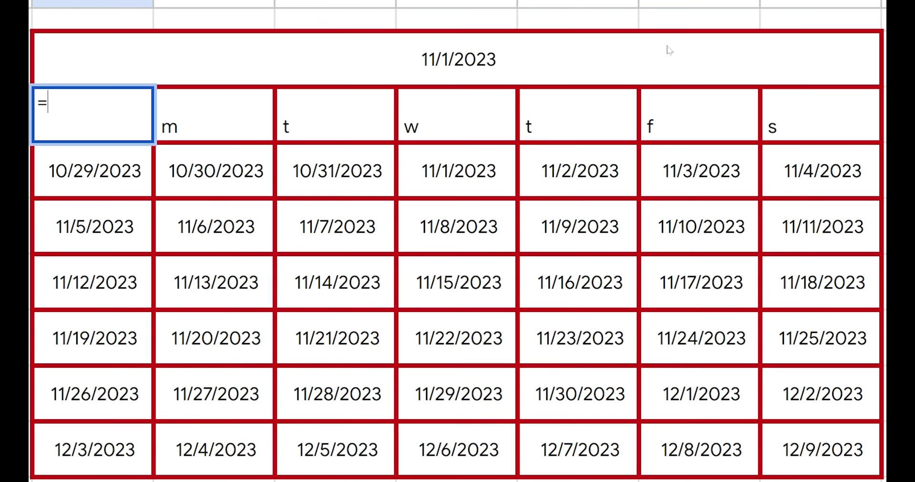
key("Down")
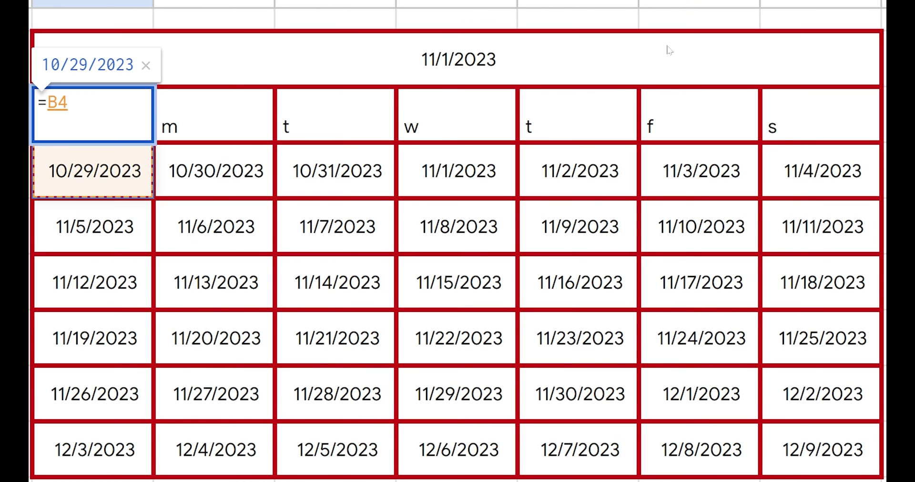
key("BackSpace")
type("we")
key("Tab")
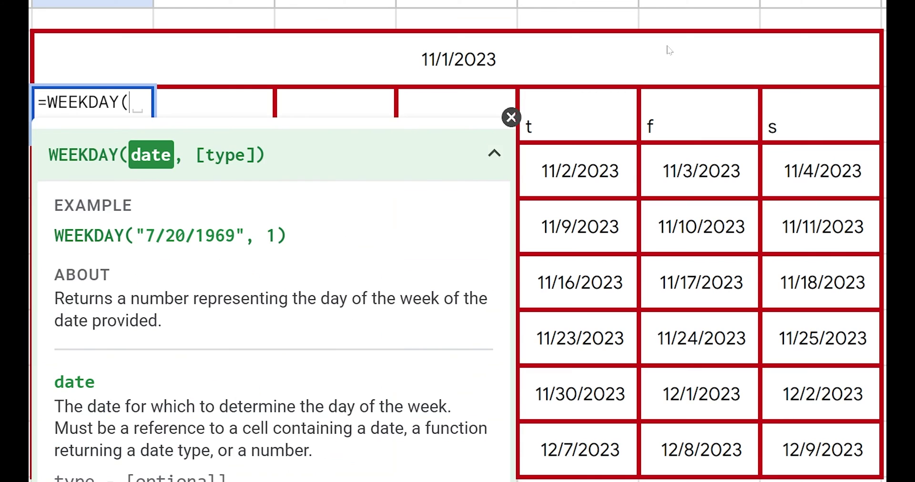
key("Down")
type(")")
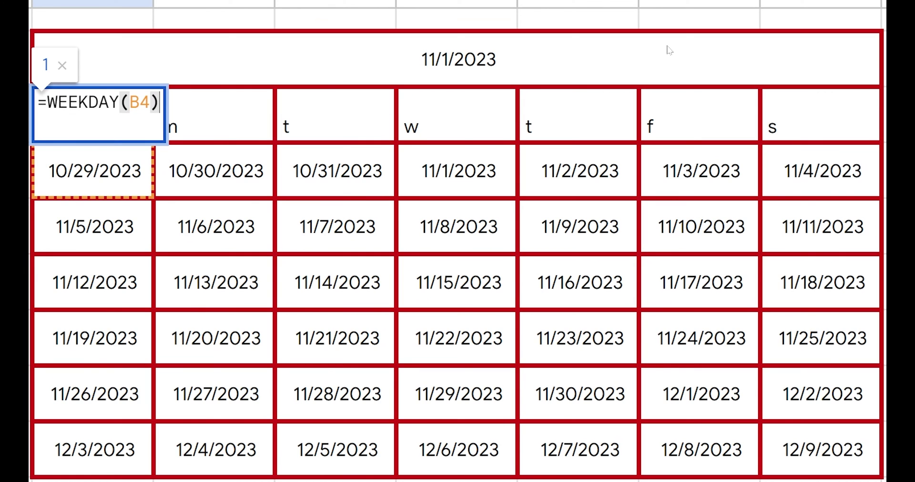
key("ctrl+Return")
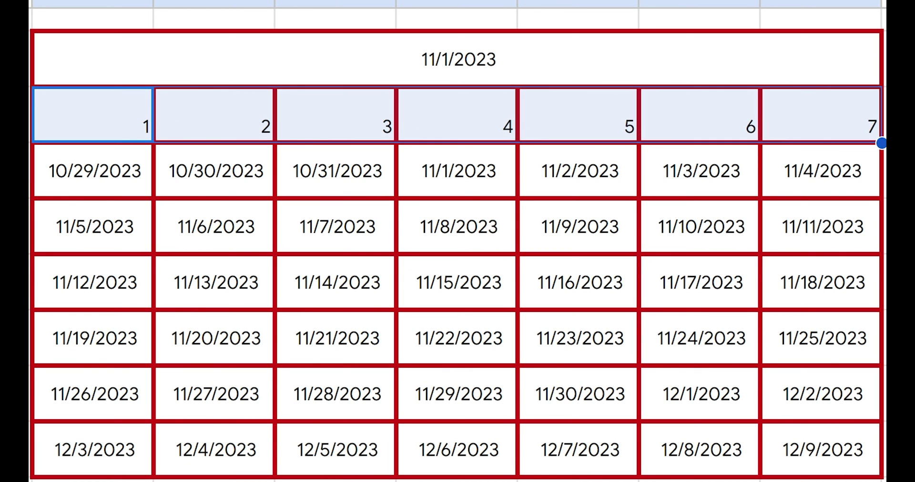
key("ctrl+shift+e")
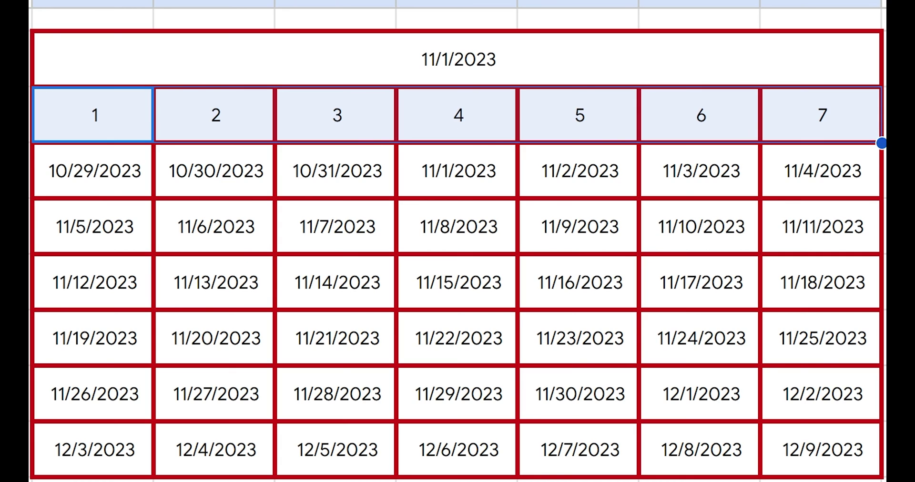
- Apply a custom date format to the B2 month header that shows only the full month name, Month (August)
left_click(456, 63)
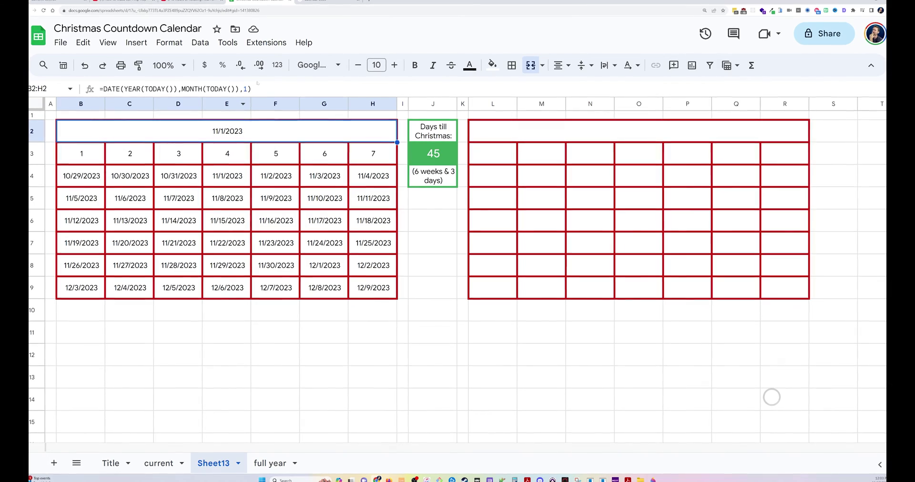
left_click(278, 66)
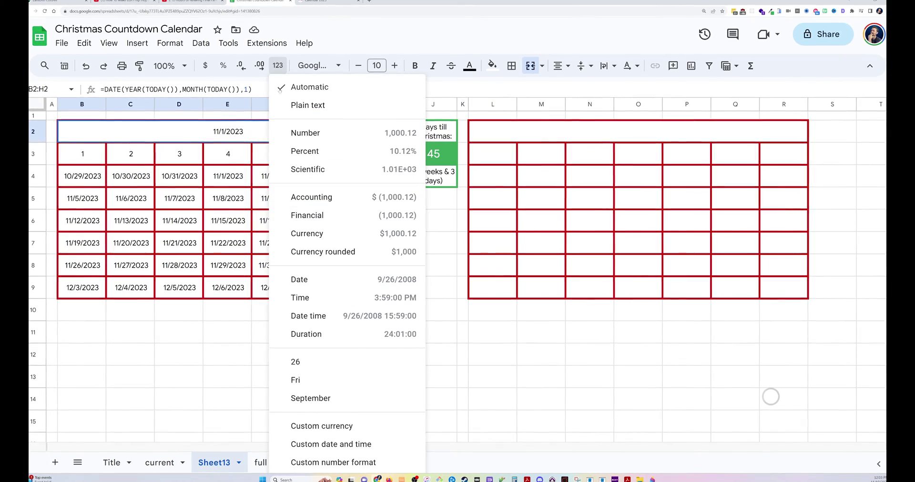
left_click(331, 445)
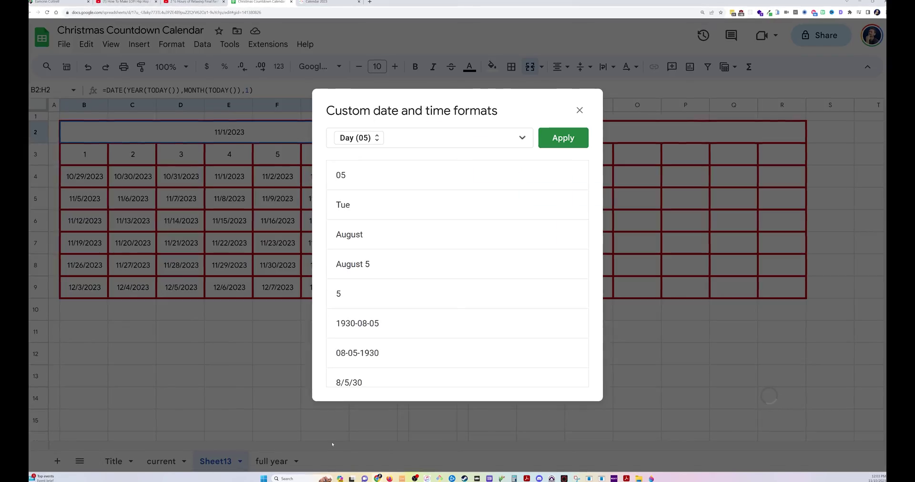
left_click(448, 143)
key("BackSpace")
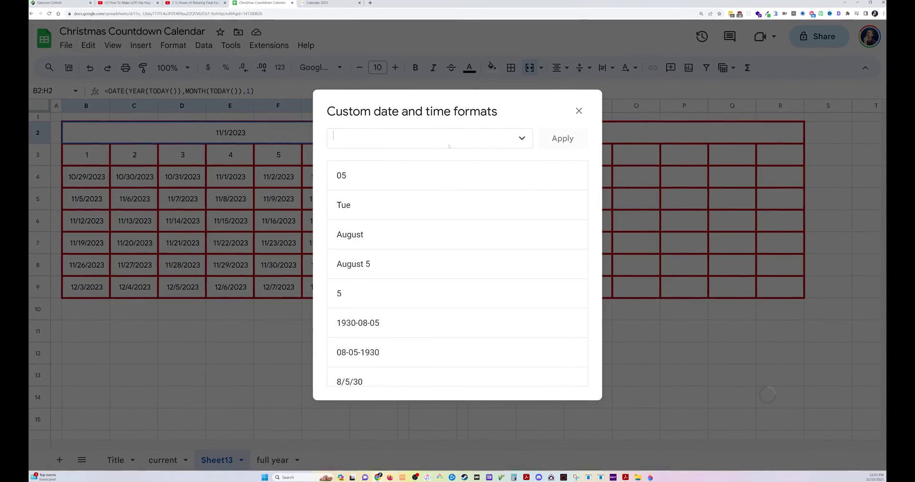
left_click(522, 139)
left_click(541, 182)
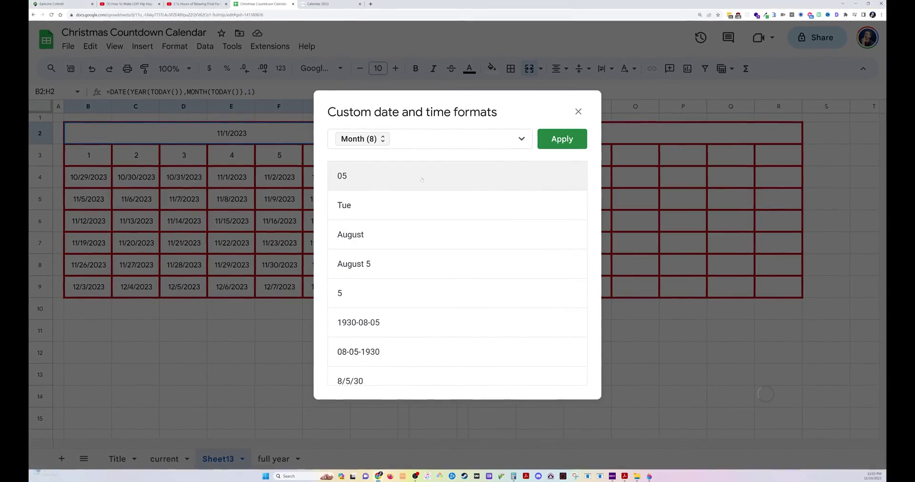
left_click(362, 139)
left_click(405, 196)
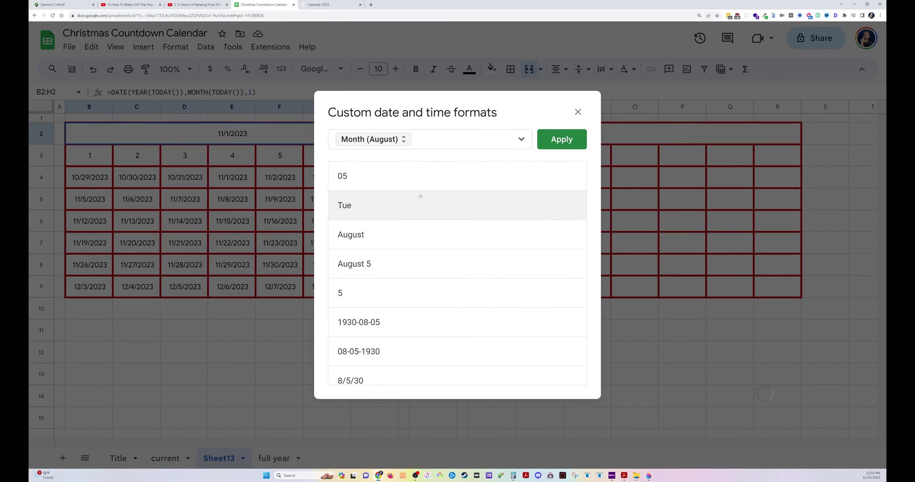
left_click(570, 137)
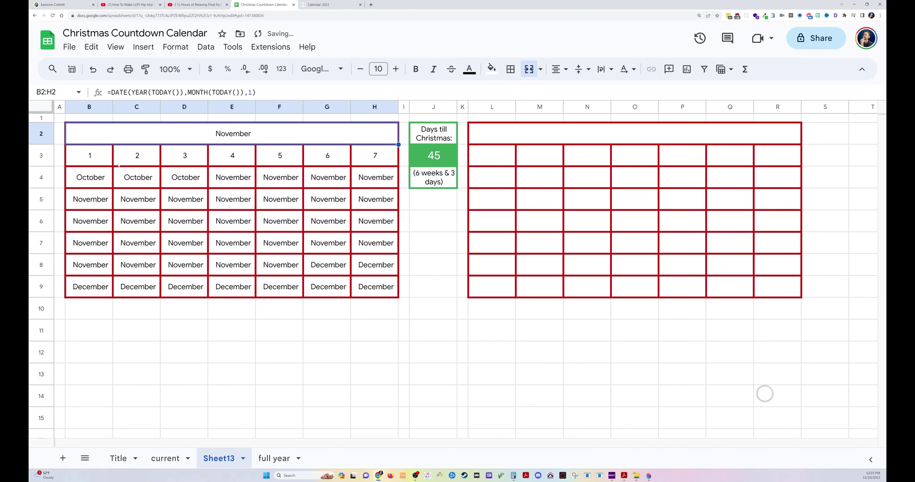
- Format the weekday row B3:H3 as abbreviated day names, using the Fri format
left_click_drag(91, 157, 375, 157)
left_click(280, 69)
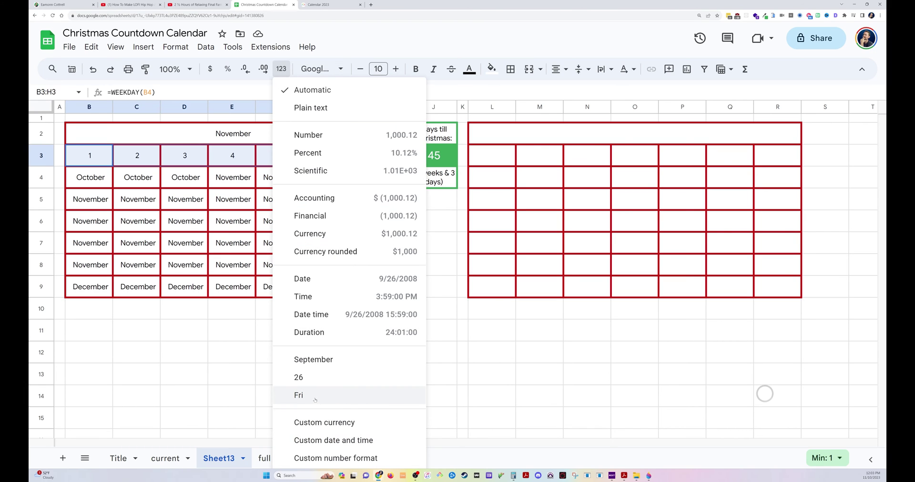
left_click(299, 395)
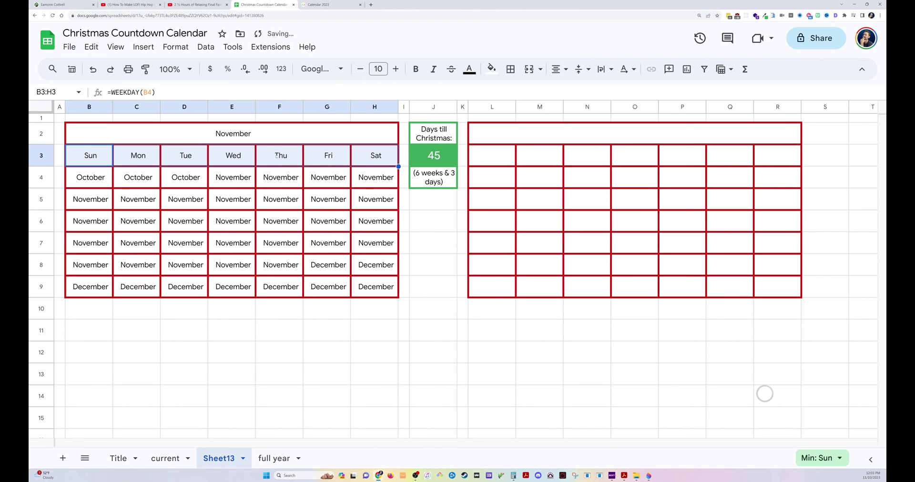
- Format the dates in B4:H9 as two-digit day numbers, using the 26 format
left_click_drag(91, 177, 374, 293)
left_click(281, 70)
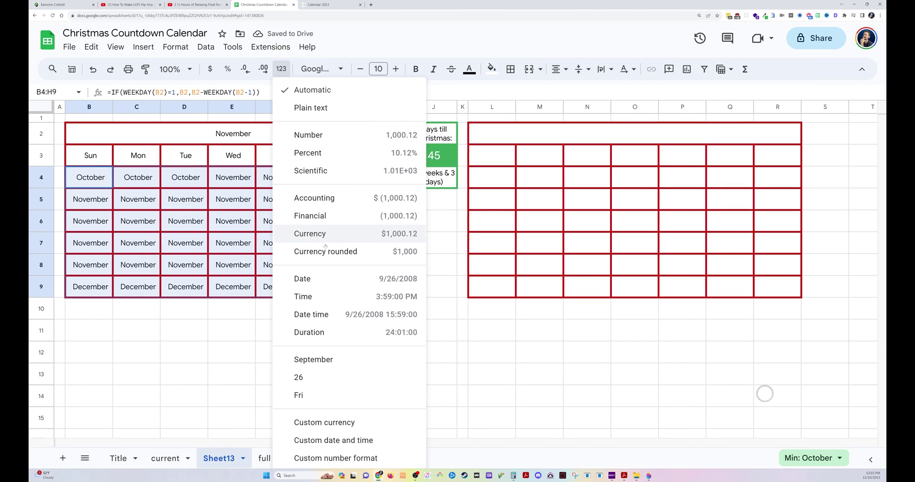
left_click(309, 379)
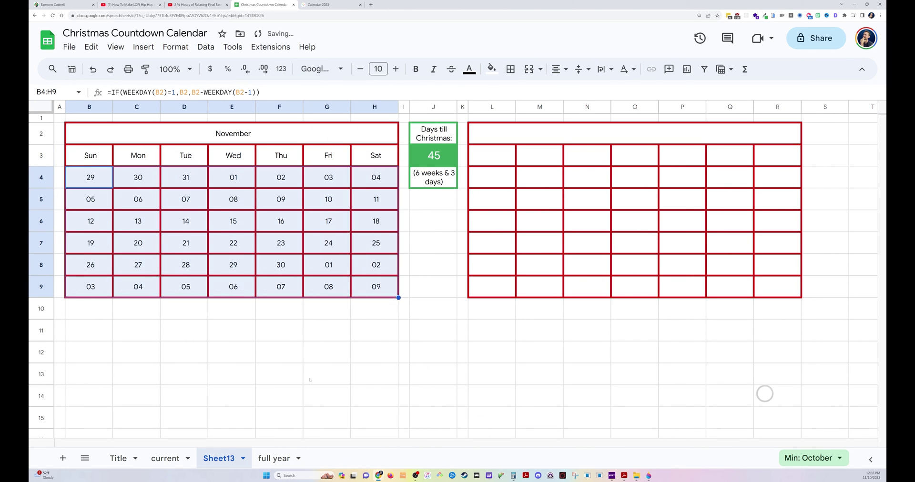
left_click(225, 187)
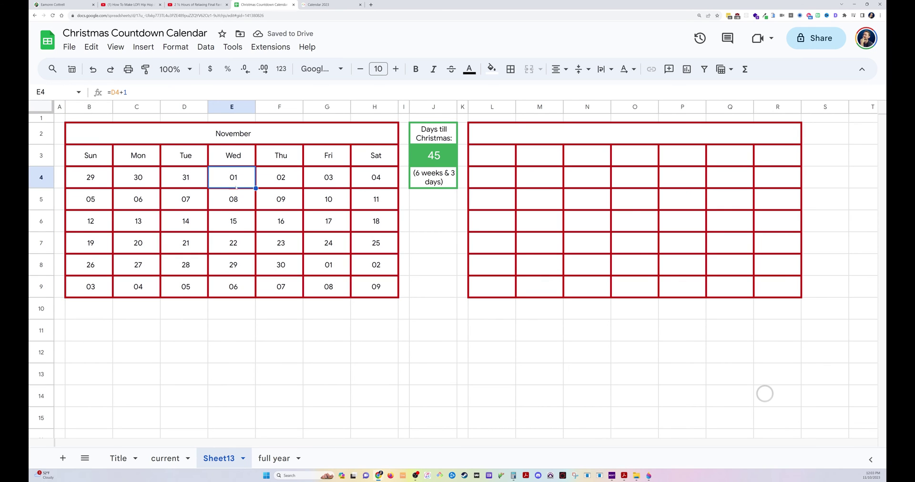
left_click(281, 180)
left_click(327, 183)
left_click(370, 184)
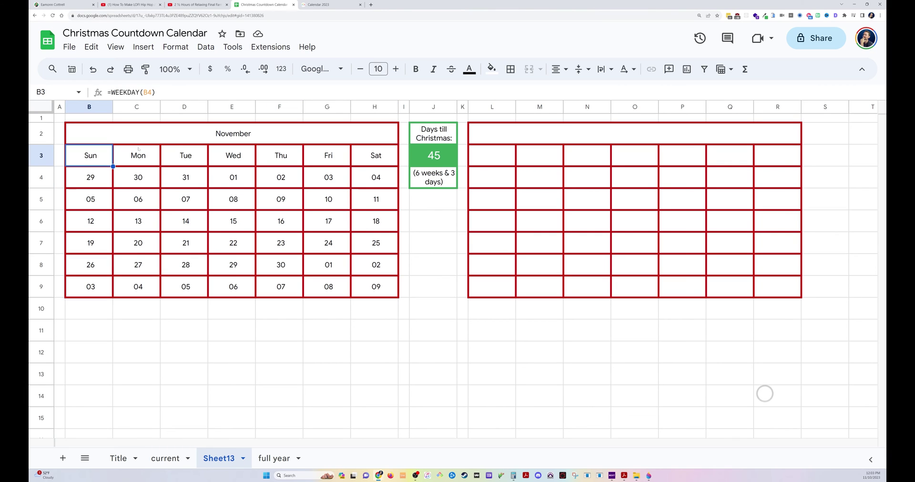
- Make the month header in B2 bold and increase its font size to 15
left_click(182, 124)
key("ctrl+b")
key("ctrl+shift+period")
key("ctrl+shift+period")
key("ctrl+shift+period")
key("ctrl+shift+period")
key("ctrl+shift+period")
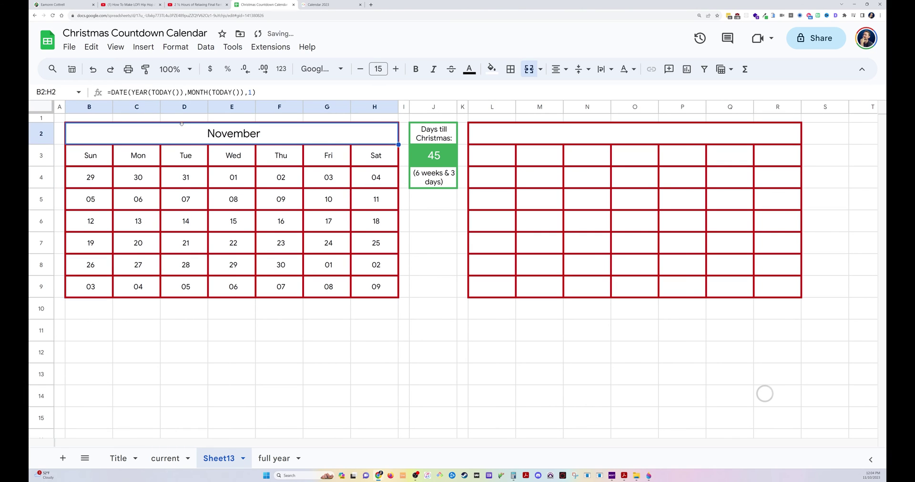
- Make the day numbers in B4:H9 bold and increase their font size to 14
left_click_drag(109, 180, 377, 288)
key("ctrl+b")
key("ctrl+shift+period")
key("ctrl+shift+period")
key("ctrl+shift+period")
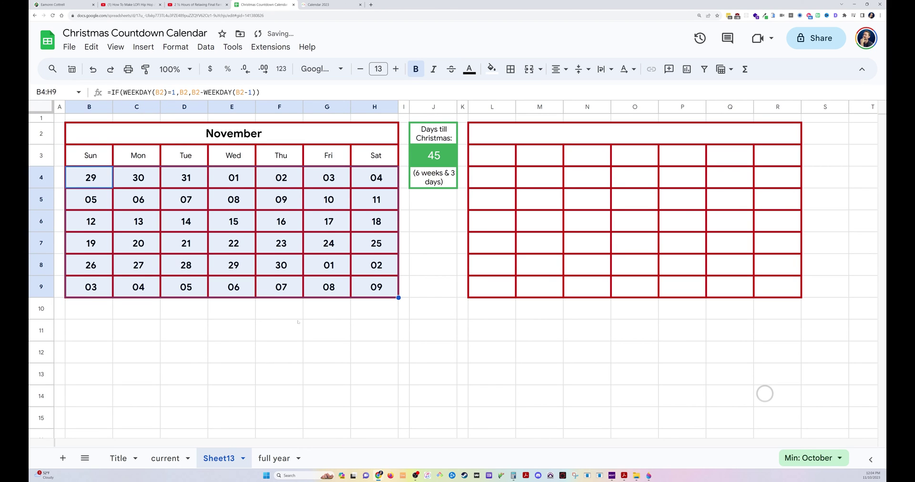
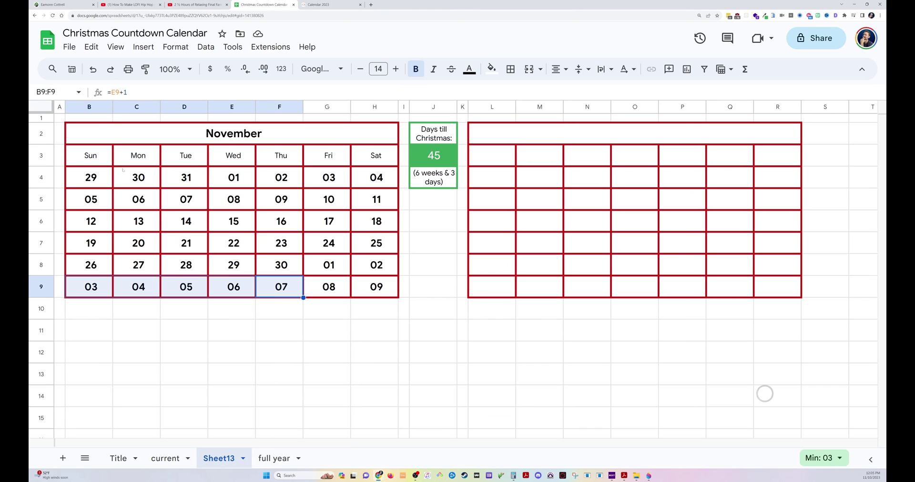
- Start a conditional formatting rule on the November dates B4:H9 with a custom formula as its condition
left_click_drag(93, 177, 377, 287)
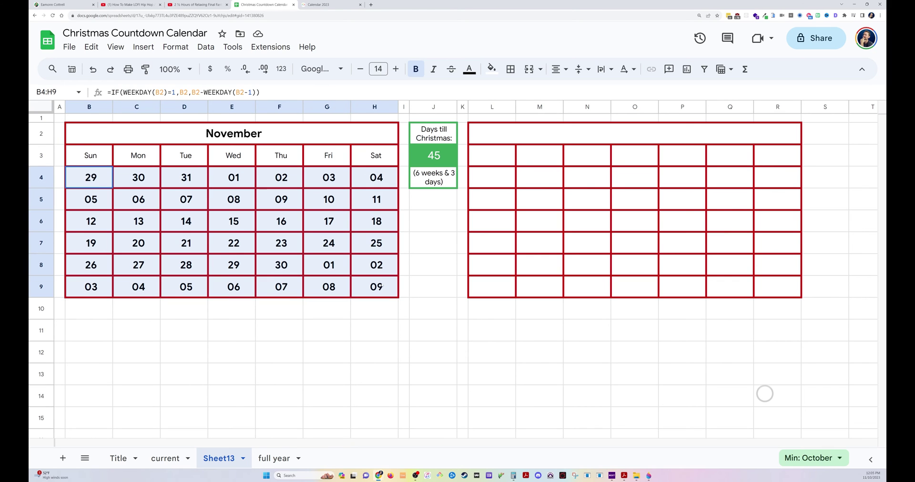
left_click(280, 69)
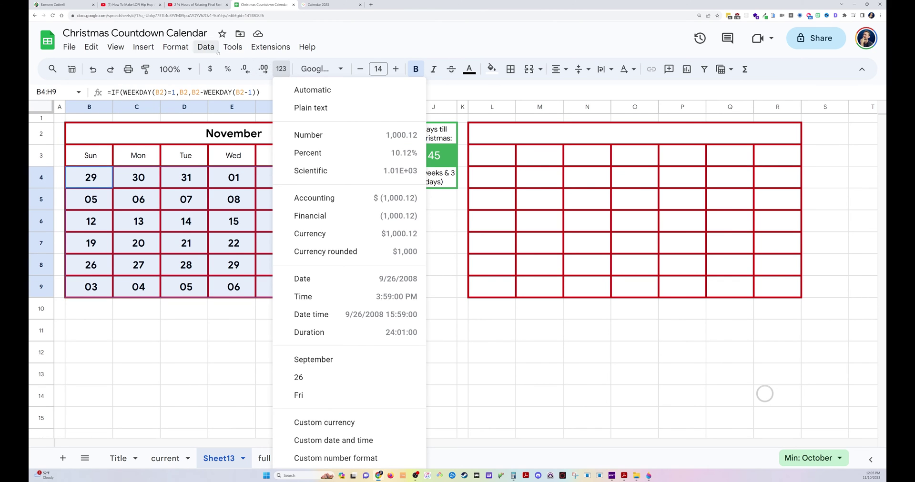
left_click(176, 47)
mouse_move(209, 46)
mouse_move(175, 46)
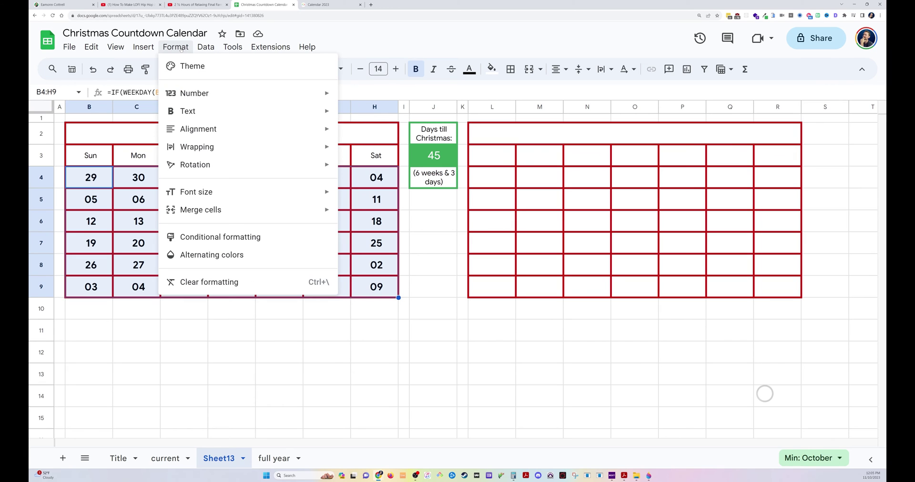
left_click(224, 237)
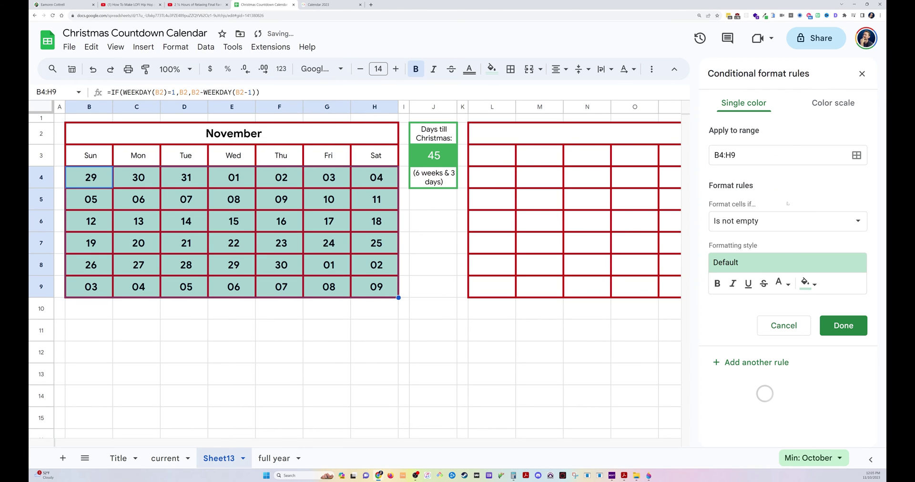
left_click(768, 219)
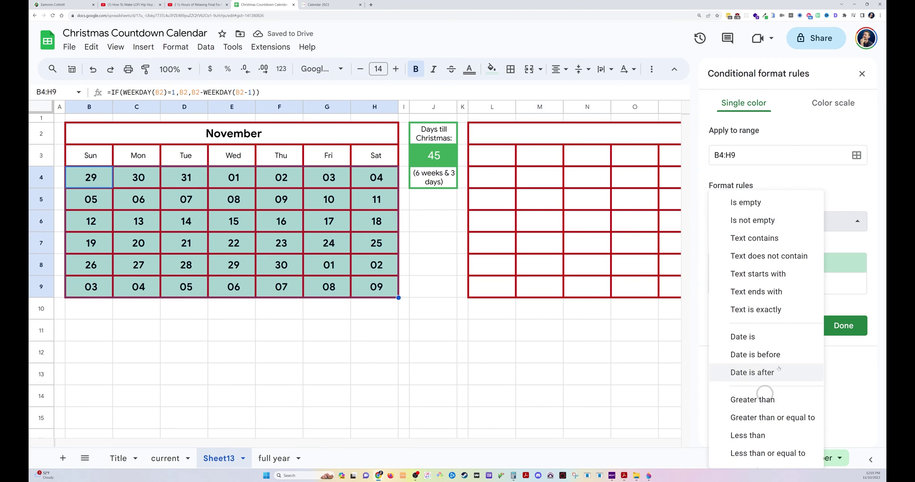
scroll(765, 376, "down", 2)
left_click(782, 457)
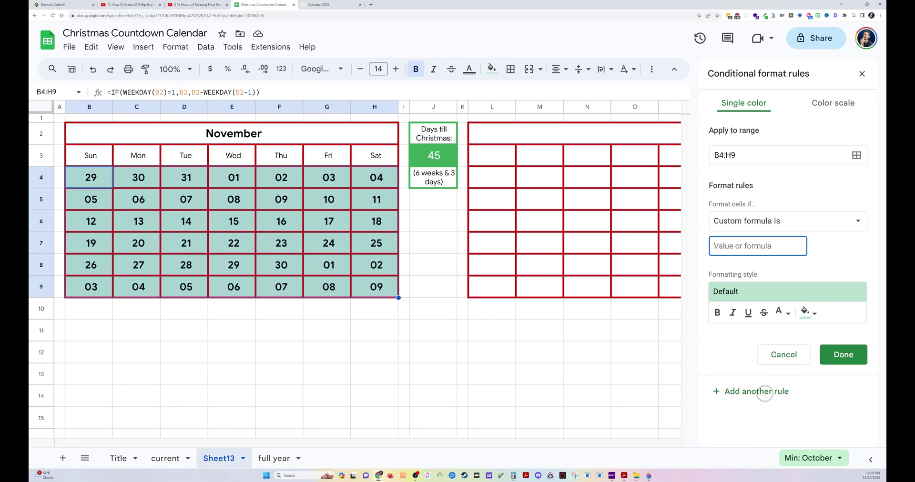
- Enter =MONTH($B$2)<>MONTH(B4) as the rule's formula to target dates outside the header's month
type("=MO")
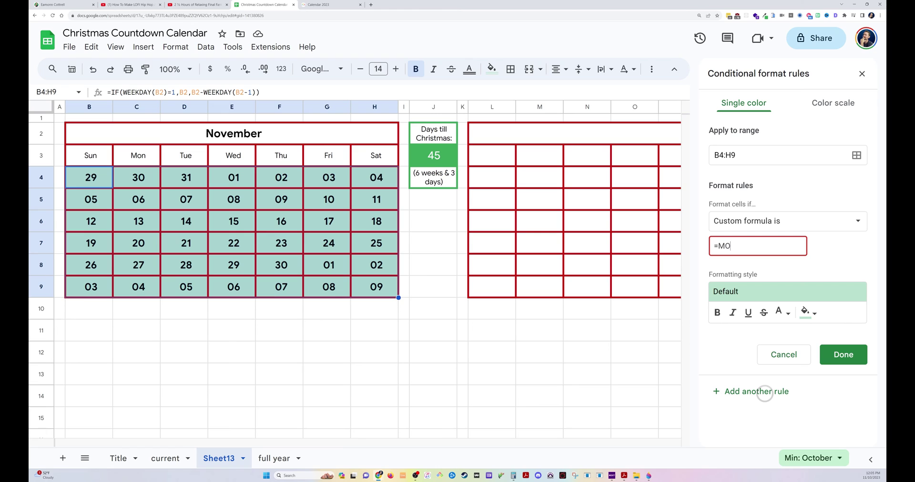
type("NTH(B2")
key("BackSpace")
key("BackSpace")
type("$B2")
type("$B$")
type("2)<>")
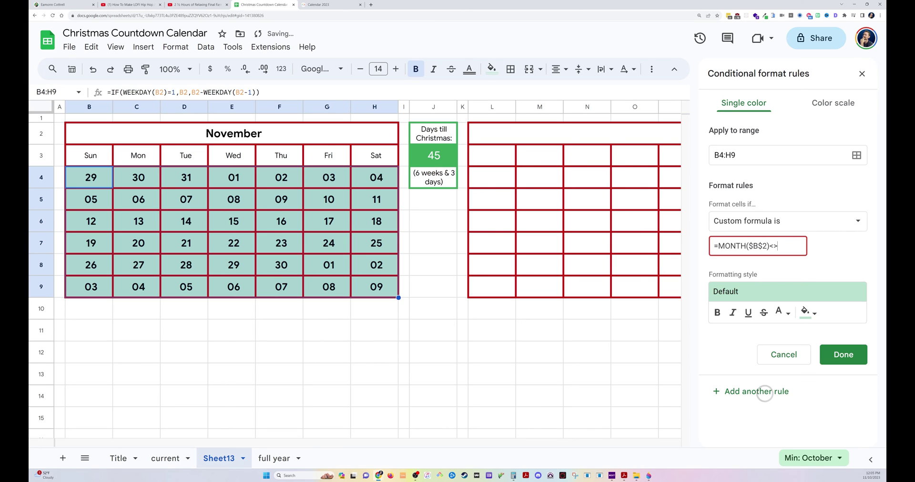
type("MONTH(")
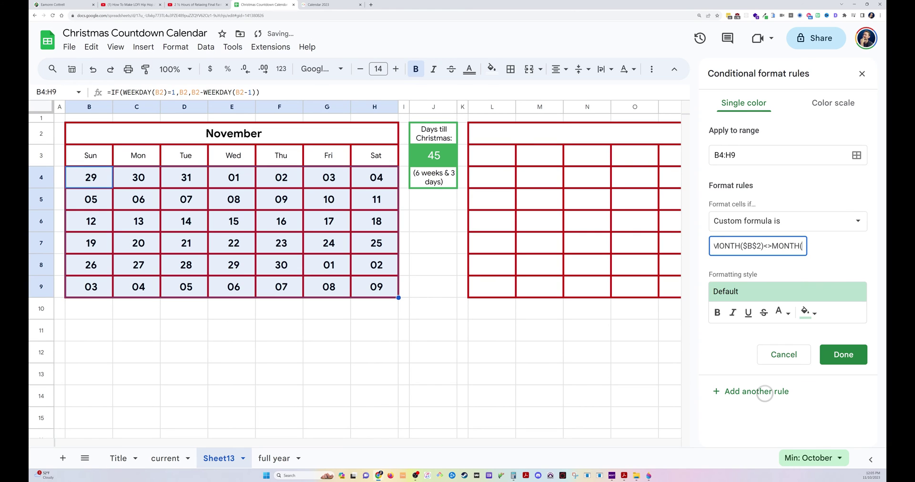
type("B4)")
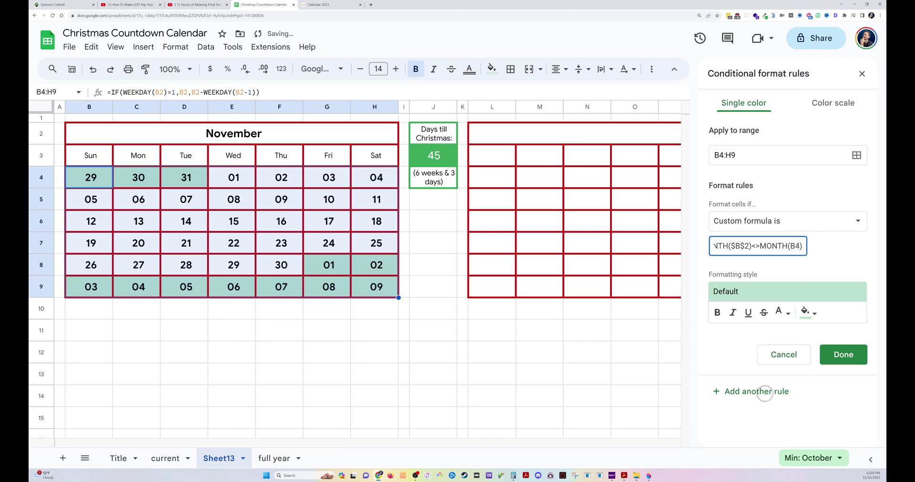
- Style the out-of-month dates with a light grey fill and grey text, and save the rule
left_click(808, 312)
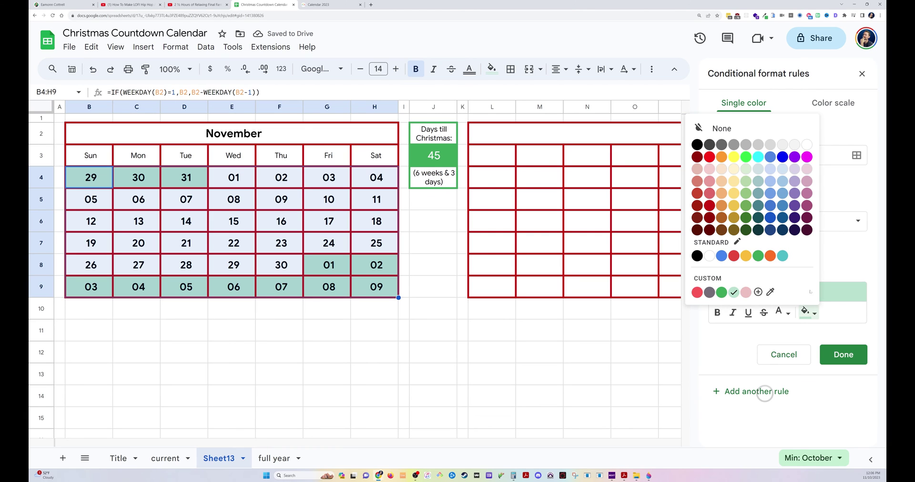
left_click(794, 144)
left_click(782, 312)
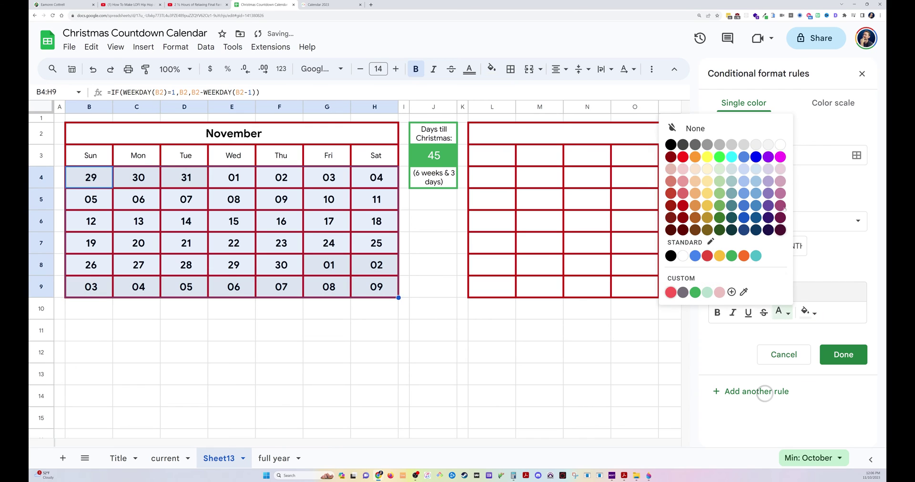
left_click(756, 144)
left_click(782, 313)
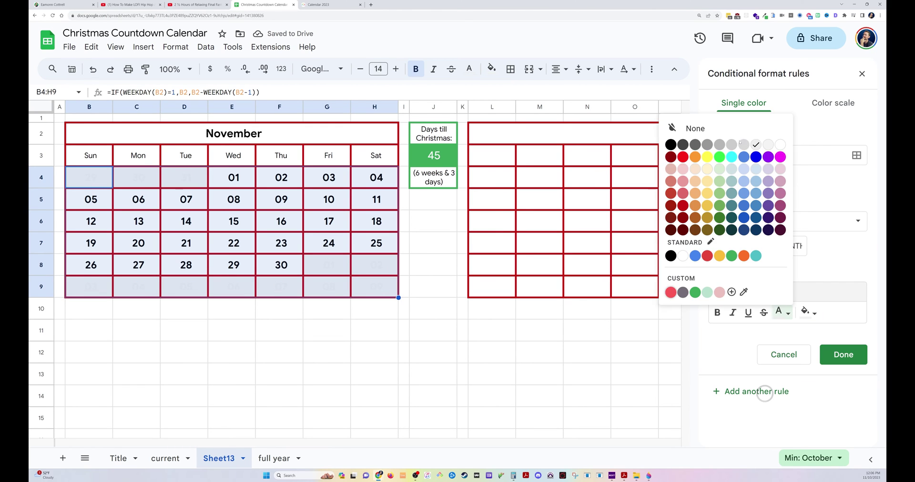
left_click(744, 145)
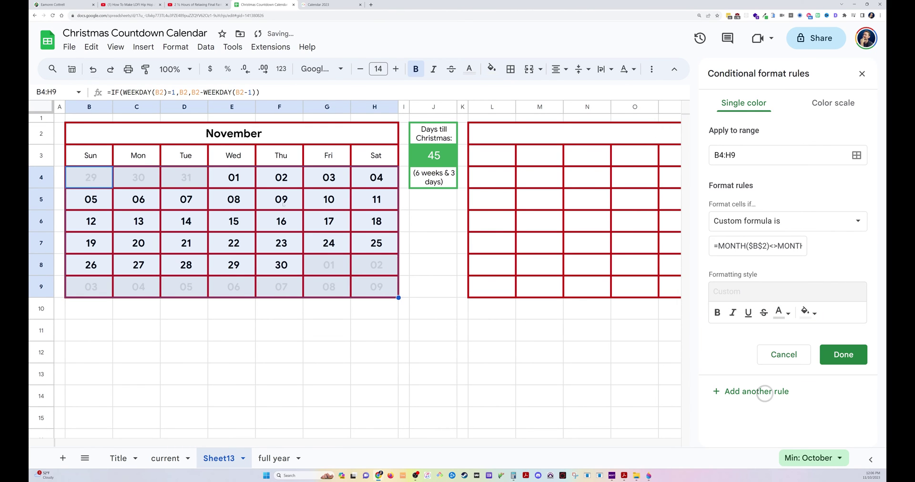
left_click(327, 264)
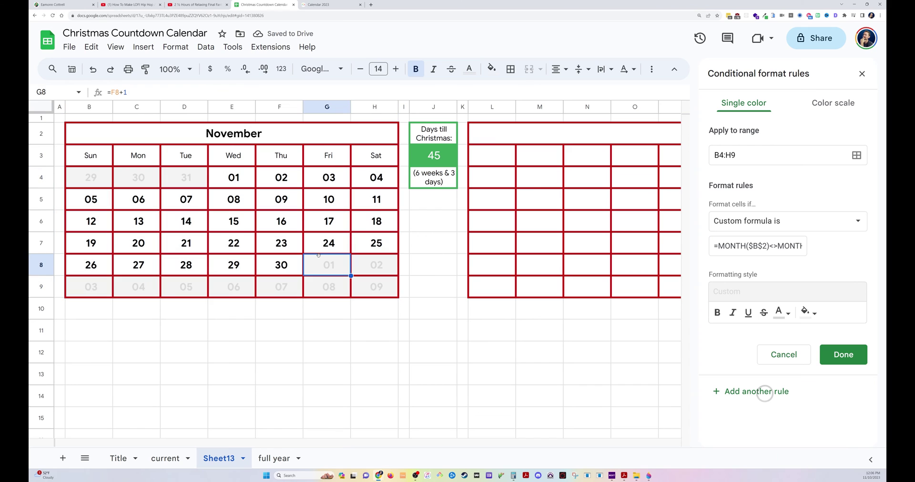
left_click(844, 354)
- Edit the out-of-month rule to use a white fill with very light grey text, and save it
left_click(767, 103)
left_click(810, 312)
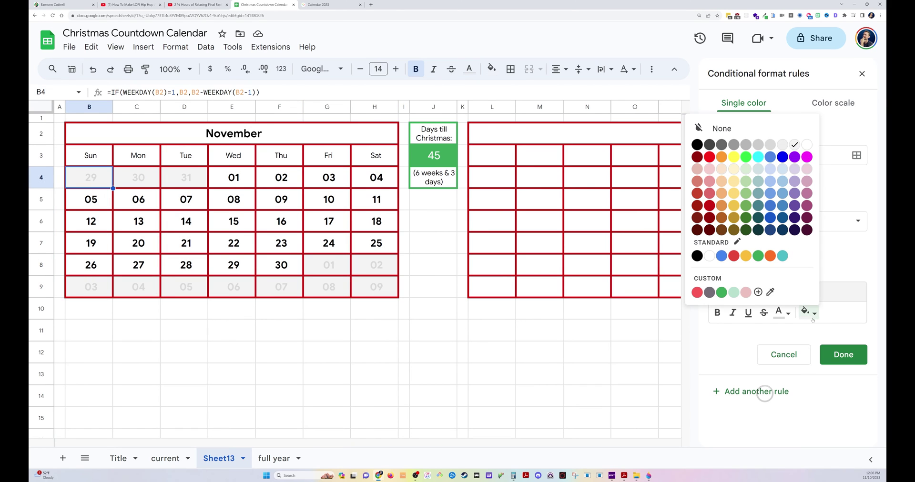
left_click(807, 144)
left_click(781, 312)
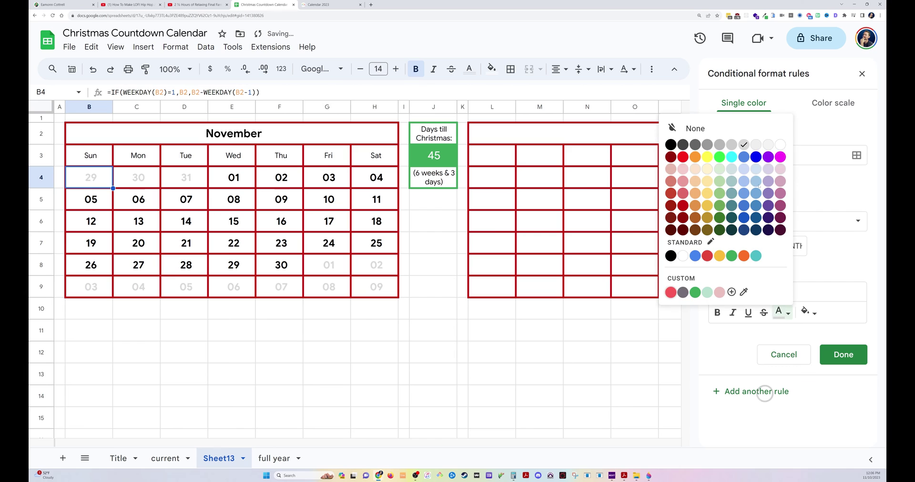
left_click(762, 145)
left_click(328, 225)
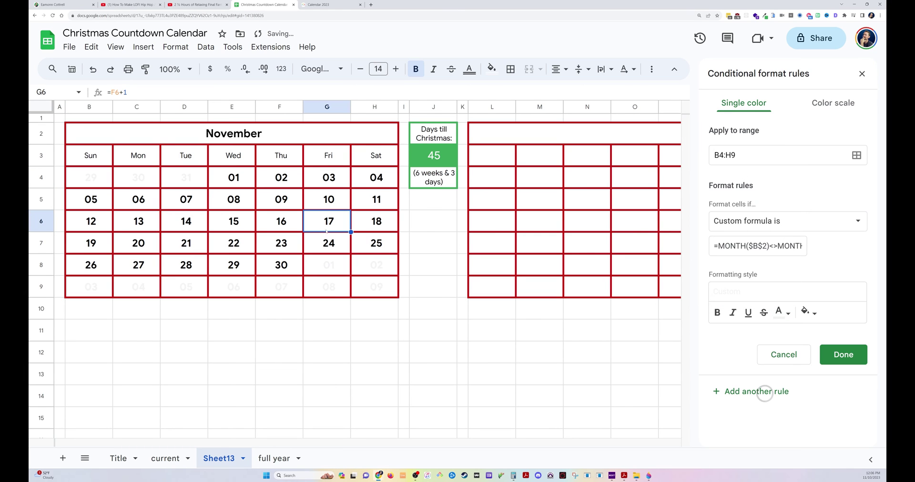
left_click(843, 354)
- Add another conditional formatting rule on B4:H9 for dates before today
left_click_drag(91, 177, 358, 287)
left_click(797, 148)
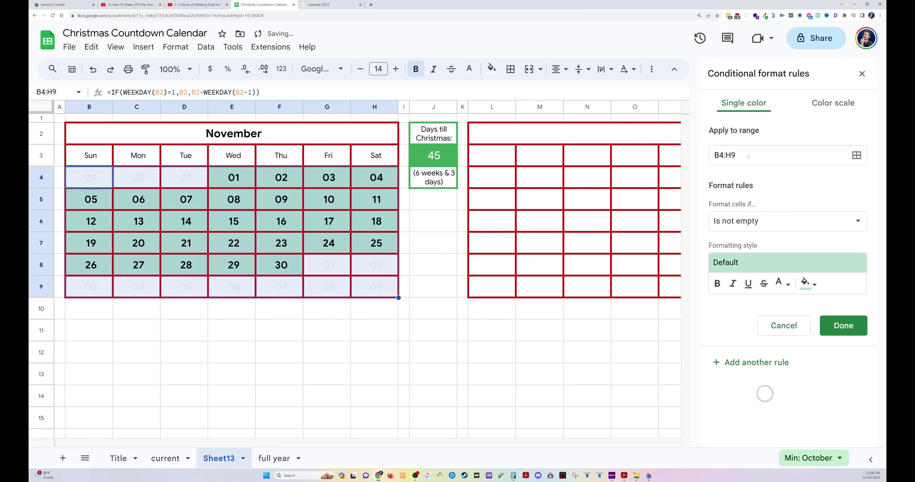
left_click(771, 222)
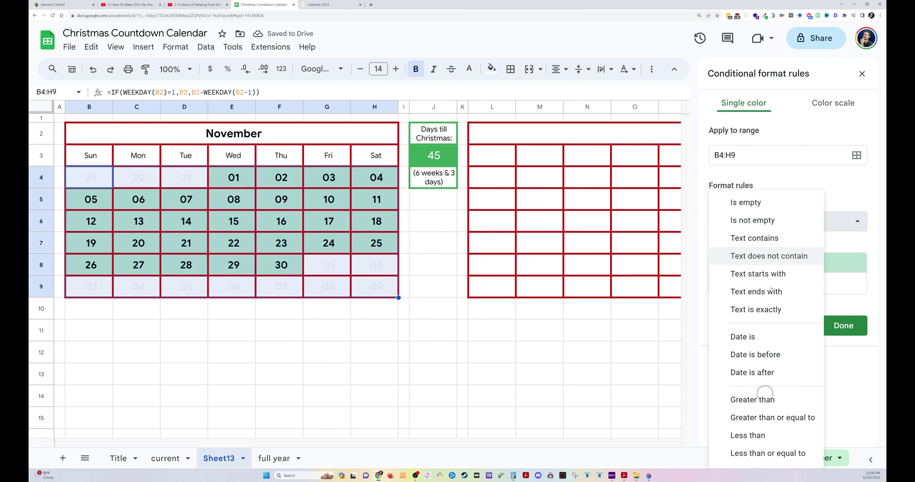
scroll(761, 253, "down", 2)
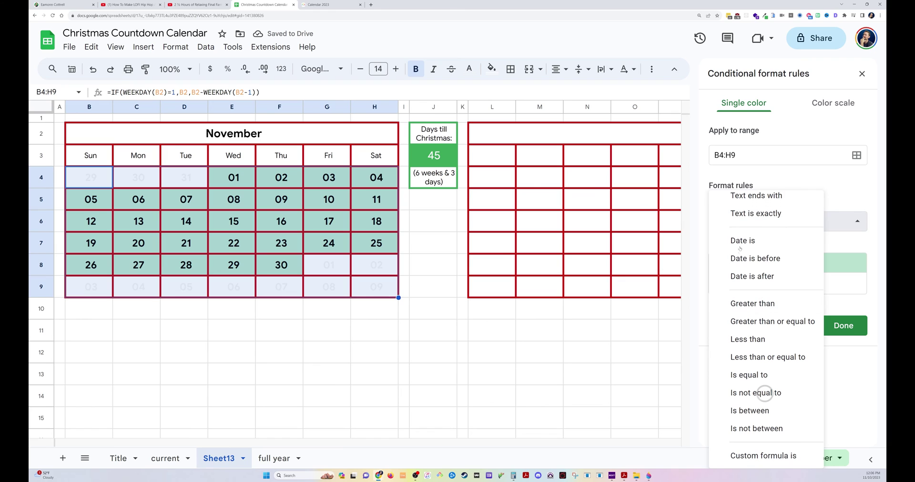
left_click(764, 259)
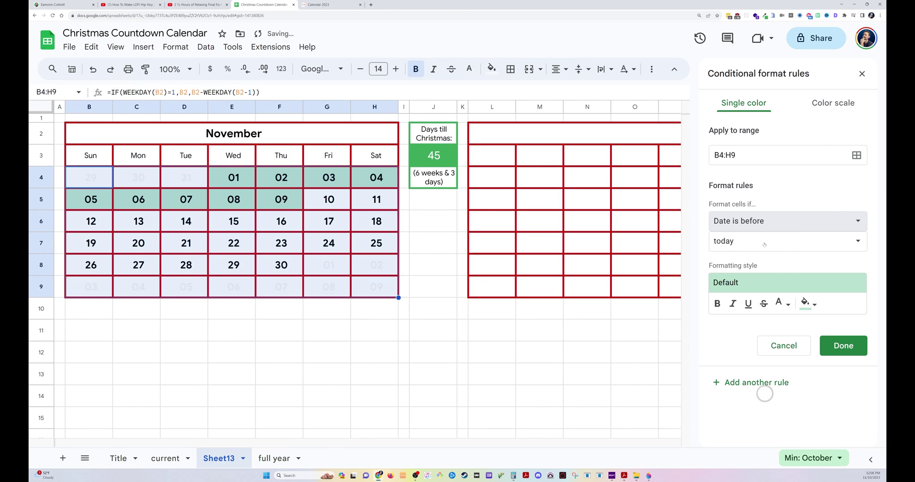
- Style the past dates with strikethrough and custom green text, keeping the default light green fill, and save the rule
left_click(764, 304)
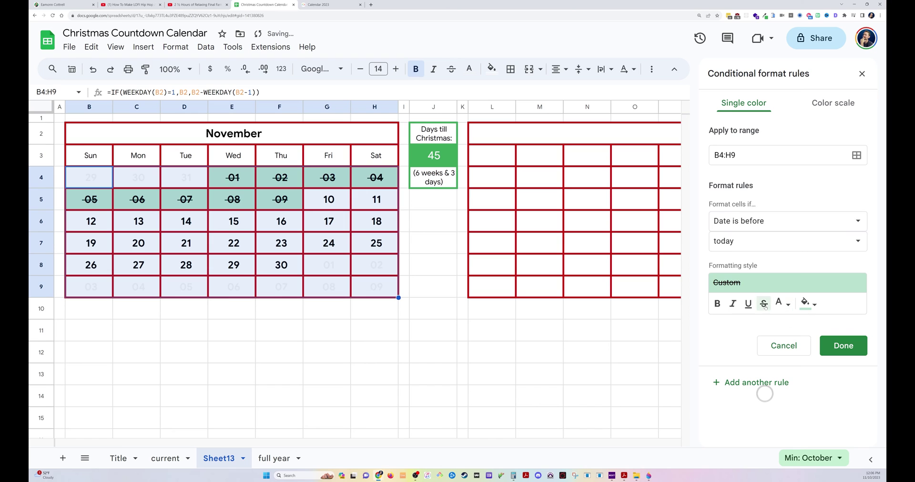
left_click(779, 304)
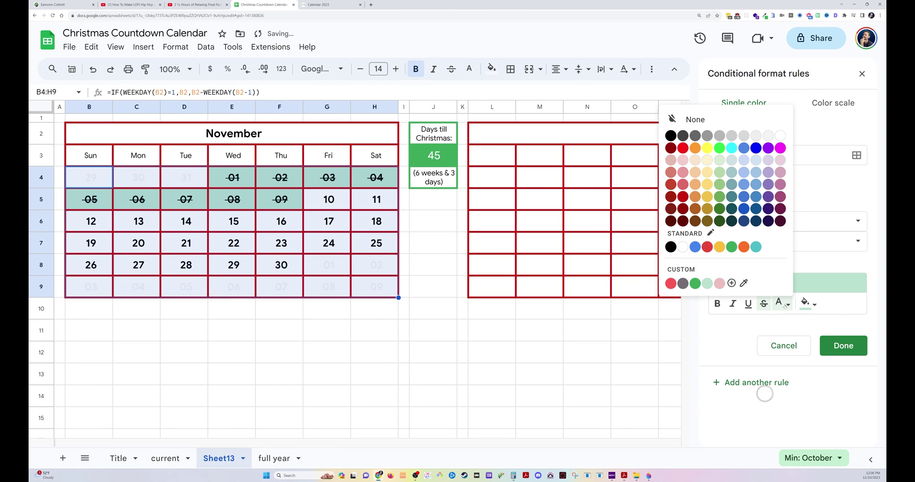
left_click(779, 303)
left_click(782, 303)
left_click(782, 303)
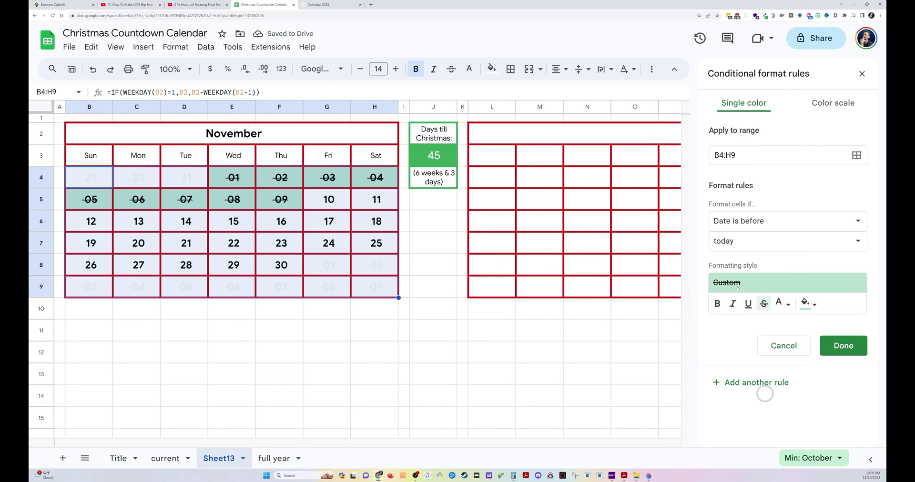
left_click(786, 303)
left_click(695, 283)
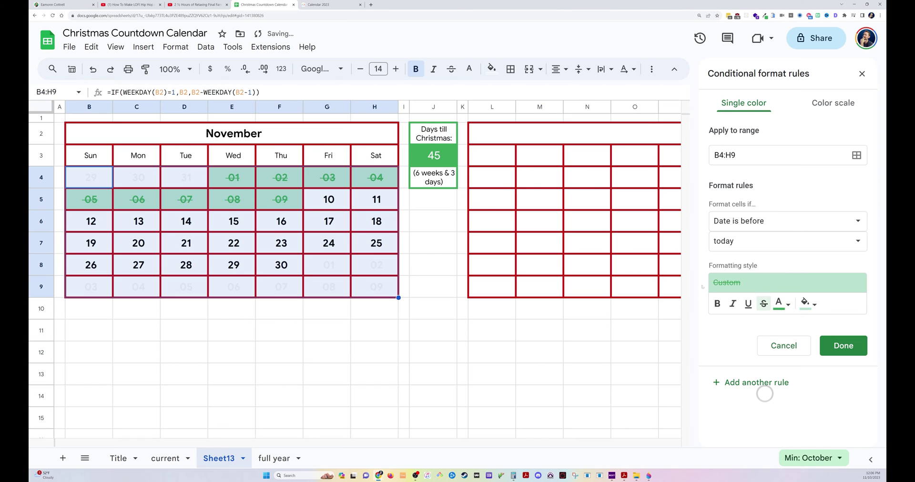
left_click(845, 346)
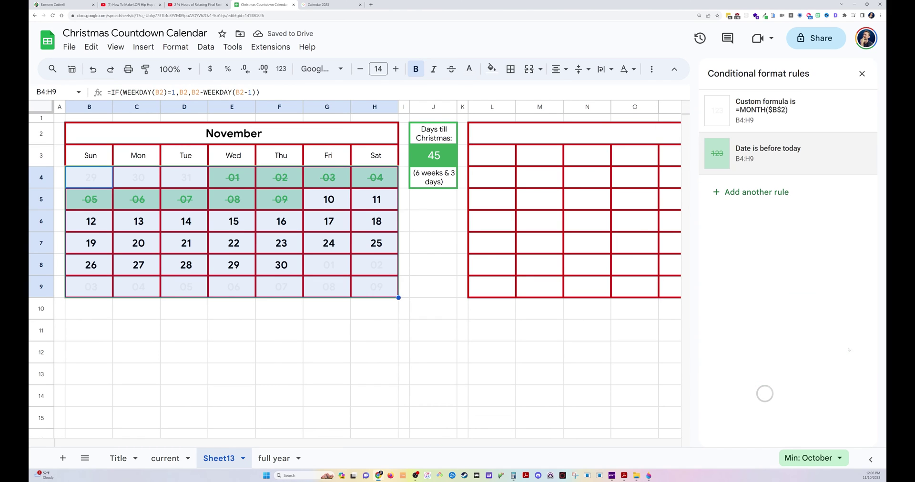
left_click(539, 331)
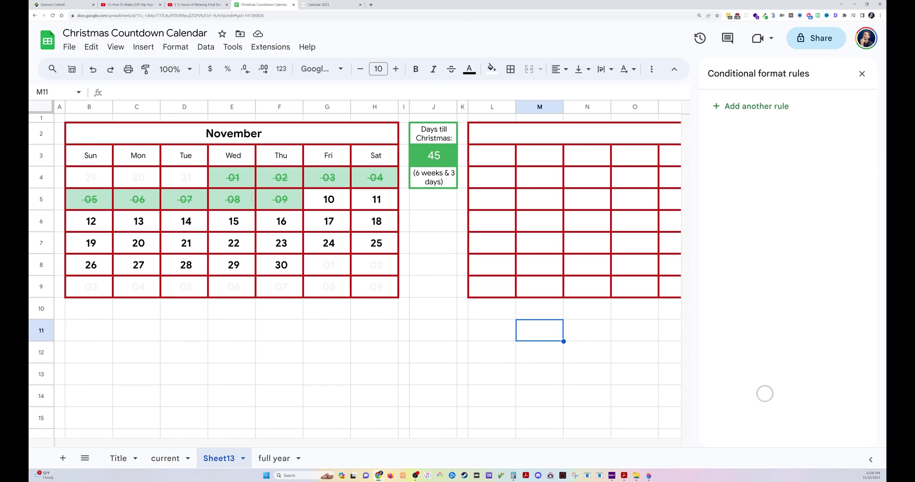
- Add another conditional formatting rule on B4:H9 that applies when the date is today
left_click(340, 206)
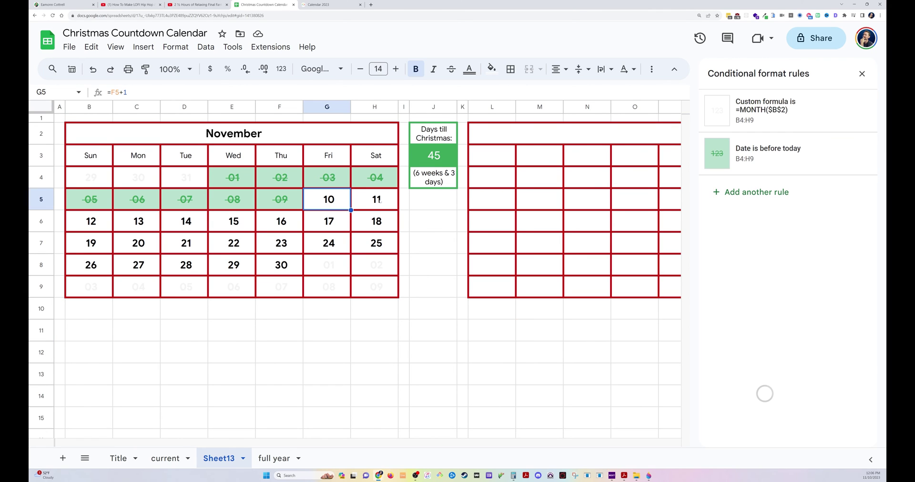
left_click(757, 192)
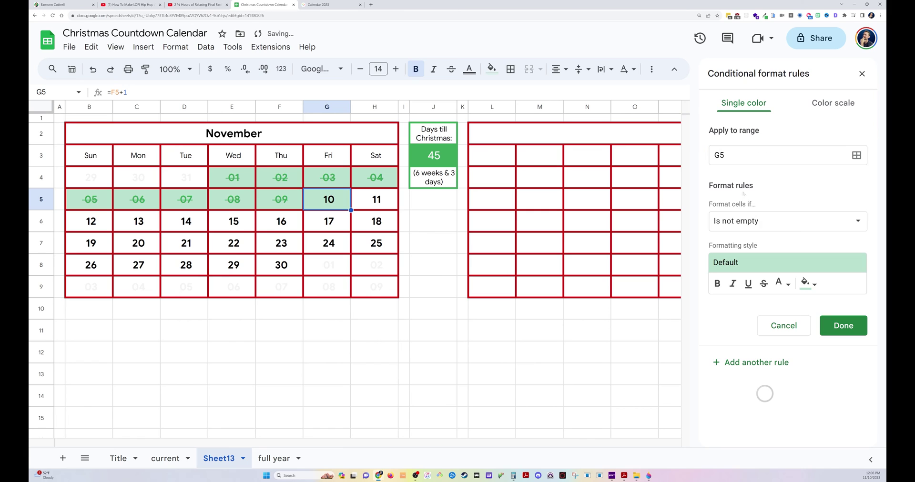
left_click(857, 155)
left_click_drag(90, 177, 376, 289)
left_click(524, 290)
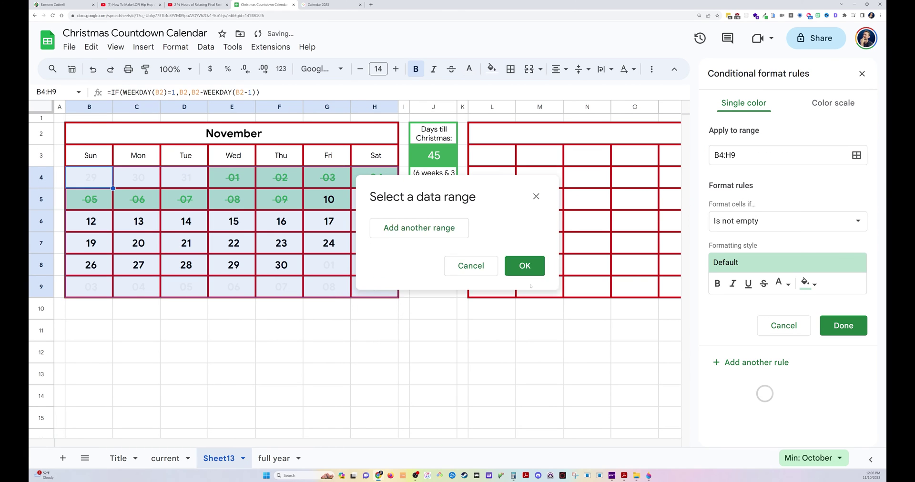
left_click(776, 221)
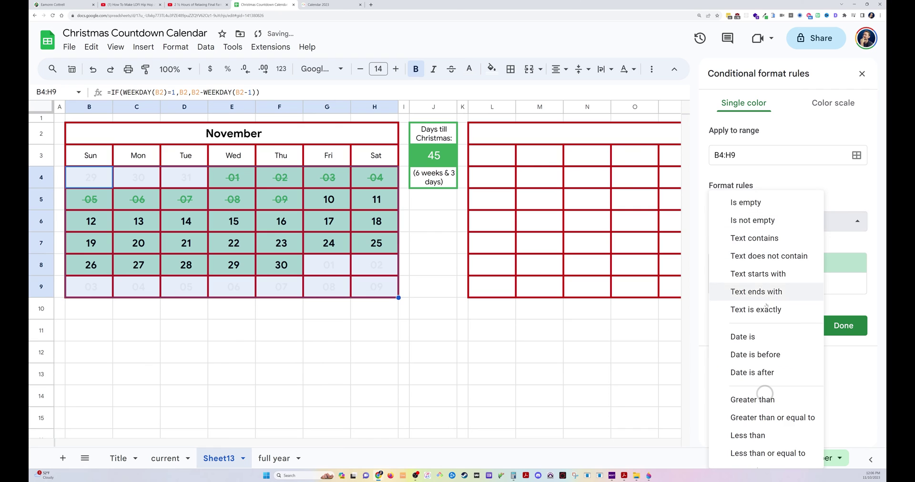
left_click(768, 336)
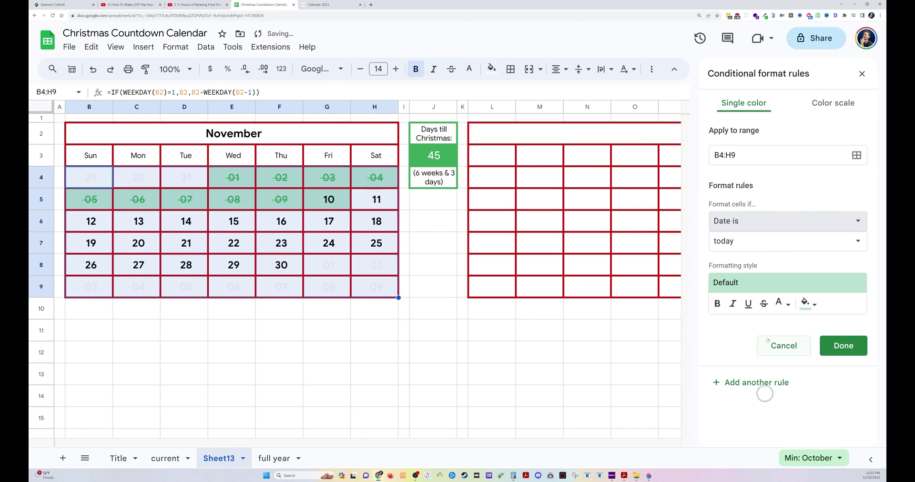
- Style today's date with the custom green fill and white text
left_click(808, 304)
left_click(782, 282)
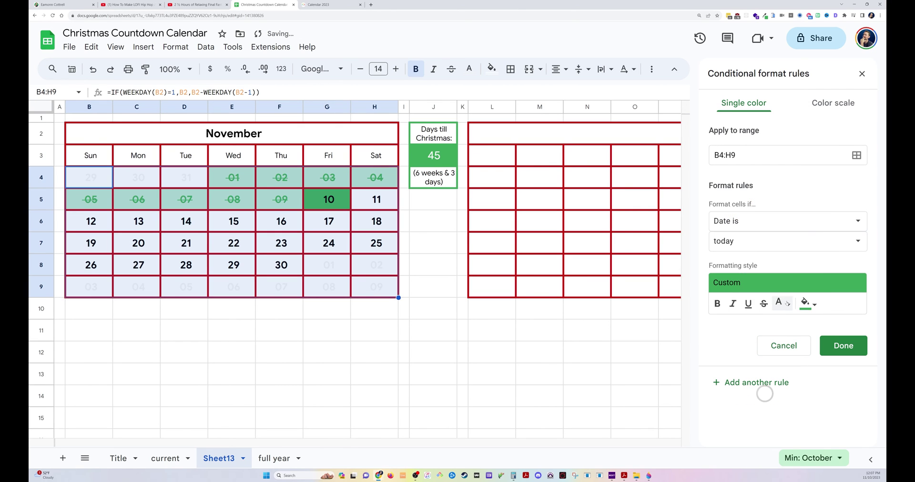
left_click(787, 304)
left_click(777, 215)
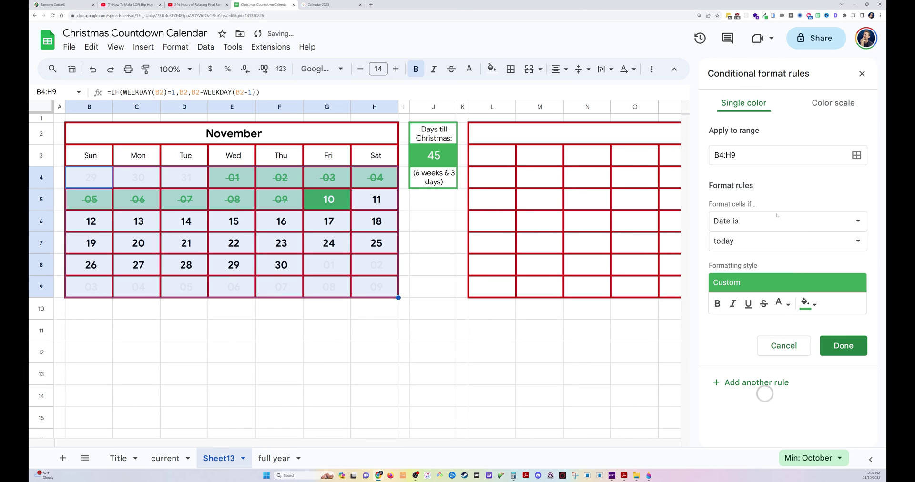
- Save the rule for today's date and close the conditional formatting rules
left_click(837, 343)
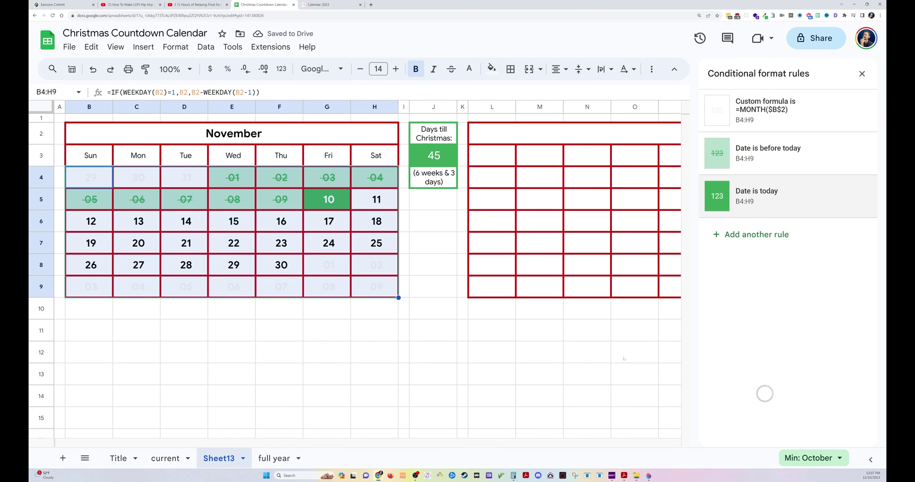
left_click(861, 73)
left_click(404, 265)
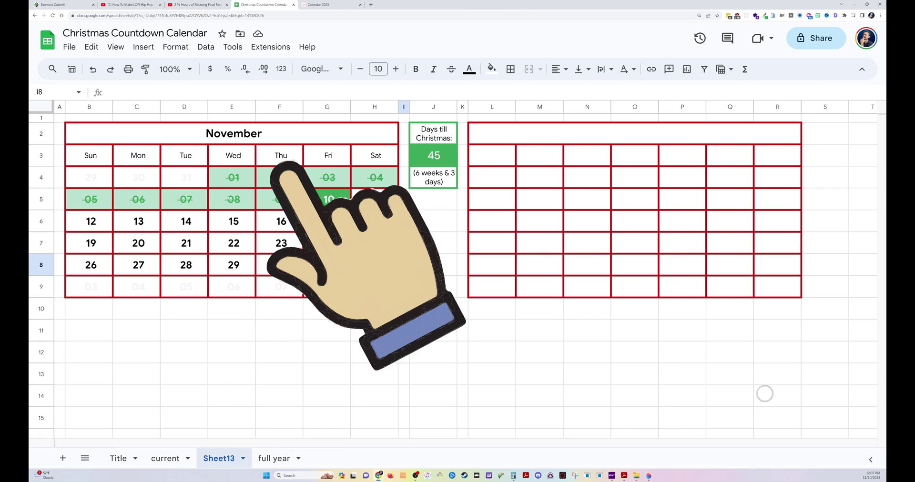
- Enter =DATE(YEAR(TODAY()),12,1) in the merged header L2:R2 of the second month grid
left_click(513, 132)
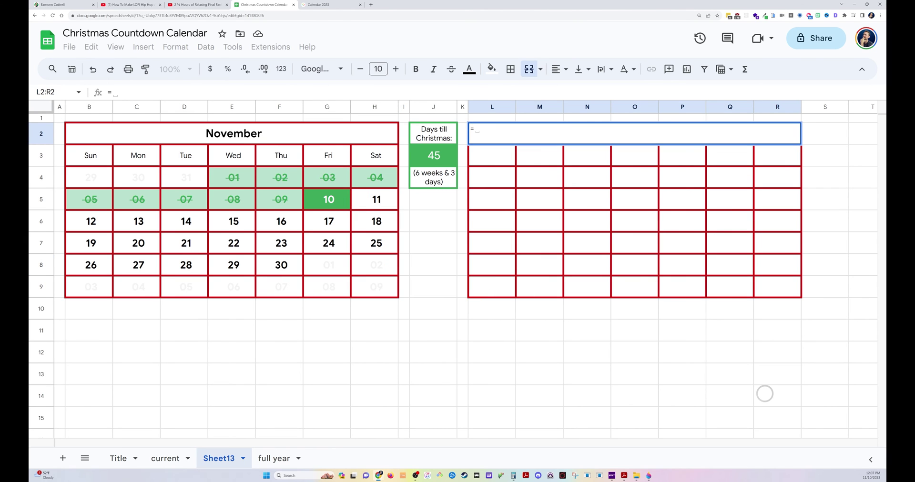
type("=date")
key("Tab")
type("year")
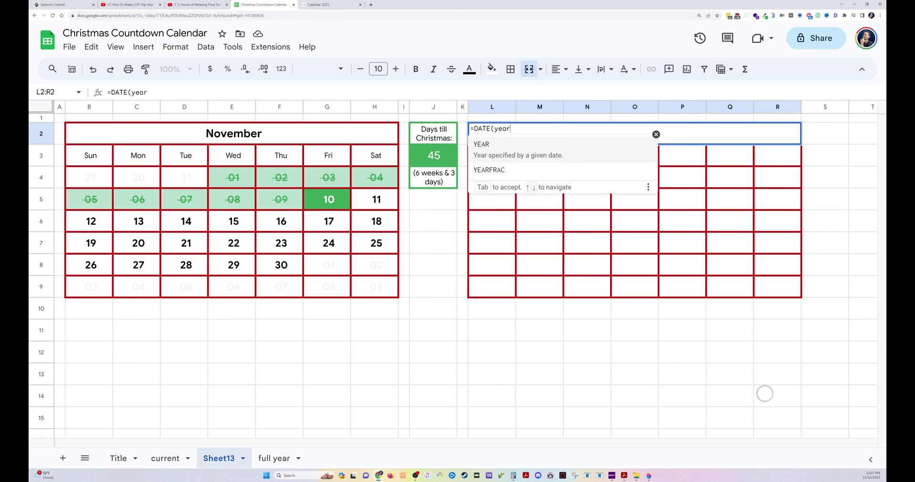
key("Tab")
type("today")
key("Tab")
type(")")
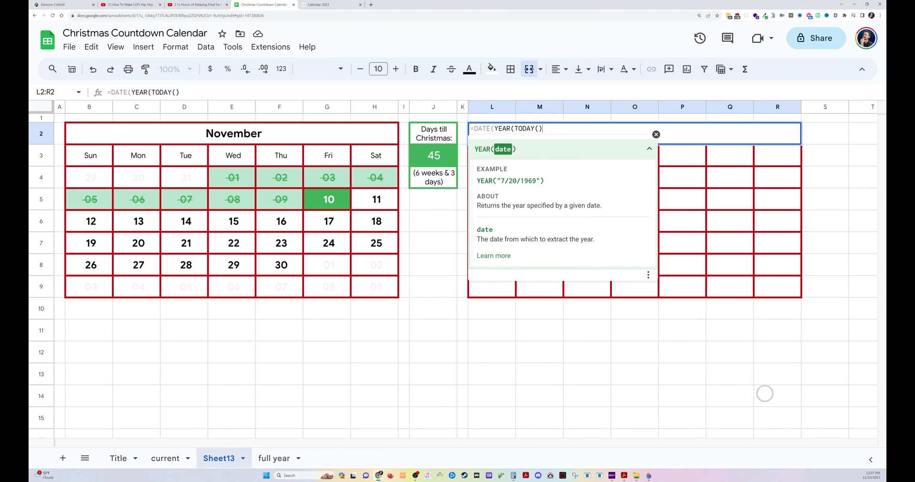
type(",12,25")
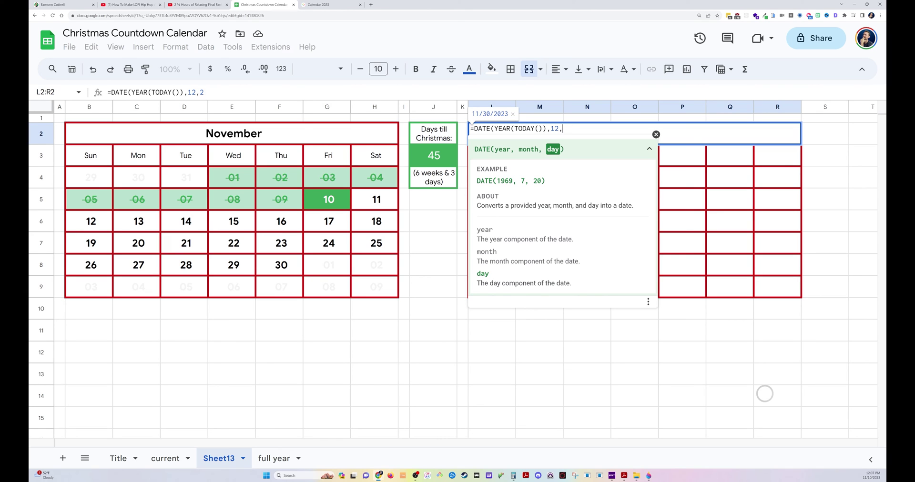
key("BackSpace")
type("1)")
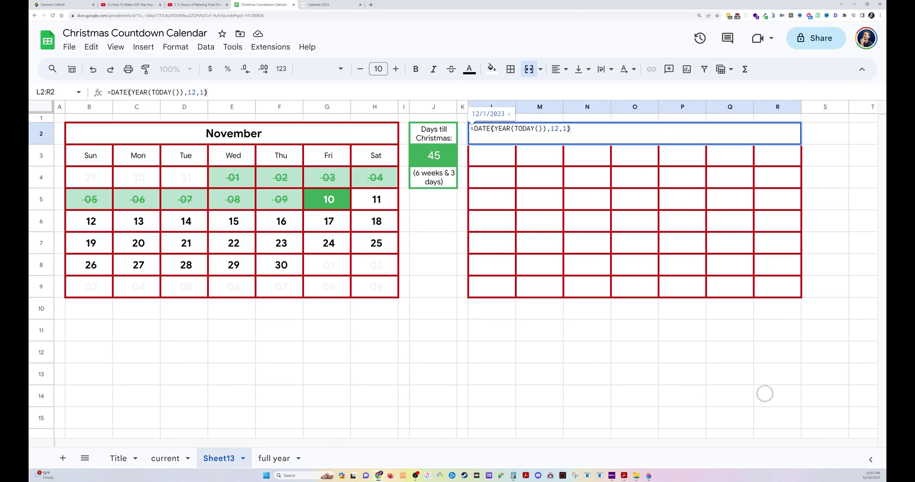
key("Return")
- Copy the November calendar's formatting onto the second month grid and remove the conditional formatting copied with it
left_click(513, 134)
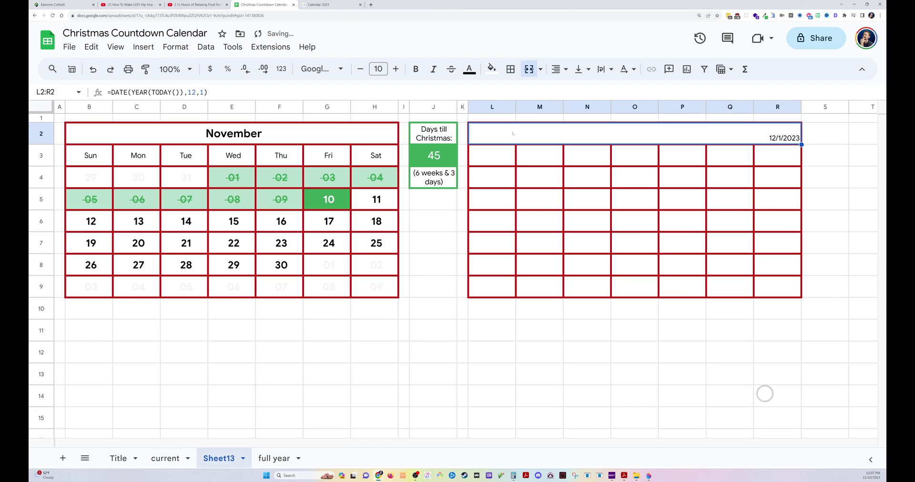
left_click_drag(206, 141, 377, 287)
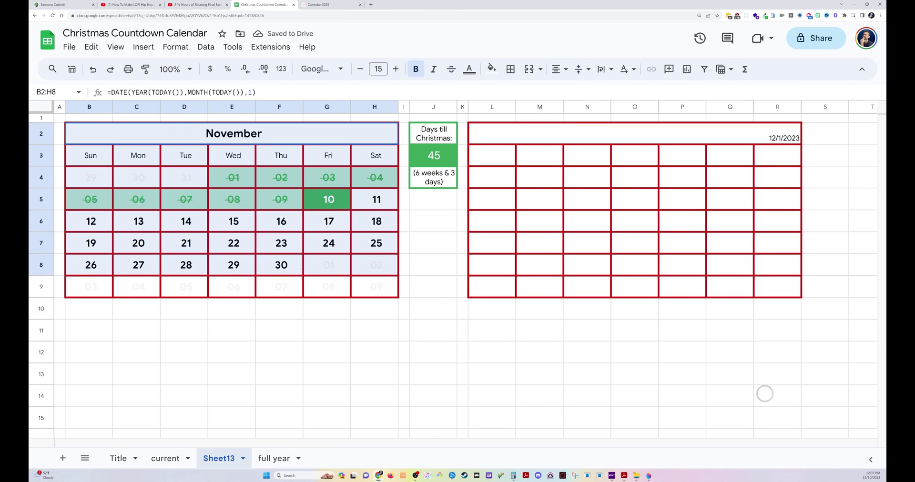
left_click(504, 144)
key("ctrl+alt+v")
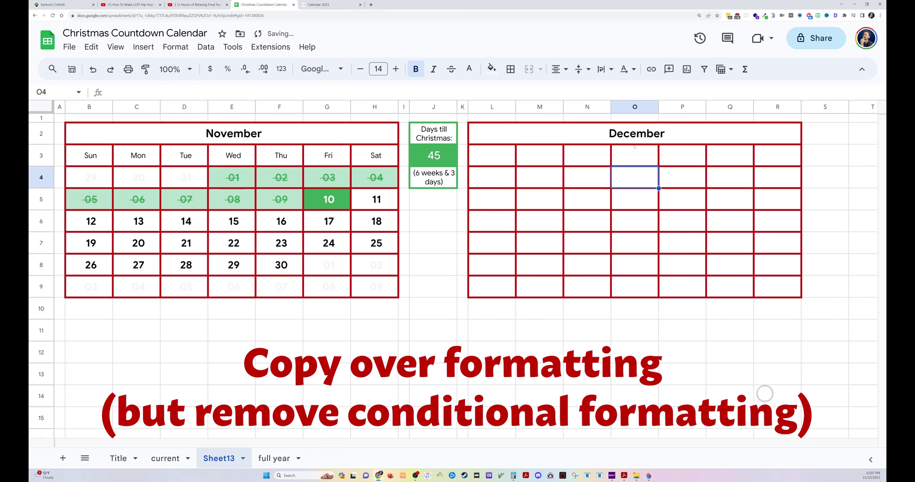
left_click(763, 111)
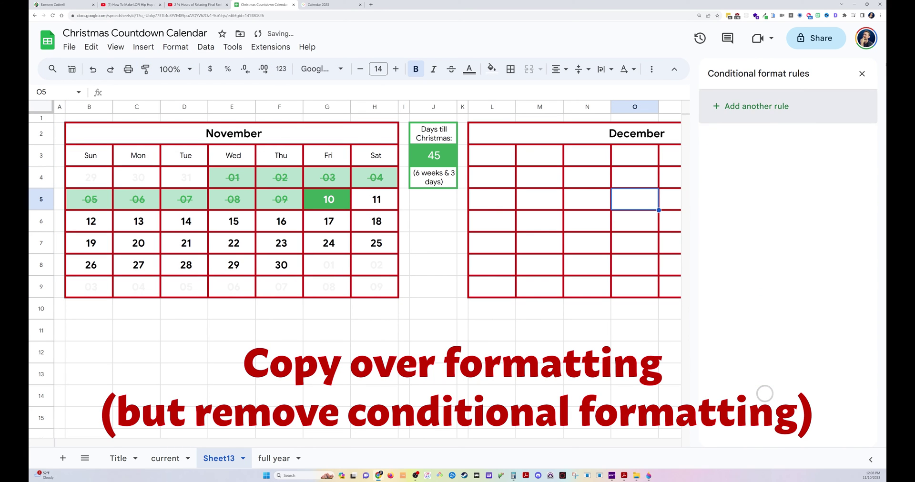
left_click(861, 73)
- Copy the weekday header formulas from B3:H3 to L3:R3
left_click(492, 156)
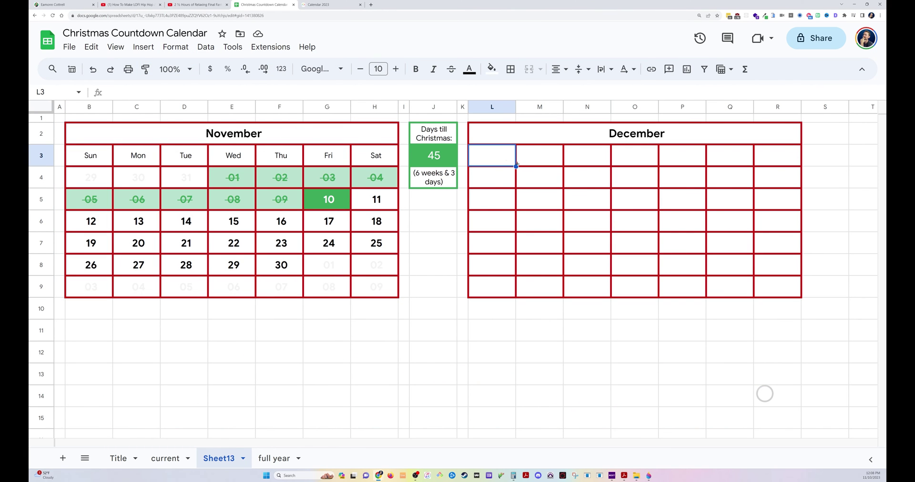
left_click(97, 159)
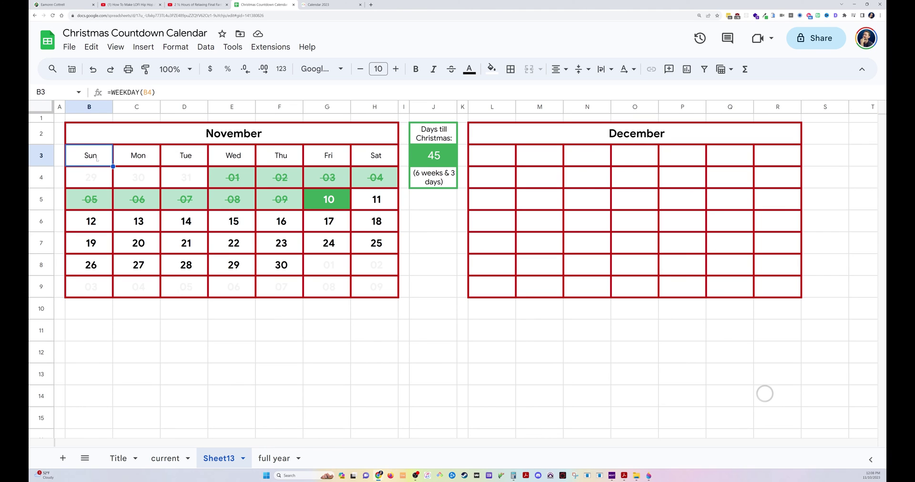
left_click_drag(109, 155, 374, 155)
key("ctrl+c")
left_click(491, 157)
key("ctrl+v")
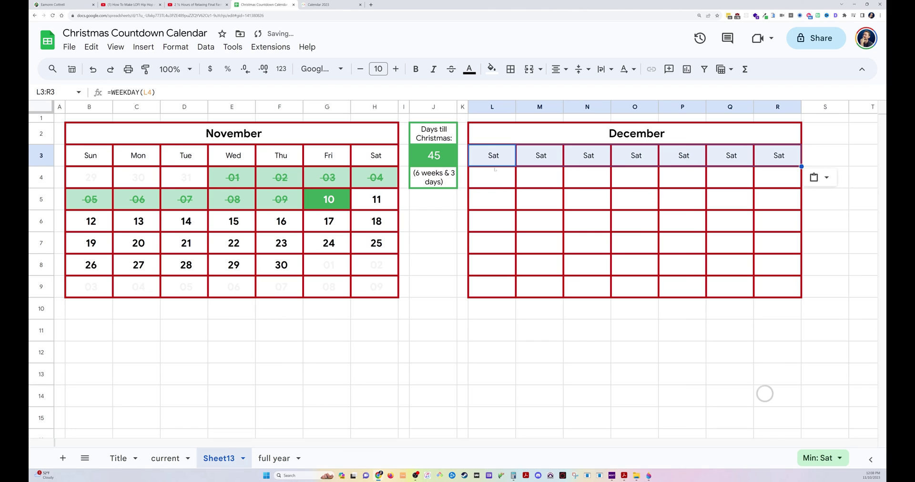
- Copy the B4 formula into L4 and change its references to give =IF(WEEKDAY(L2)=1,L2,L2-WEEKDAY(L2-1))
left_click(91, 177)
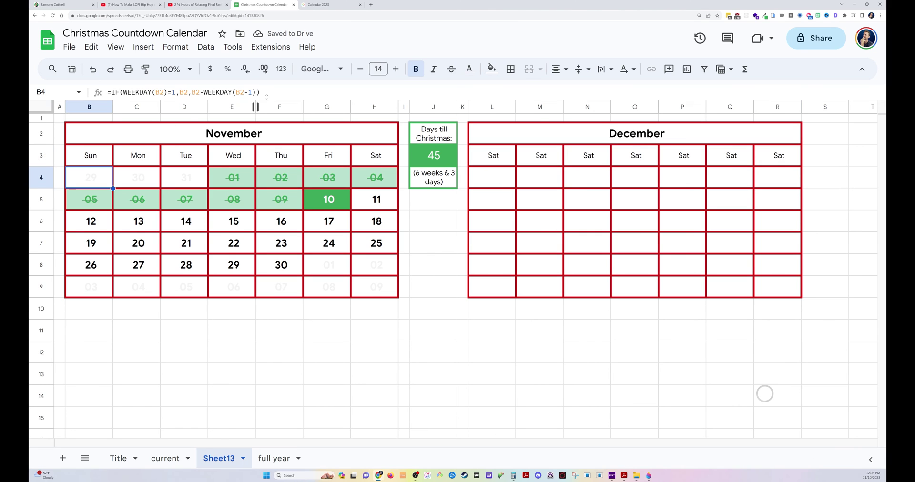
left_click_drag(260, 92, 108, 92)
key("ctrl+c")
left_click(500, 177)
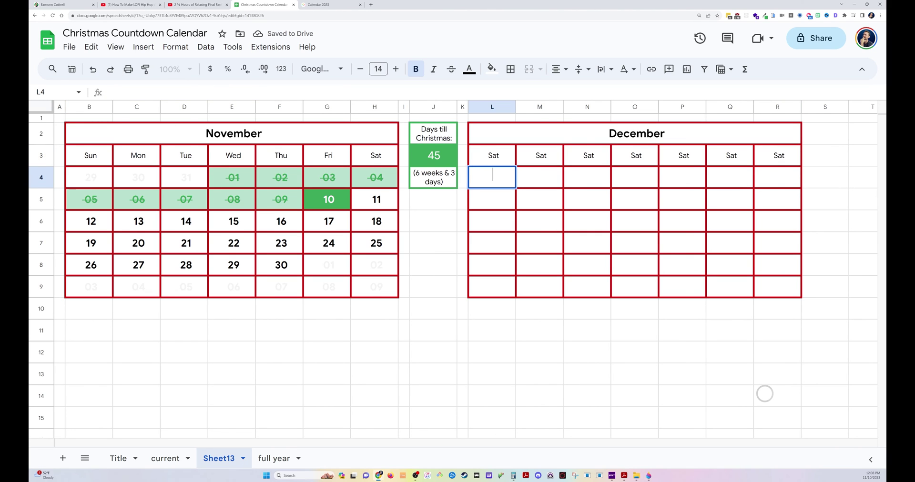
key("ctrl+v")
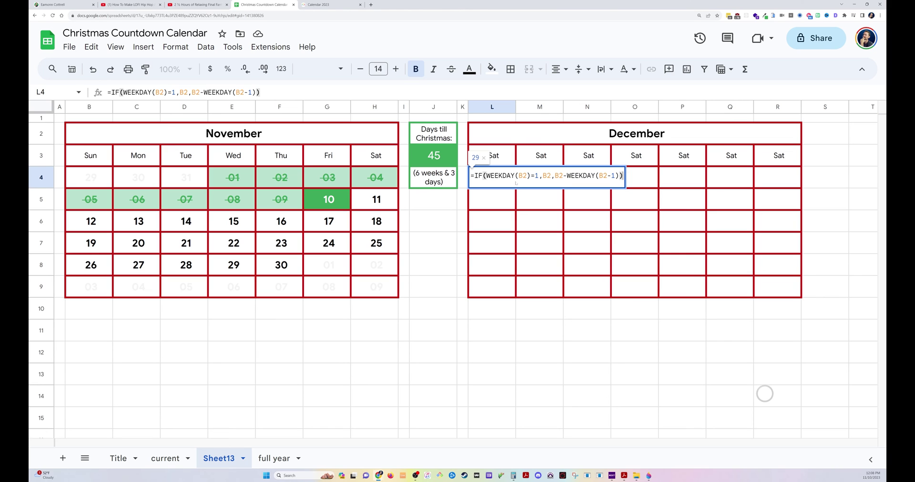
left_click(519, 175)
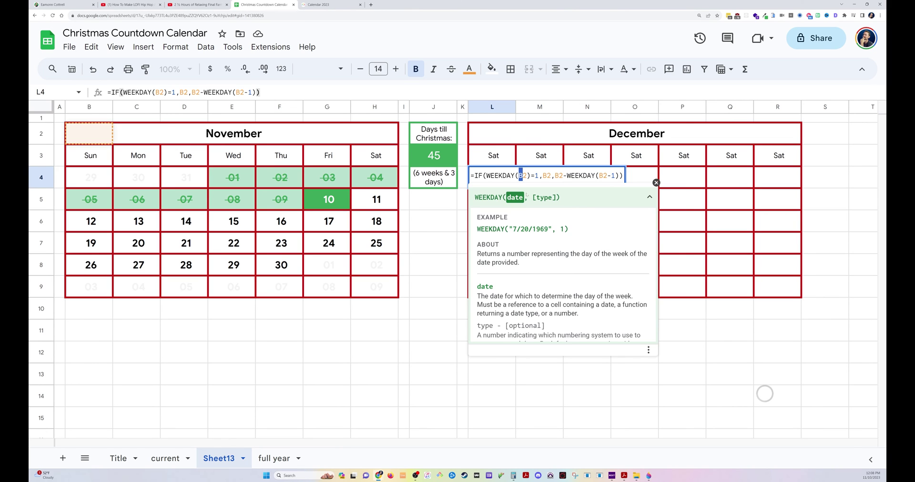
type("L")
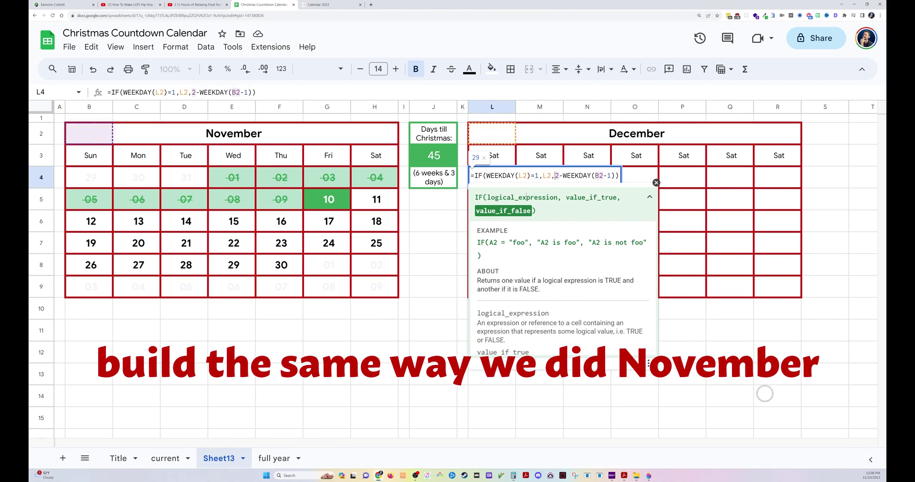
- Enter =L4+1 in M4 and extend the dates across December's first week to R4
key("Tab")
type("=L5")
key("BackSpace")
type("4+1")
key("Return")
- Enter =R4+1 in L5 and fill the remaining December dates through R9
left_click(491, 199)
type("=R4+1")
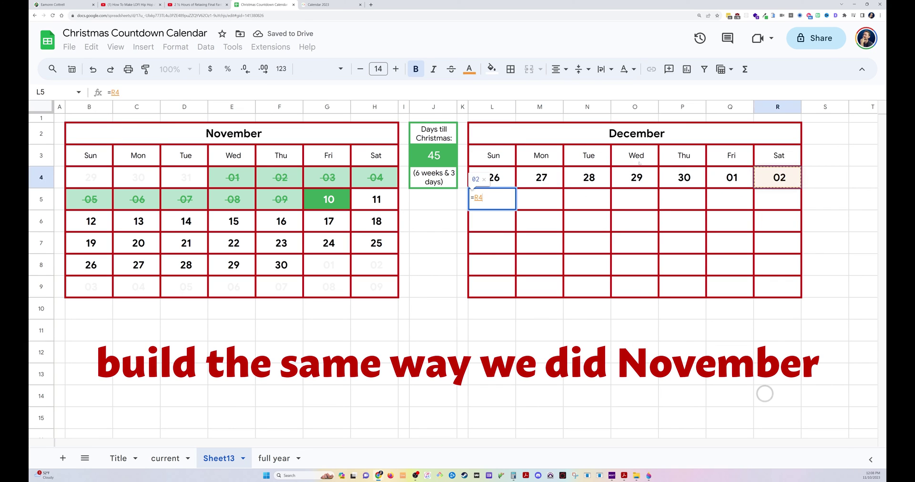
key("Return")
left_click_drag(491, 199, 778, 286)
key("ctrl+v")
- Add a conditional formatting rule on L4:R9 with the custom formula =MONTH($L$2)<>MONTH(L4) that fades out-of-month dates
left_click_drag(494, 178, 780, 286)
left_click(176, 47)
left_click(205, 240)
left_click(787, 221)
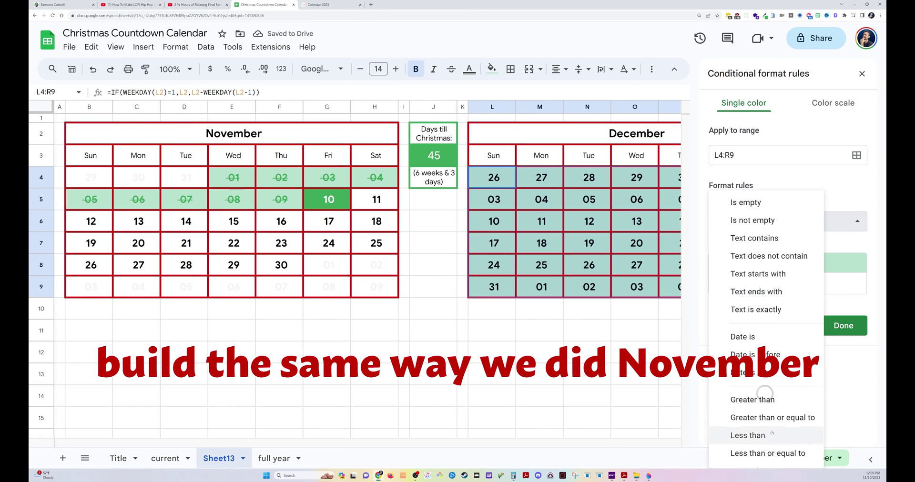
left_click(757, 246)
type("=MONTH($L$4)<>MONTH(L4)")
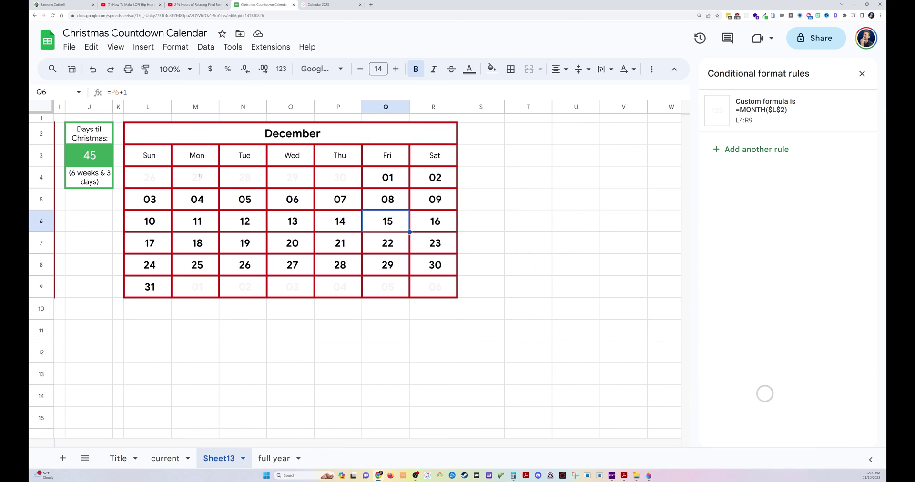
- Add a second rule on L4:R9 for dates equal to the exact date =DATE(YEAR(TODAY()),12,25)
left_click(757, 149)
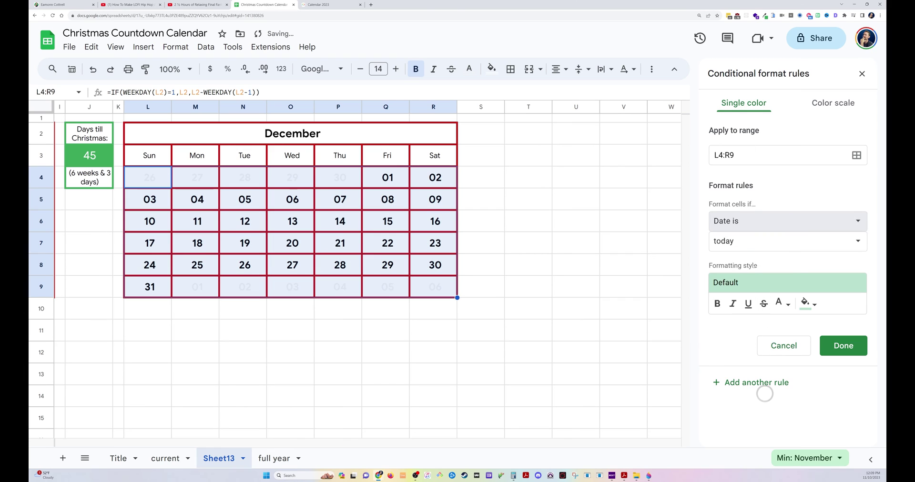
left_click(786, 242)
left_click(753, 366)
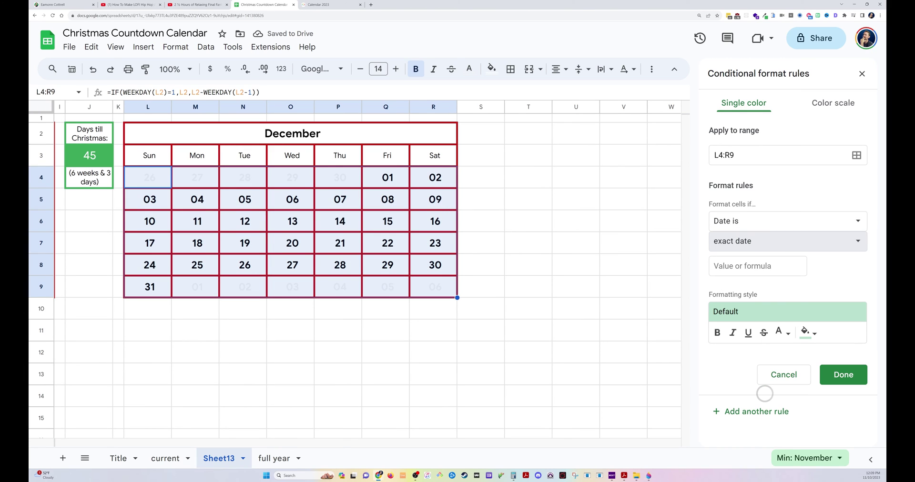
left_click(749, 266)
key("ctrl+v")
type(")")
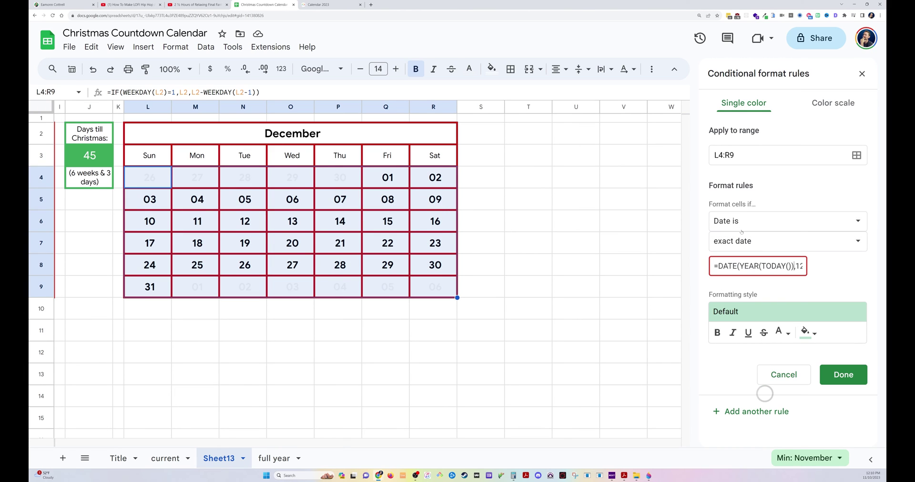
- Style the Christmas Day rule with dark red fill and white text, and save it
left_click(810, 331)
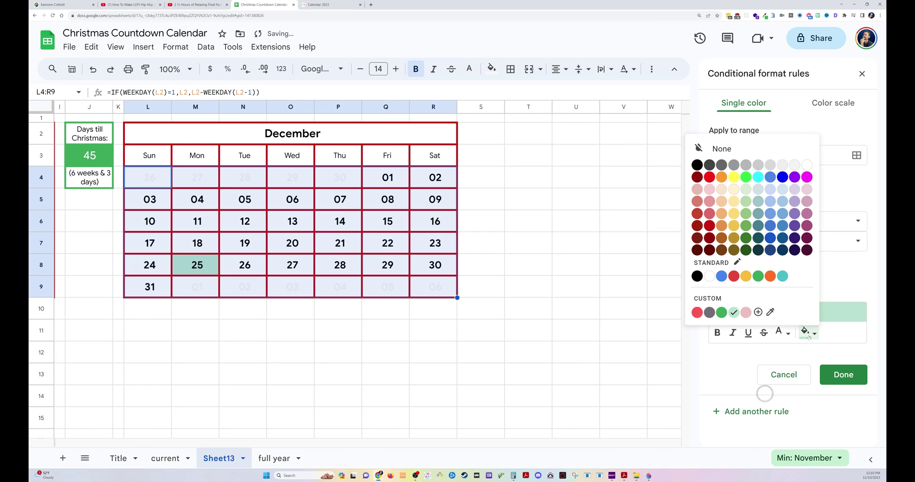
left_click(812, 330)
left_click(812, 330)
left_click(696, 226)
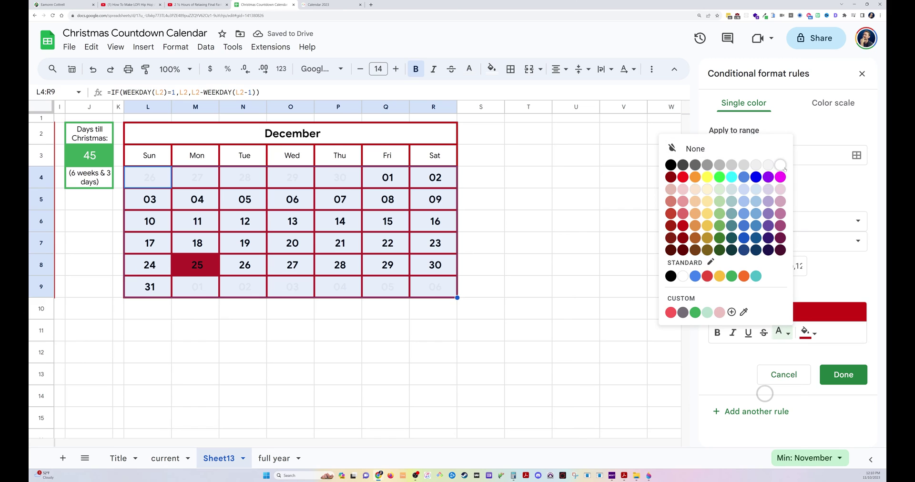
left_click(843, 374)
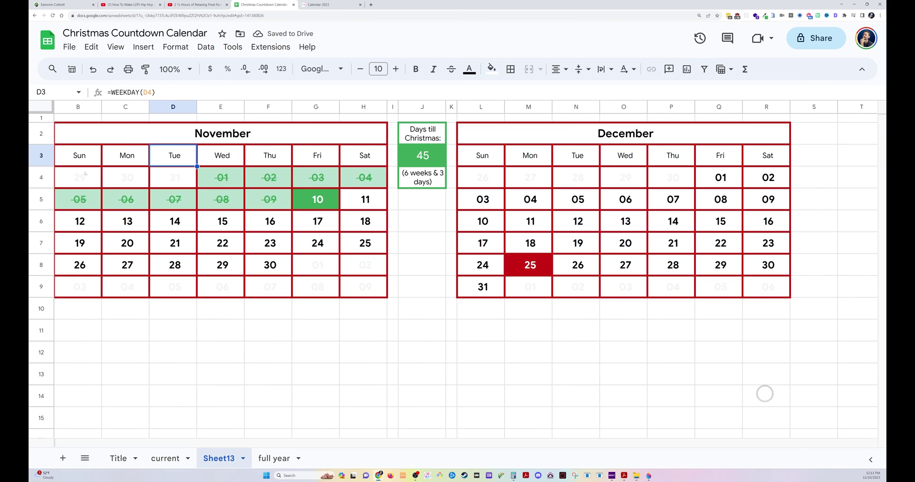
- Add another conditional formatting rule on B4:H9 for dates equal to the exact date =DATE(YEAR(TODAY()),12,25)
left_click_drag(79, 177, 365, 287)
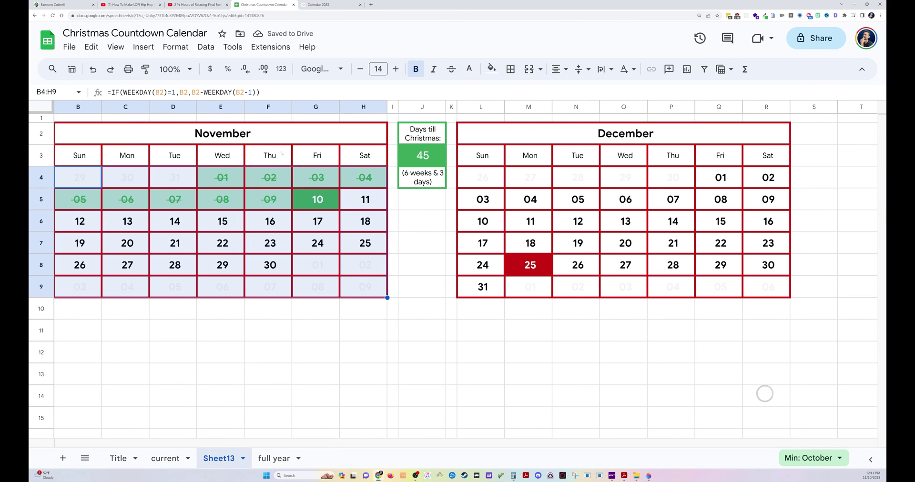
scroll(312, 158, "left", 1)
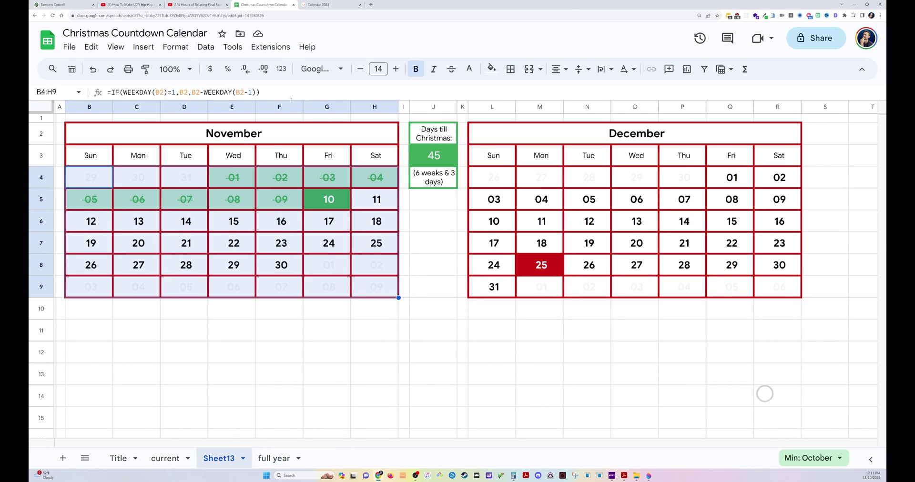
left_click(205, 47)
mouse_move(176, 47)
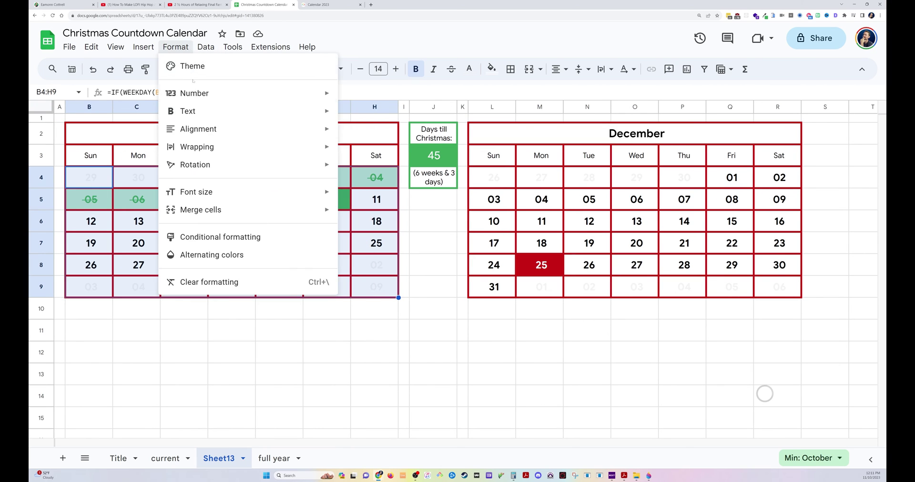
left_click(245, 237)
left_click(751, 237)
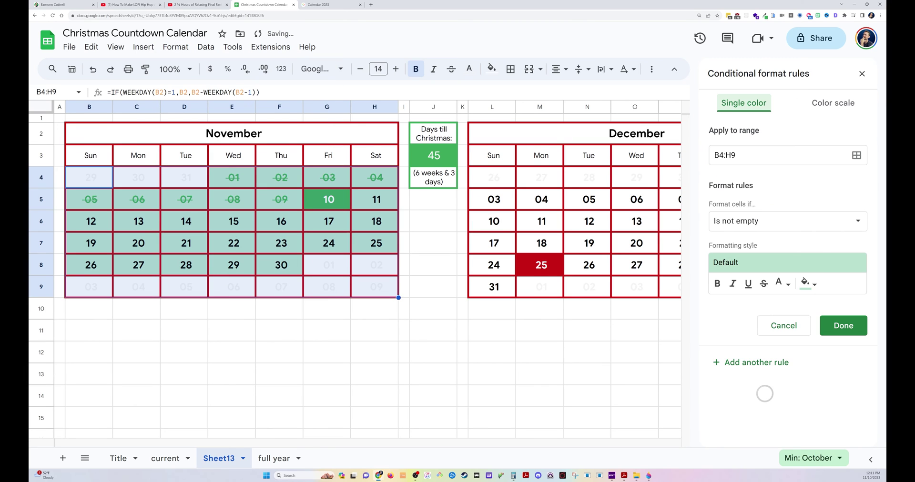
left_click(781, 221)
left_click(742, 336)
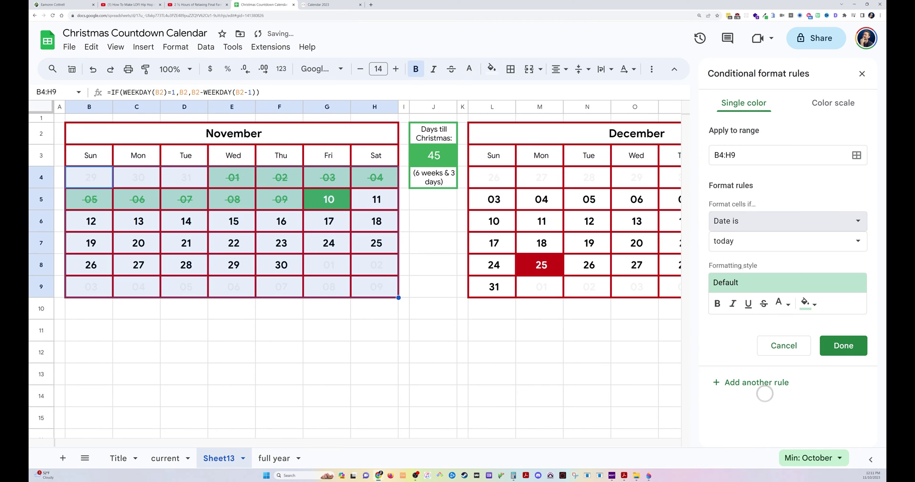
left_click(787, 242)
left_click(747, 366)
key("ctrl+v")
type("25)")
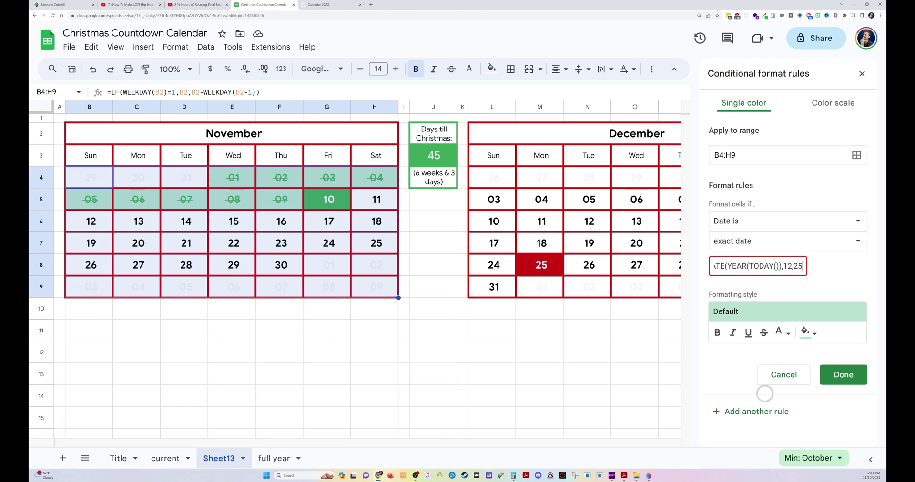
- Style the Christmas Day rule on B4:H9 with a #cc0000 fill and white text, save it, and close the rules
left_click(809, 332)
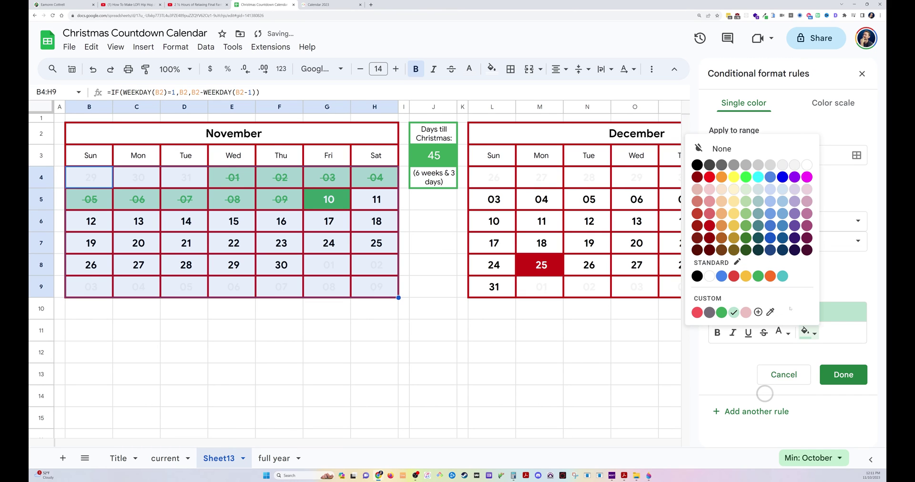
left_click(759, 312)
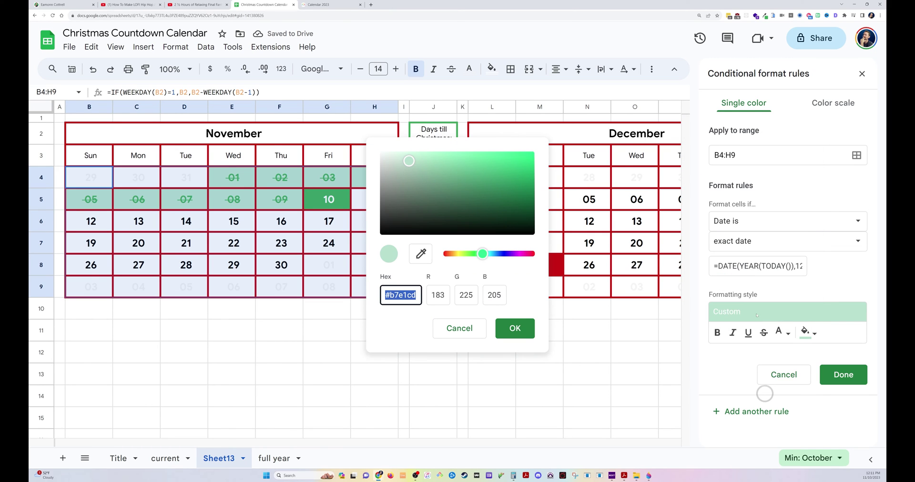
type("cc0000")
key("Return")
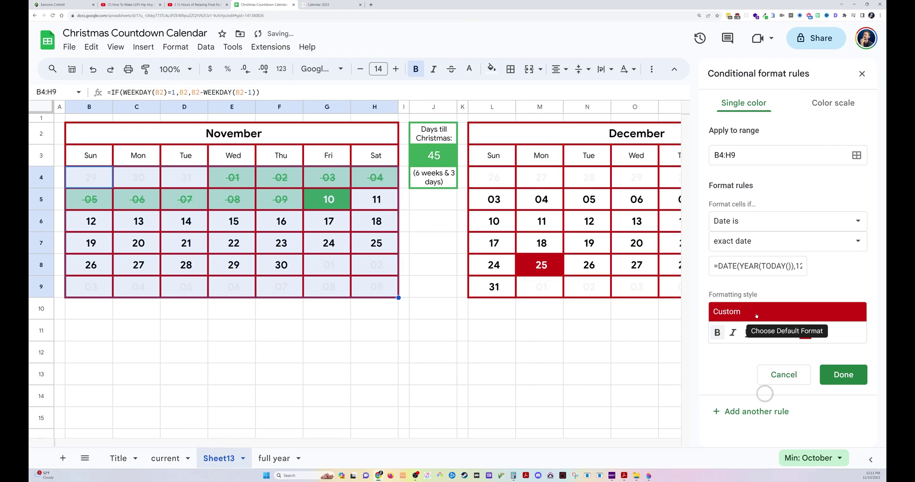
left_click(843, 375)
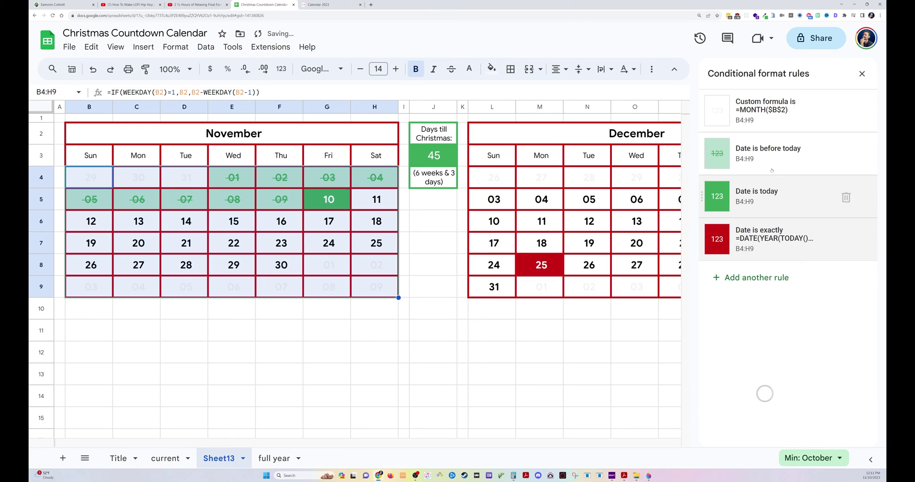
left_click(861, 73)
left_click(327, 330)
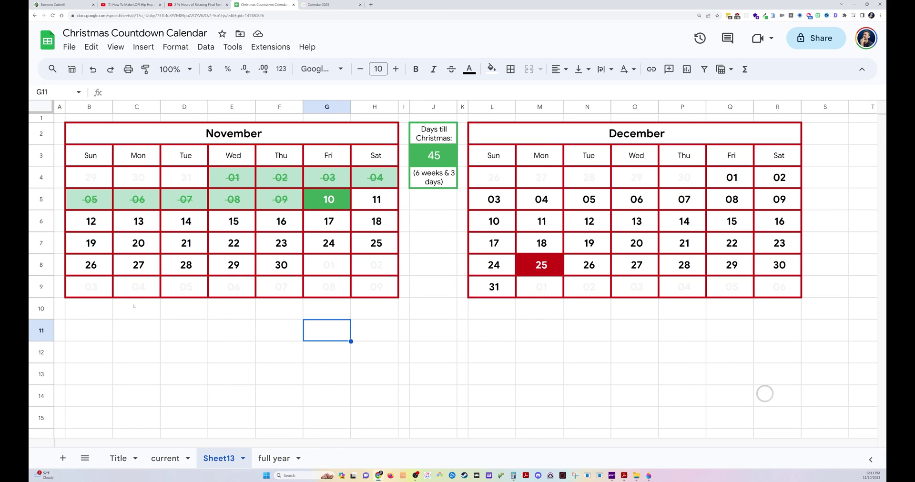
- Merge cells B12:R12 into a single wide cell below both calendars
left_click_drag(99, 354, 768, 351)
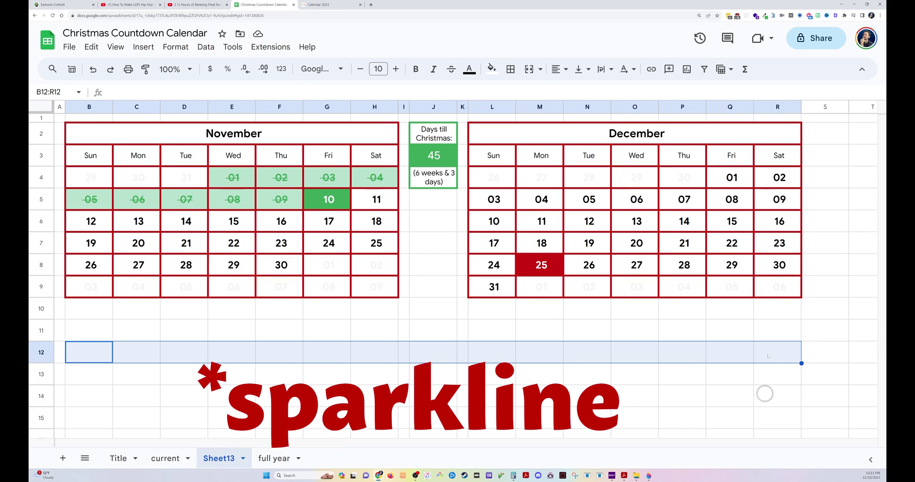
key("alt+h")
key("m")
key("m")
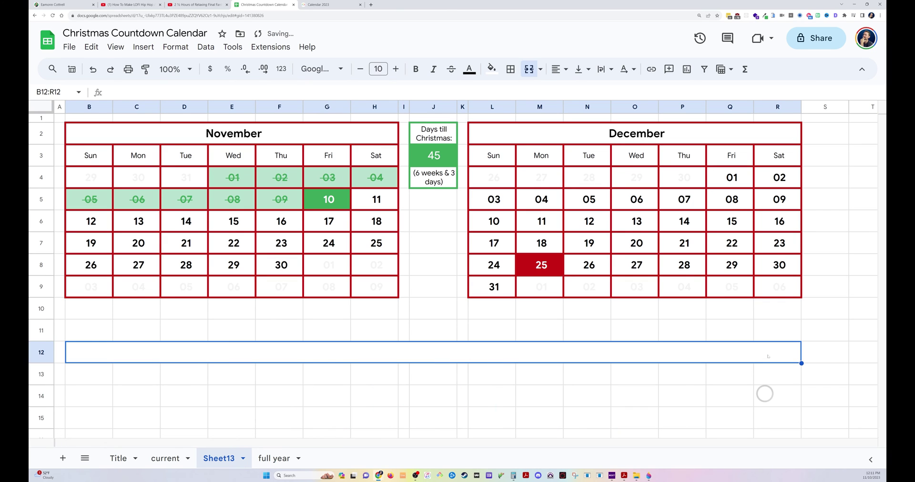
type("=")
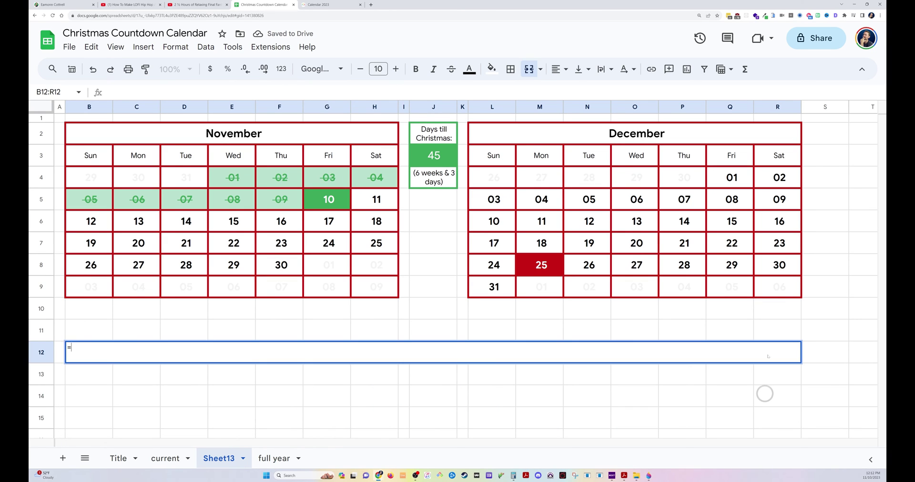
type("sparklin")
key("Tab")
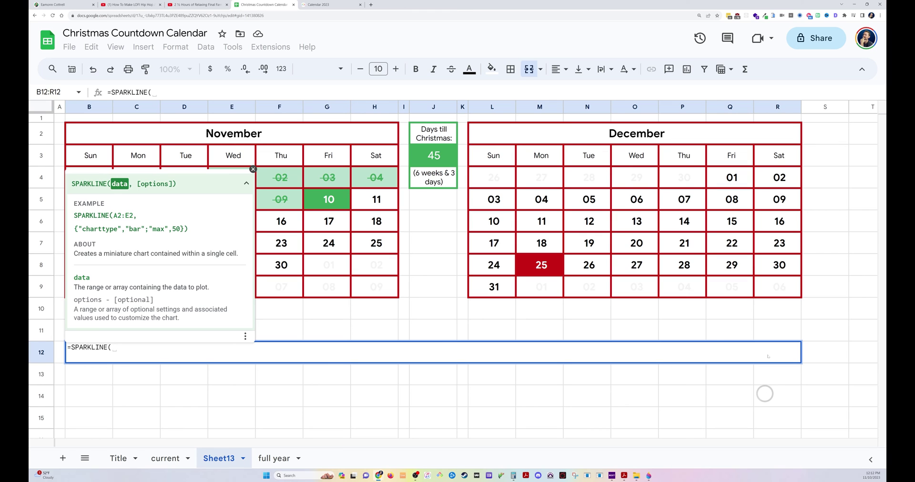
key("Escape")
- Start a YEARFRAC formula in J10 with TODAY() as the start date
key("Up")
key("Up")
key("Right")
key("Right")
key("Right")
key("Right")
key("Right")
key("Right")
key("Right")
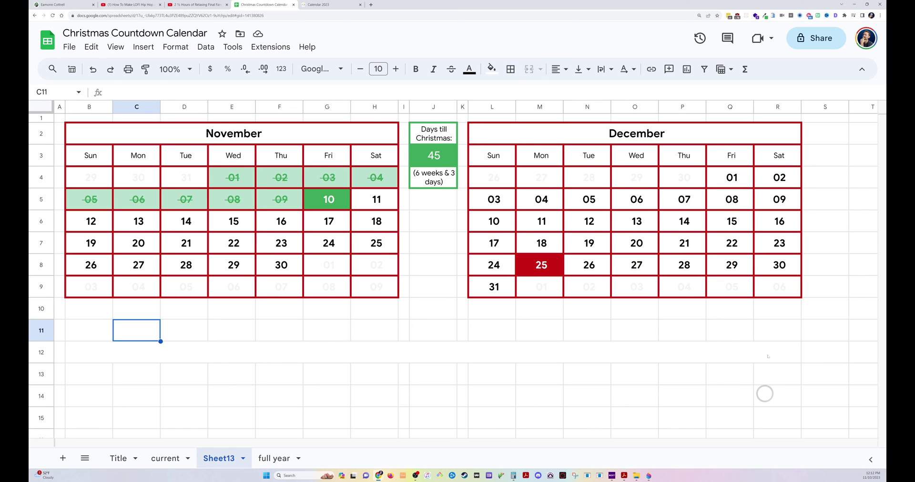
key("Right")
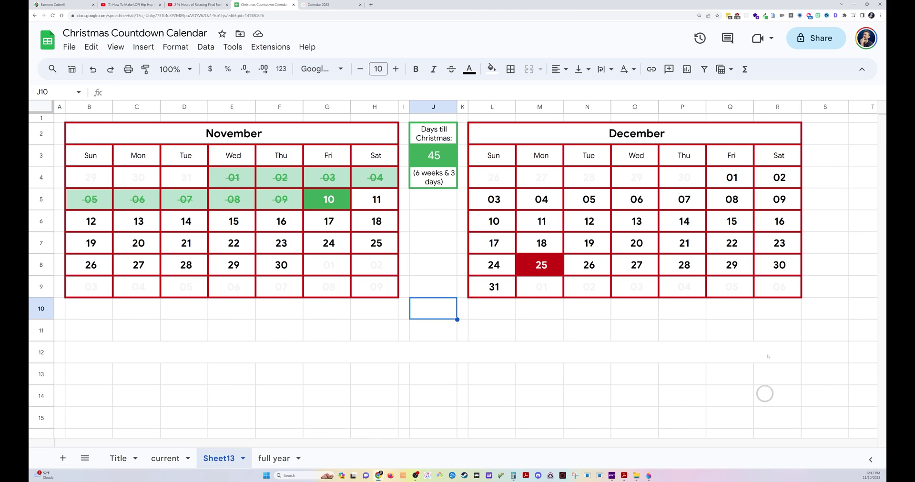
type("=year")
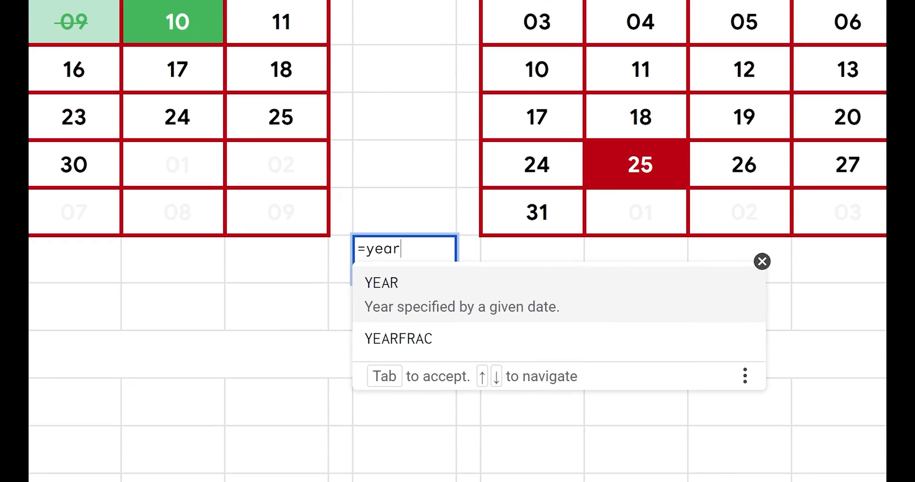
type("f")
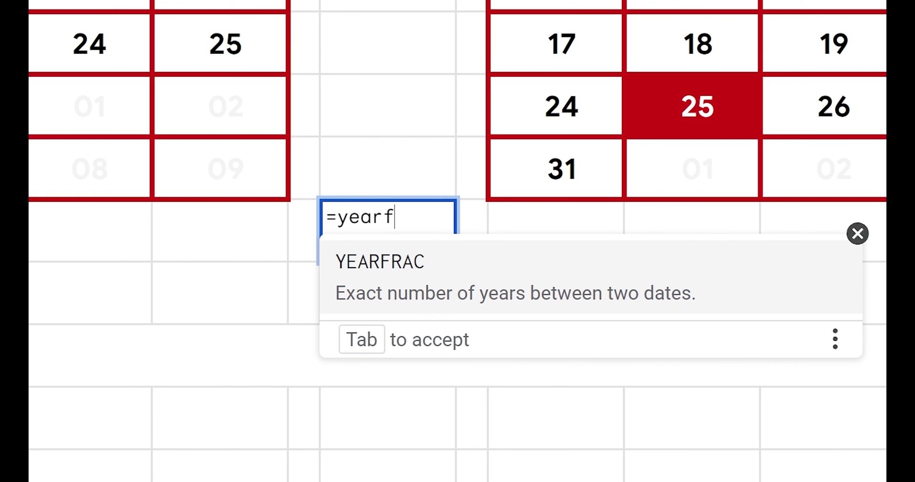
key("Tab")
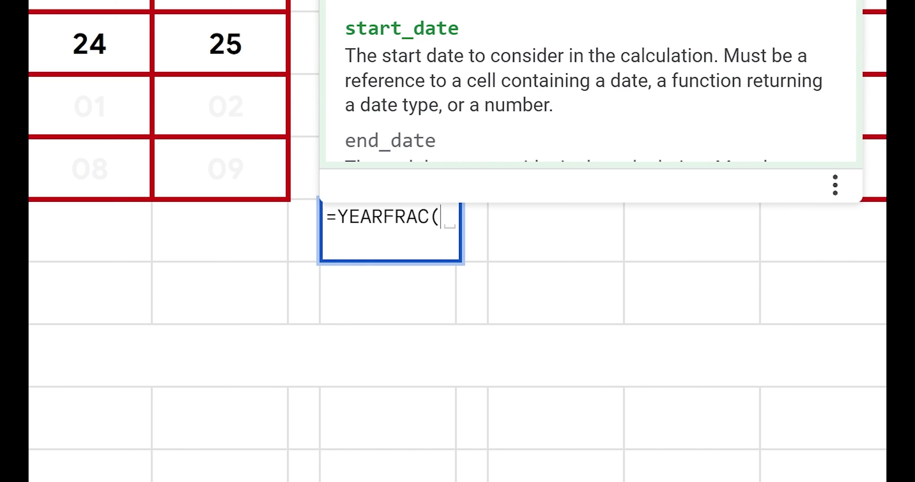
type("to")
key("Down")
key("Tab")
type("), ")
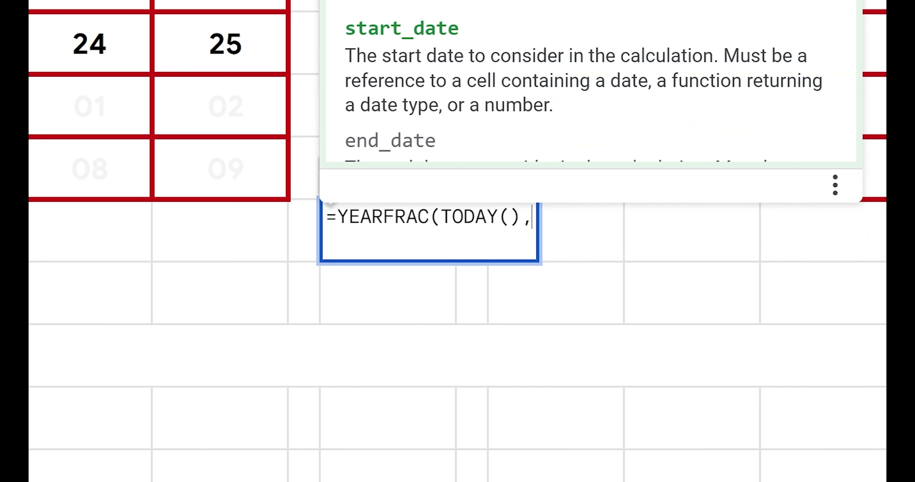
- Complete the YEARFRAC formula in J10 with the end date DATE(YEAR(TODAY()),12,25)
type("date")
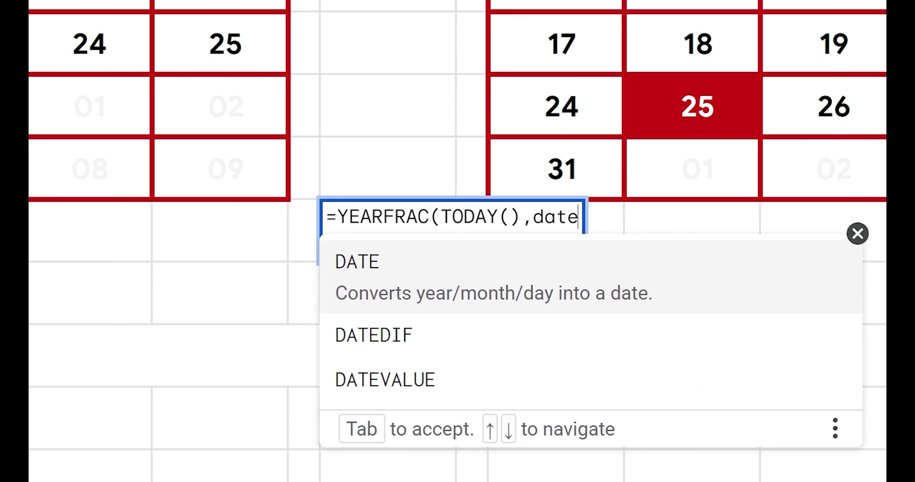
key("Tab")
type("yea")
key("Tab")
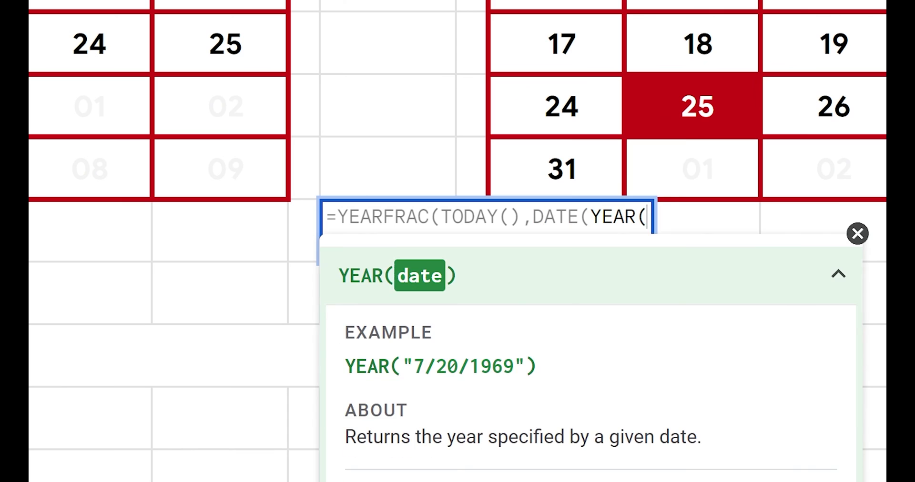
type("toda")
key("Tab")
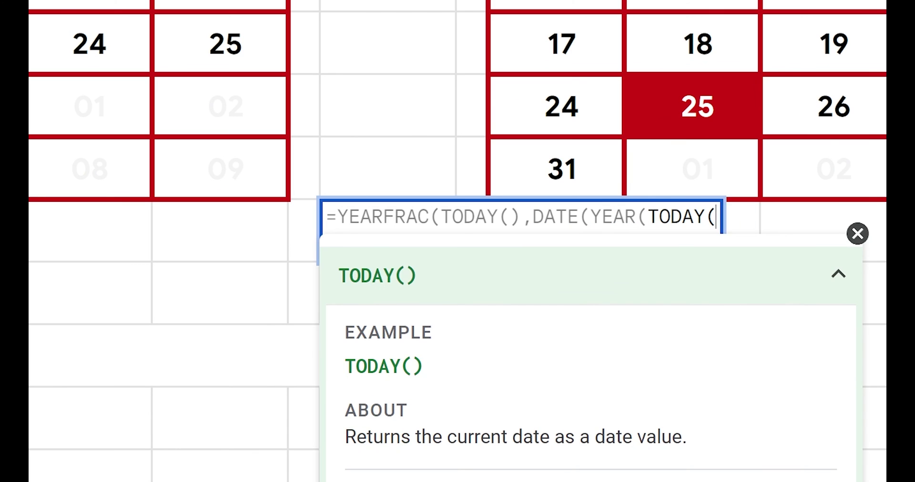
type("),")
type("12,25)")
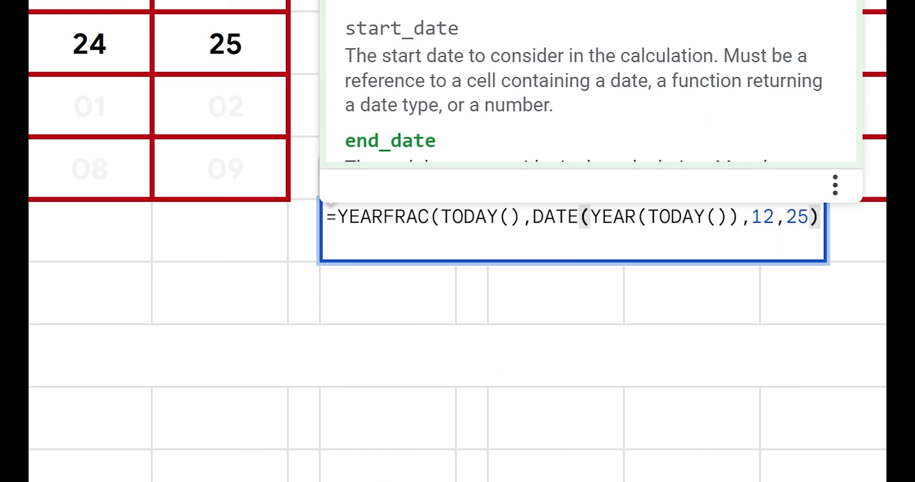
key("Return")
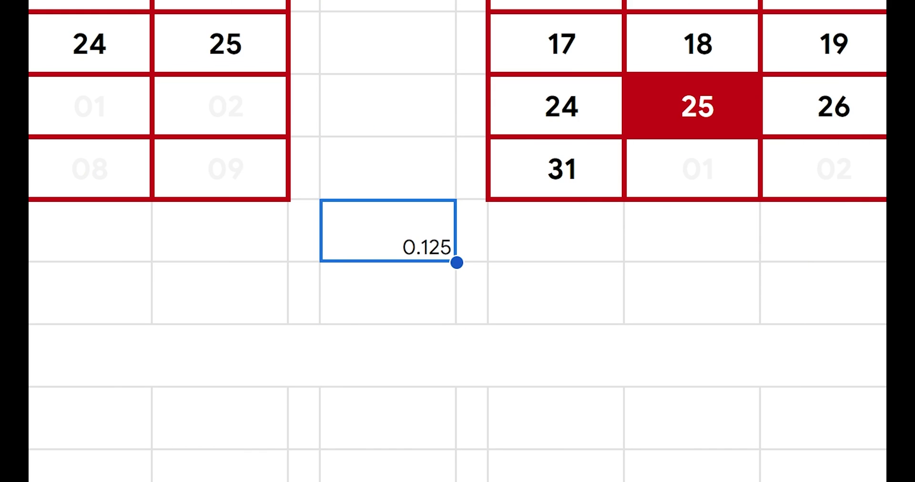
- Change the J10 formula to subtract the year fraction from 1: =1-YEARFRAC(TODAY(),DATE(YEAR(TODAY()),12,25))
key("Return")
key("Home")
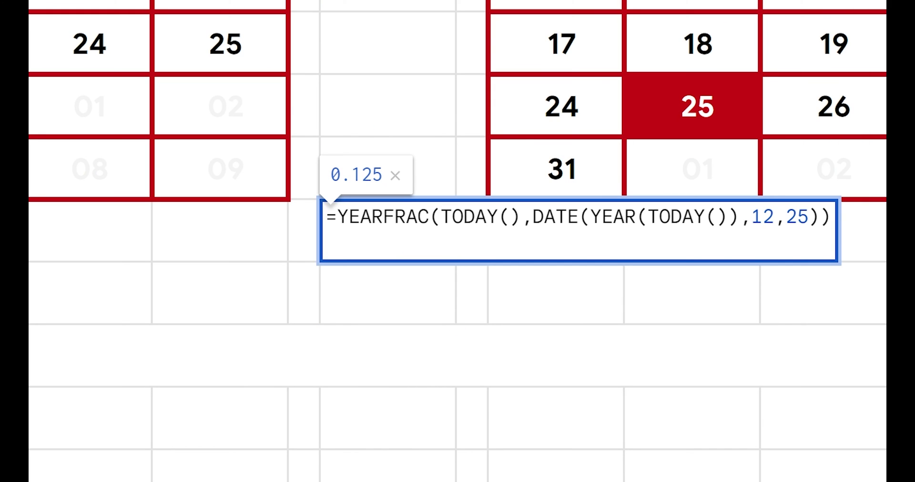
key("Right")
type("1-")
key("Return")
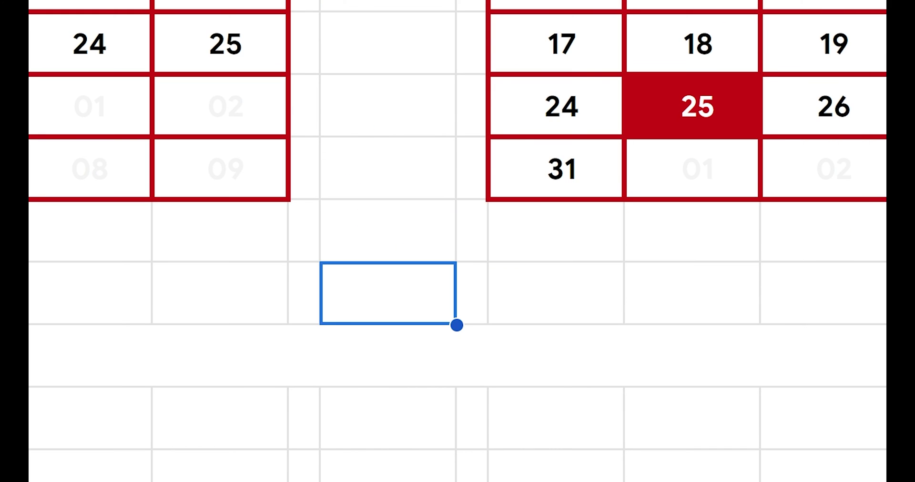
- Format J10 as a percentage, centre its content, and enlarge the font
left_click(388, 231)
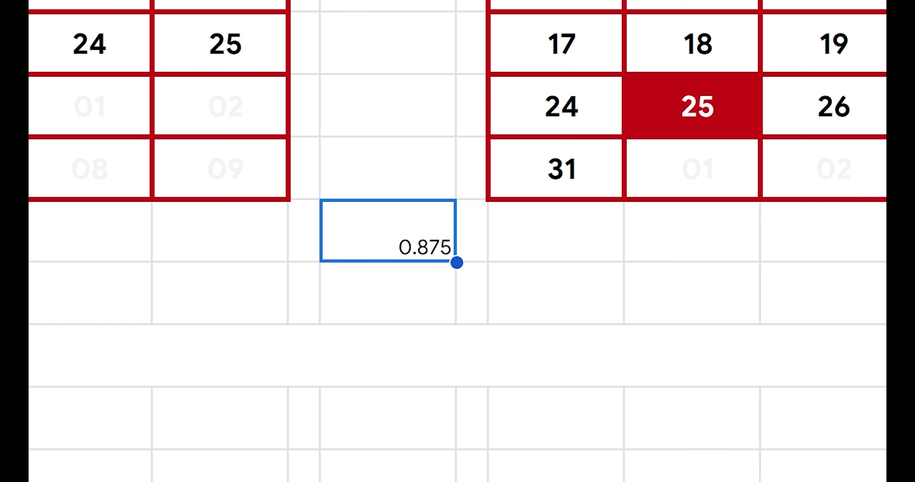
key("ctrl+shift+5")
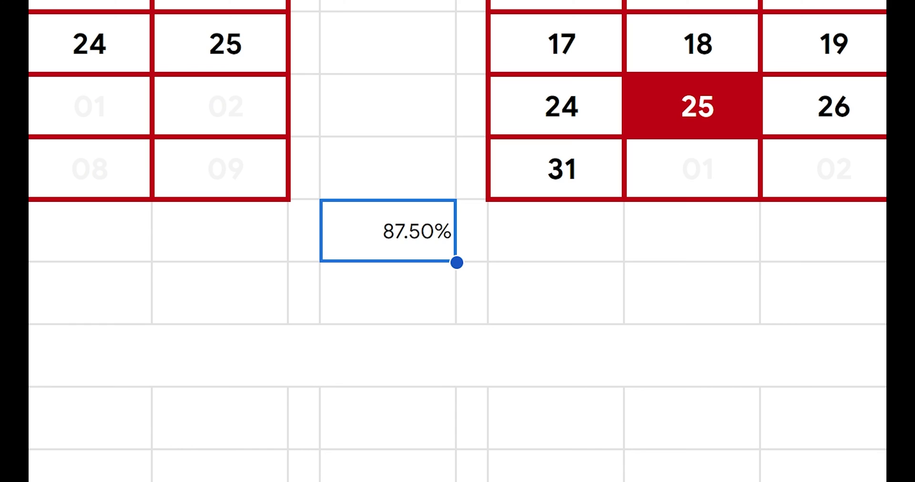
key("ctrl+shift+e")
key("ctrl+shift+period")
key("ctrl+shift+period")
key("ctrl+shift+period")
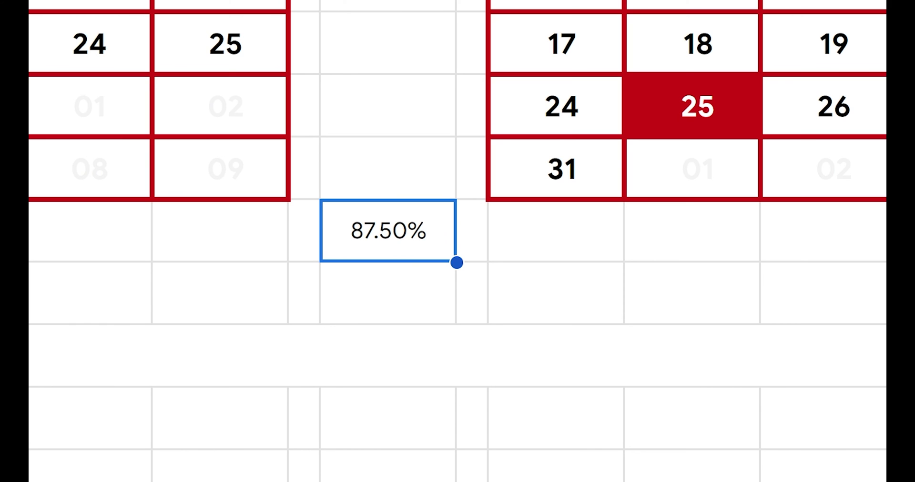
- Give J10 a #cc0000 fill with bold white text
key("ctrl+v")
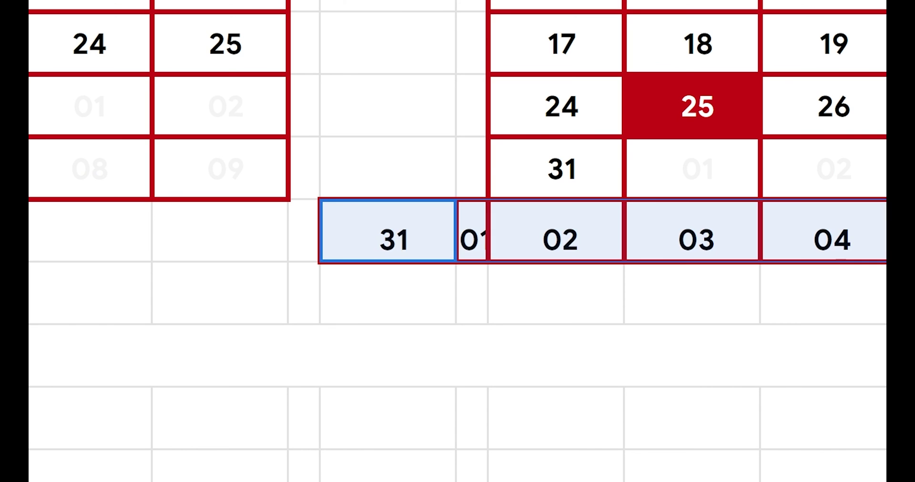
key("ctrl+z")
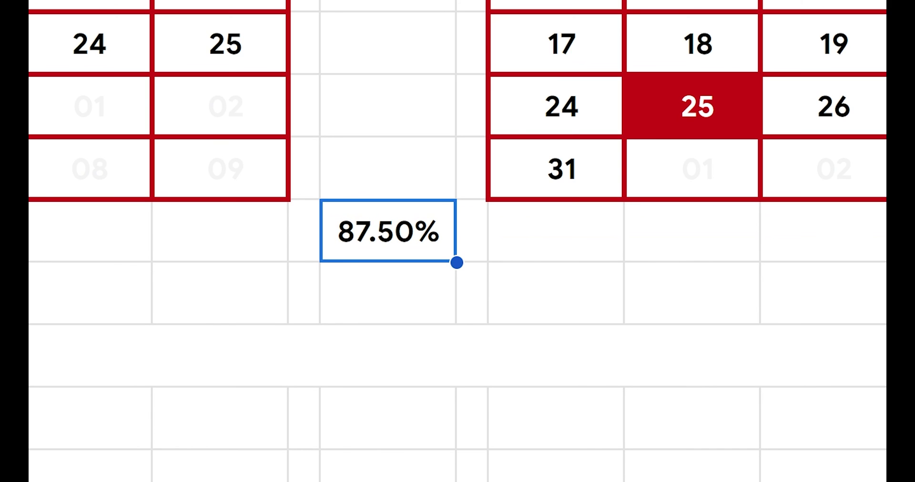
left_click(740, 80)
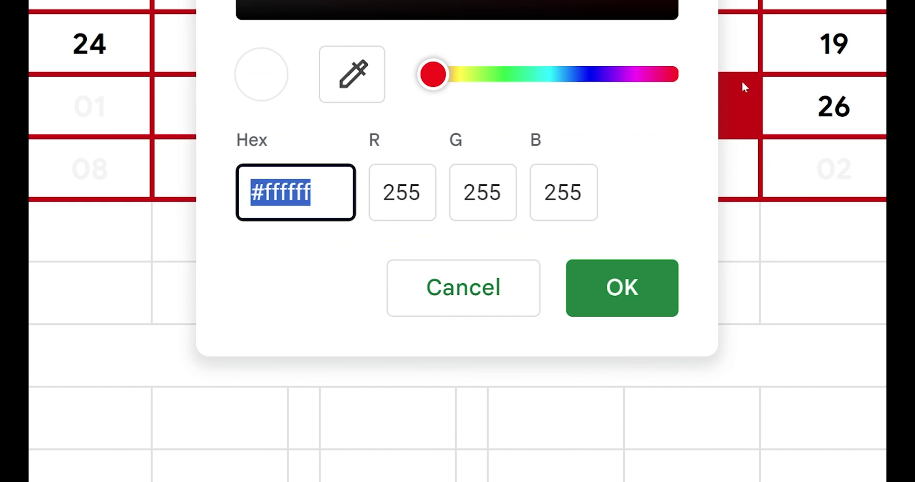
type("cc0000")
key("Return")
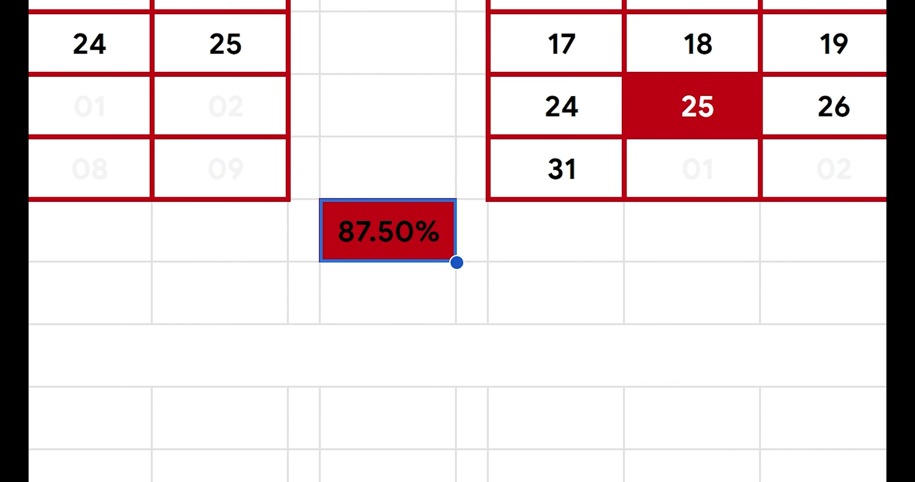
left_click(378, 443)
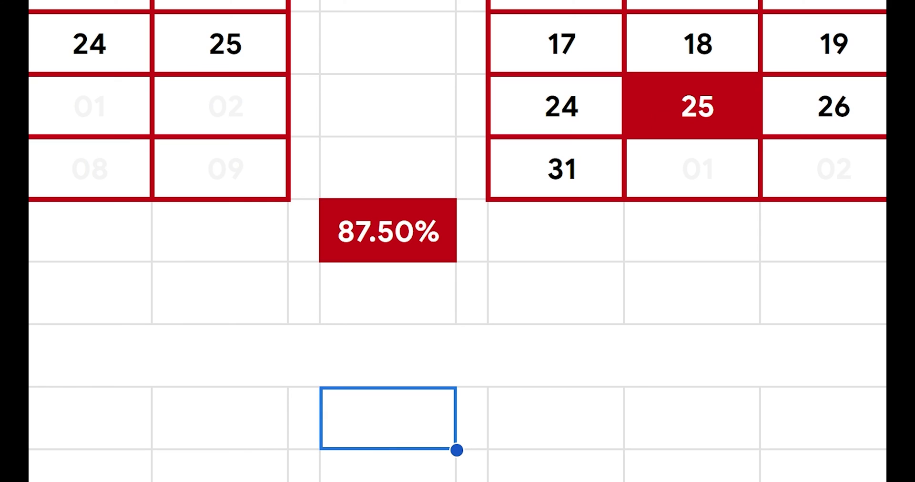
- Start a SPARKLINE formula in the merged cell B12:R12 with J10 as its data and the option "charttype","bar"
type("=s")
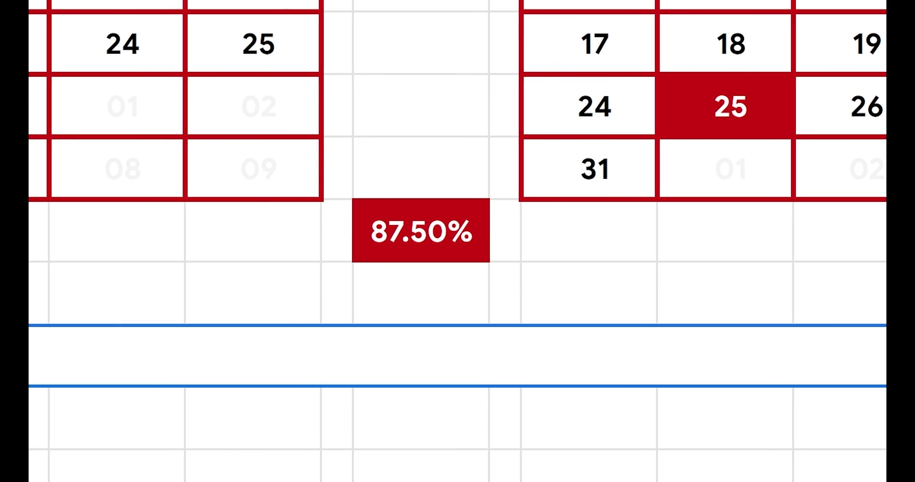
type("park")
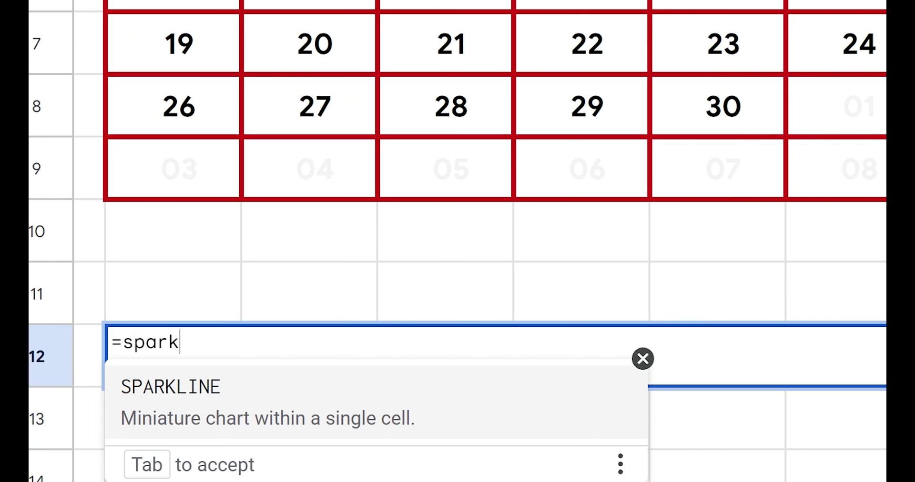
key("Tab")
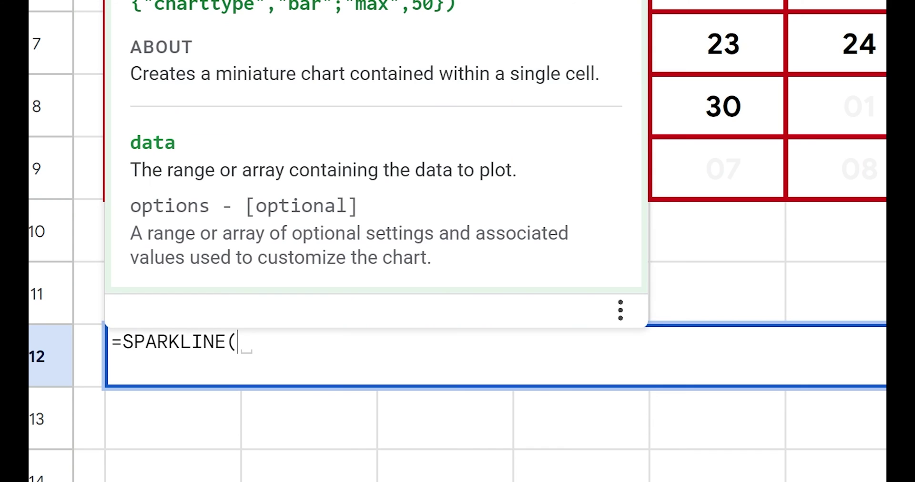
type("j10,")
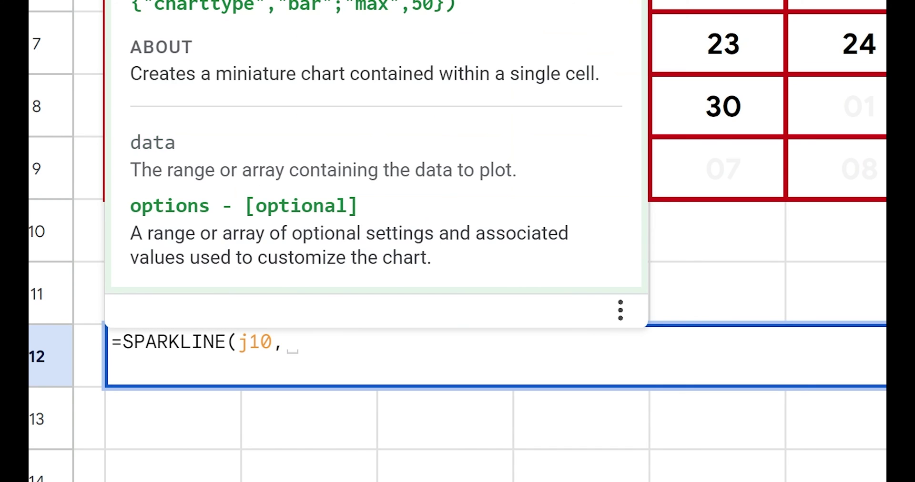
type("{})")
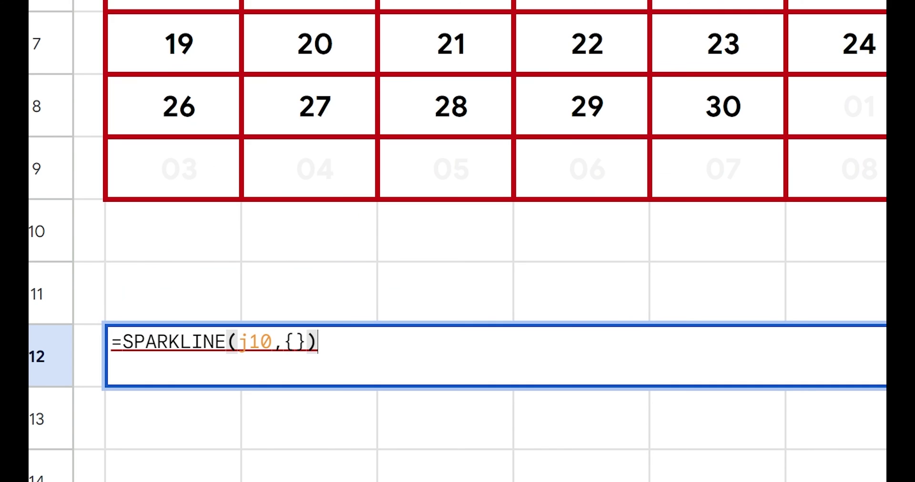
key("Left")
key("Left")
type("\"charttype")
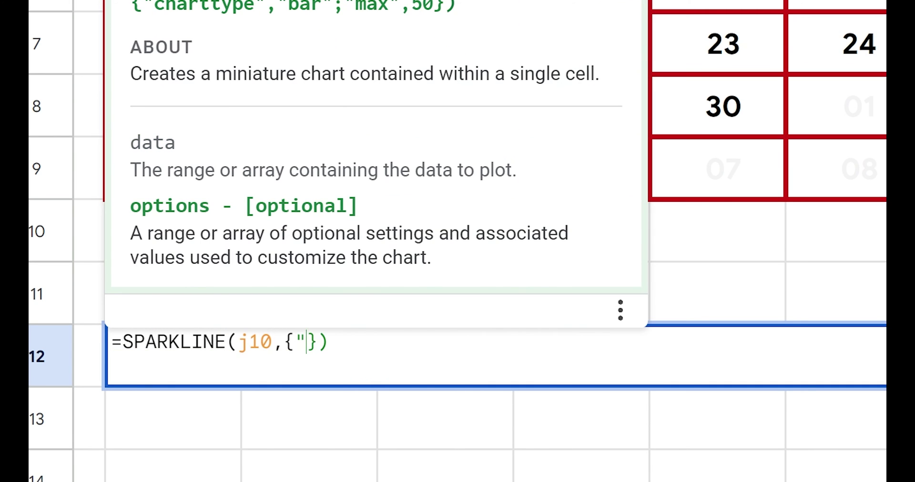
type("\",\"")
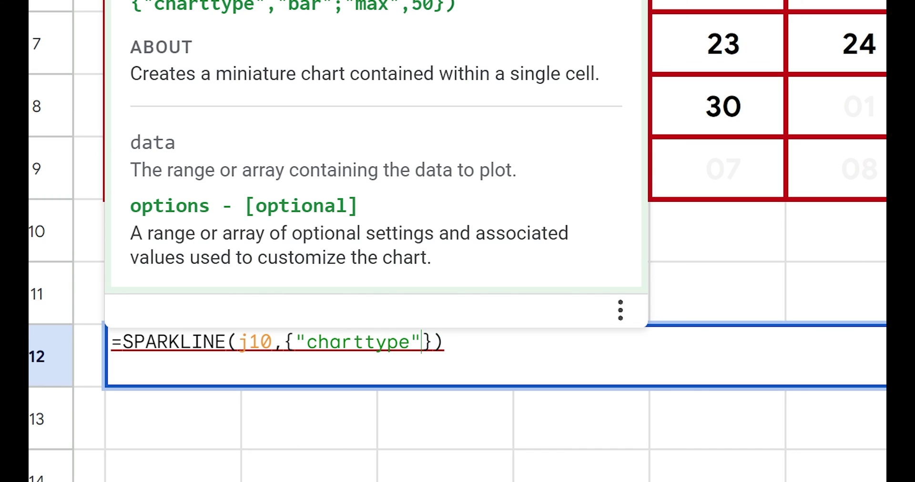
type("bar\"; ")
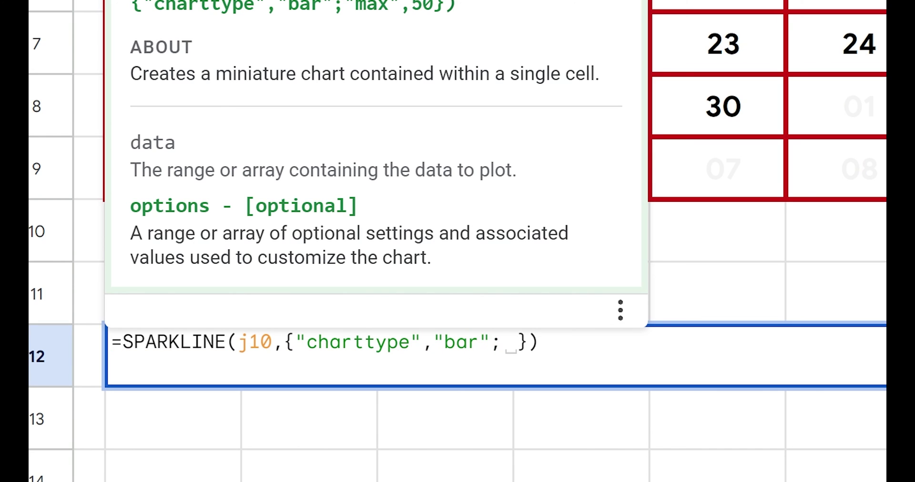
- Add the option "max",1 to the sparkline formula after the chart type
type("max")
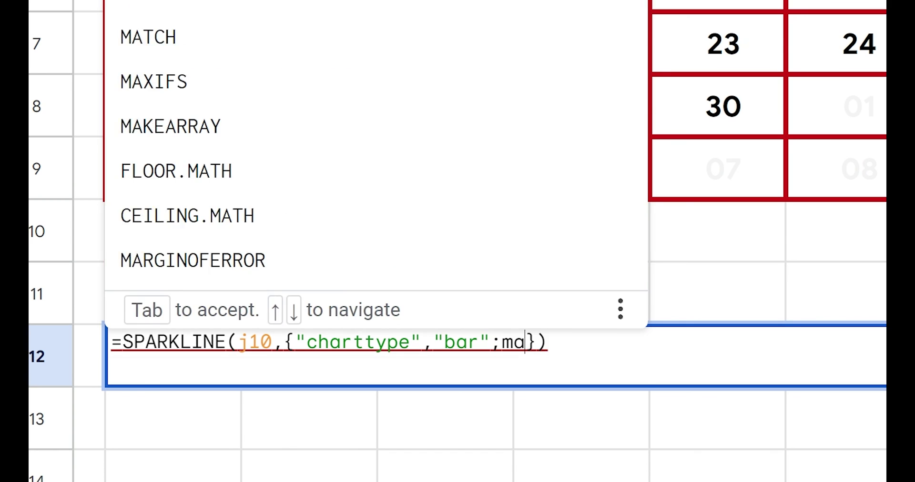
key("BackSpace")
key("BackSpace")
key("BackSpace")
type("\"max")
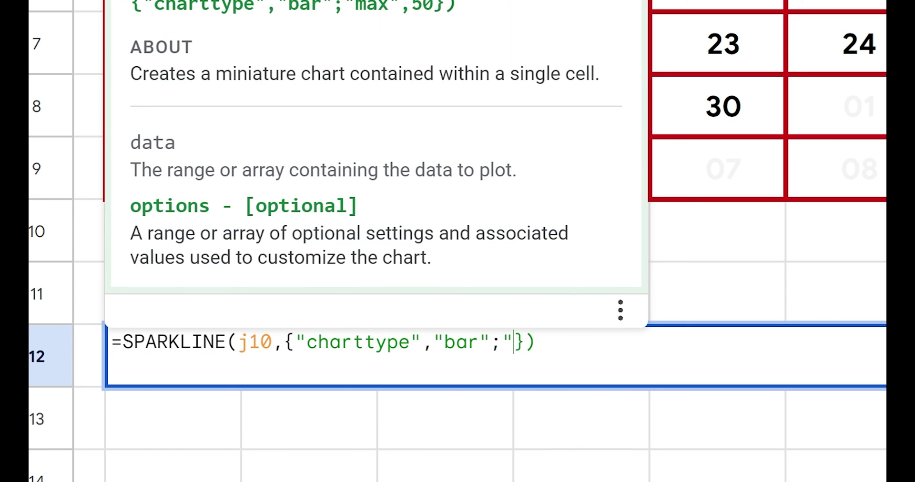
type("\",1")
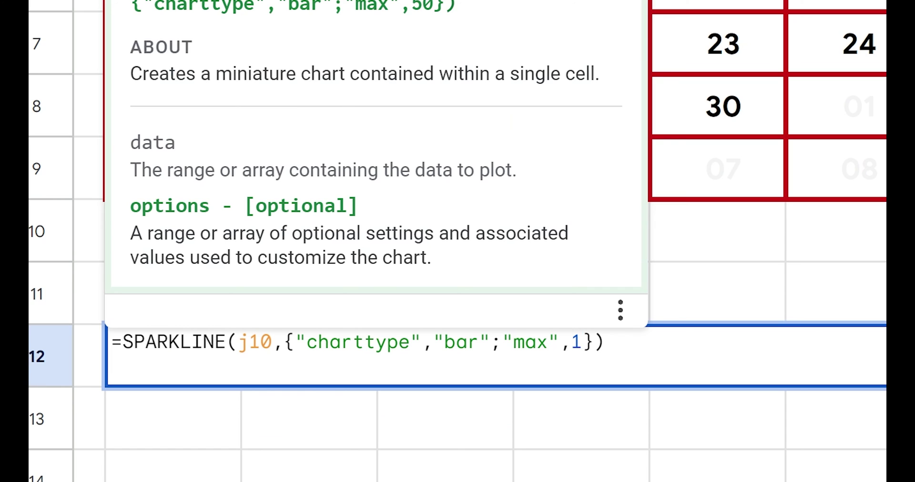
- Add the option "color1","#cc0000" to the sparkline, separated from the max option by a semicolon, and enter the formula
type(",\"col")
type("or1\",")
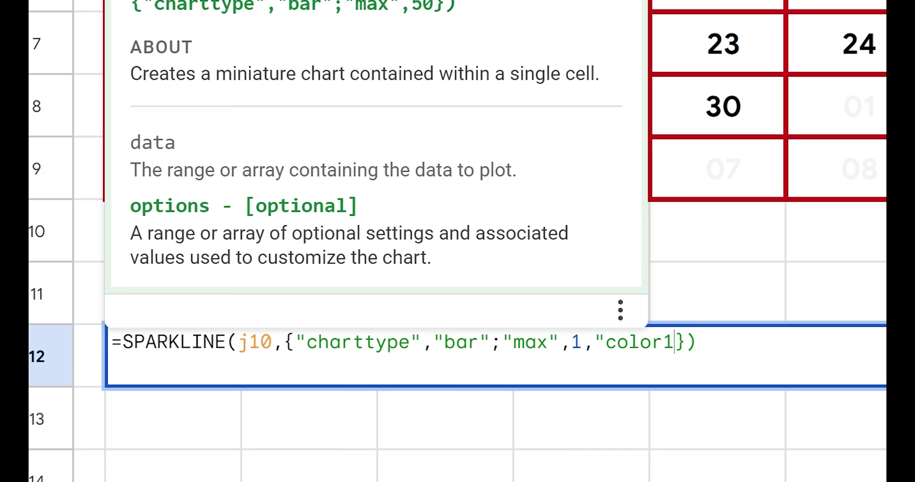
type("\"#")
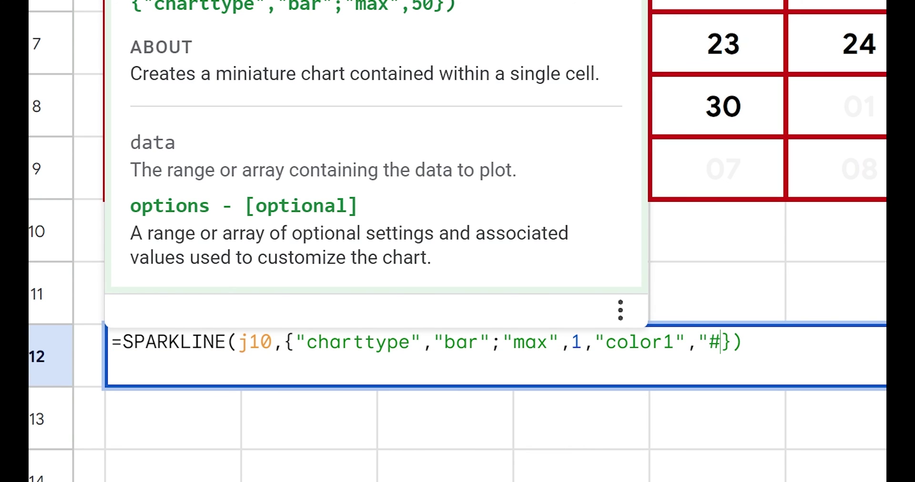
type("cc0000\"")
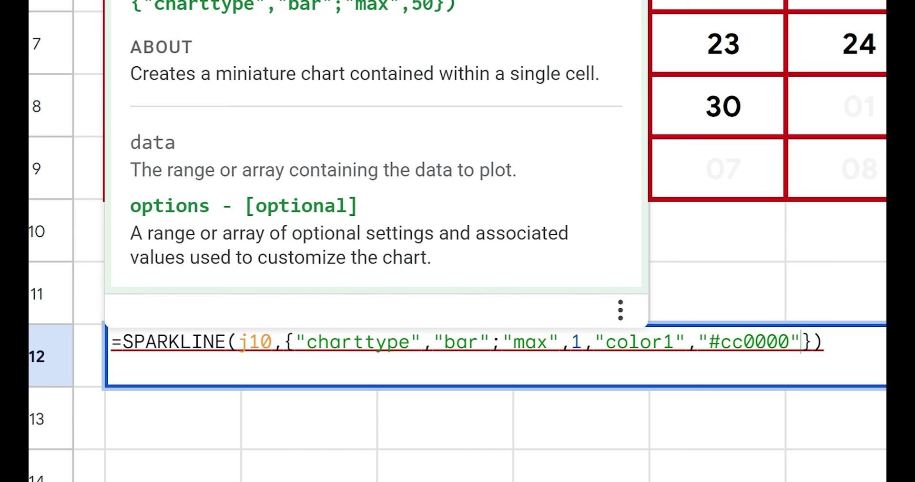
mouse_move(611, 391)
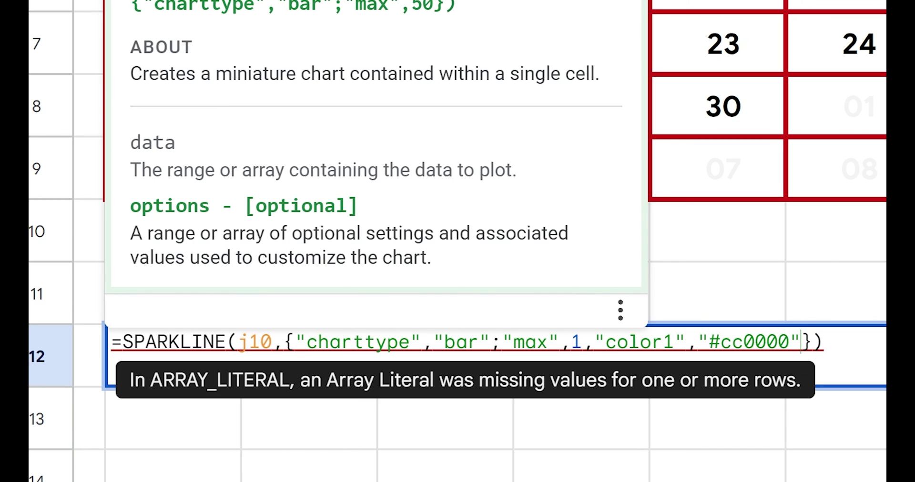
left_click(594, 342)
key("BackSpace")
type(";")
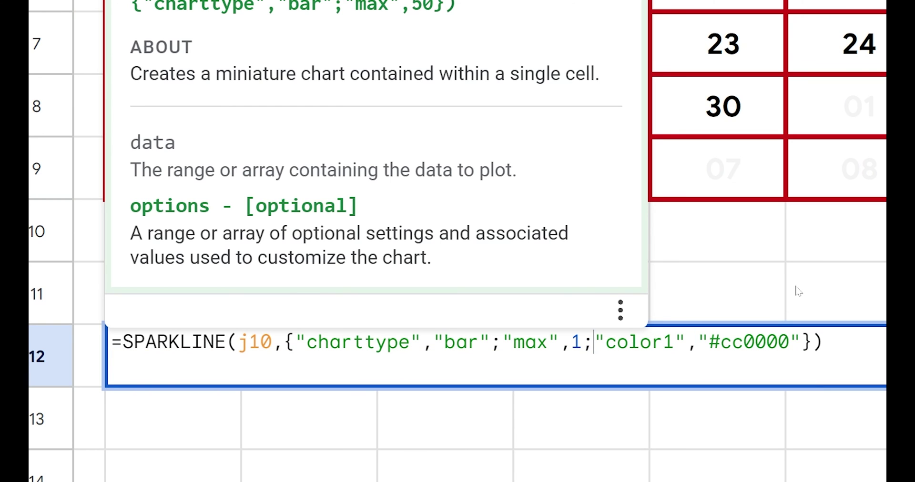
key("Return")
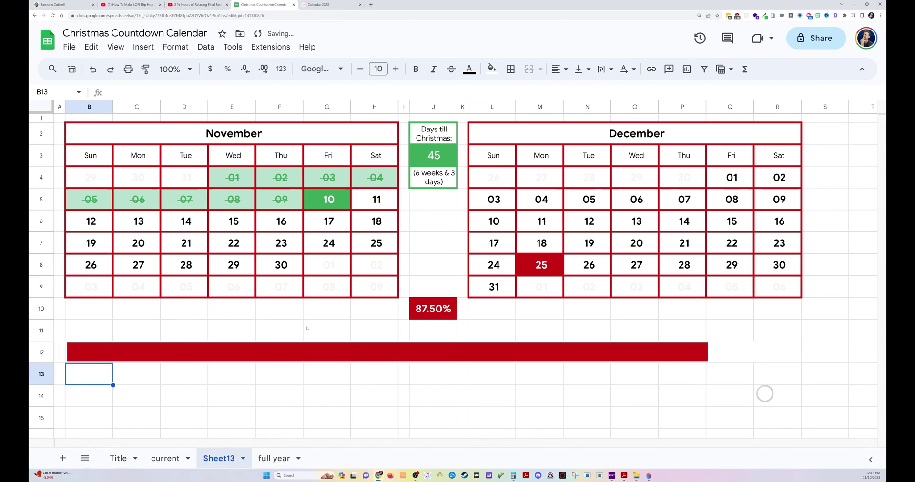
- Apply red borders on all sides of the sparkline bar in B12:R12
left_click(333, 353)
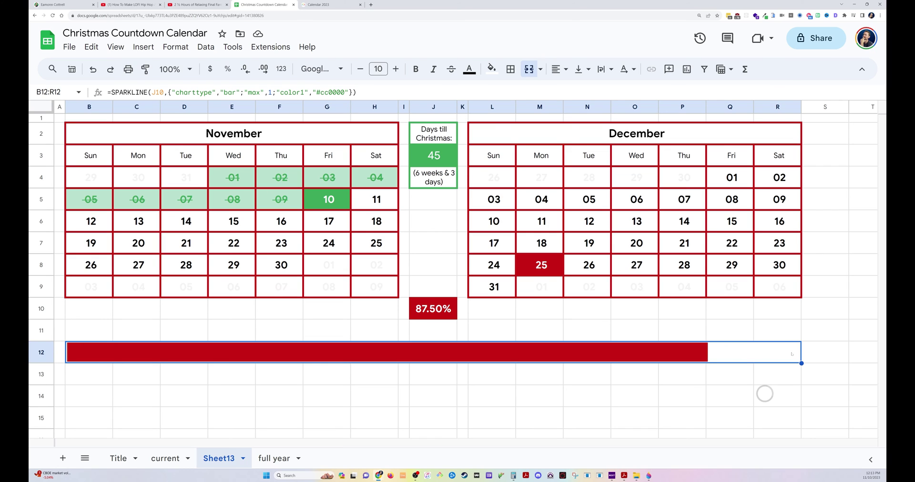
left_click(510, 69)
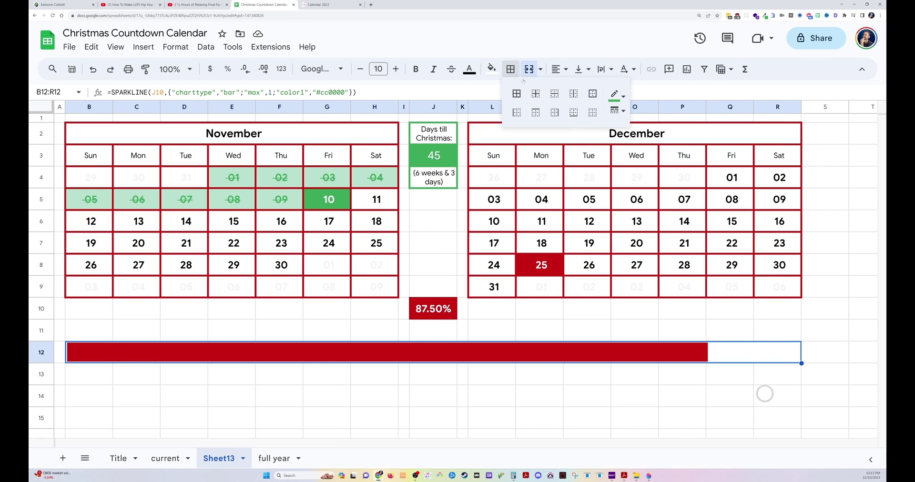
left_click(622, 110)
left_click(620, 95)
left_click(621, 98)
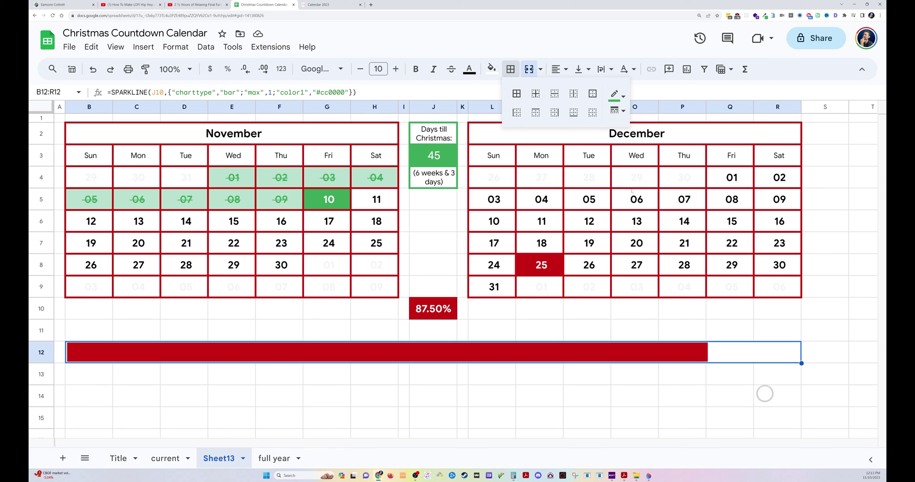
left_click(619, 95)
left_click(660, 280)
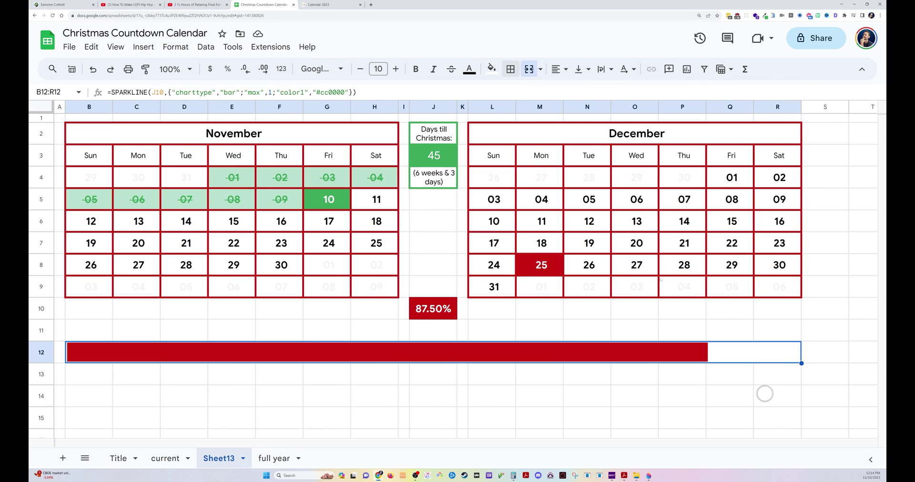
left_click(510, 70)
left_click(518, 94)
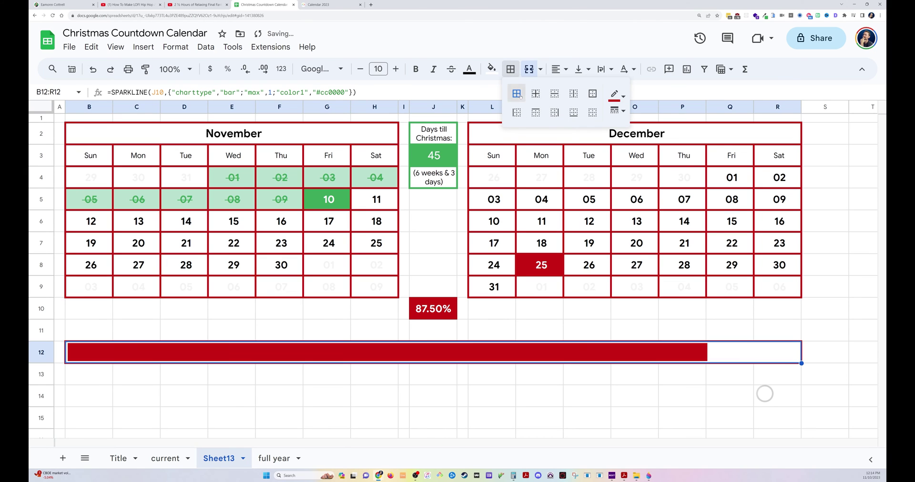
left_click(433, 222)
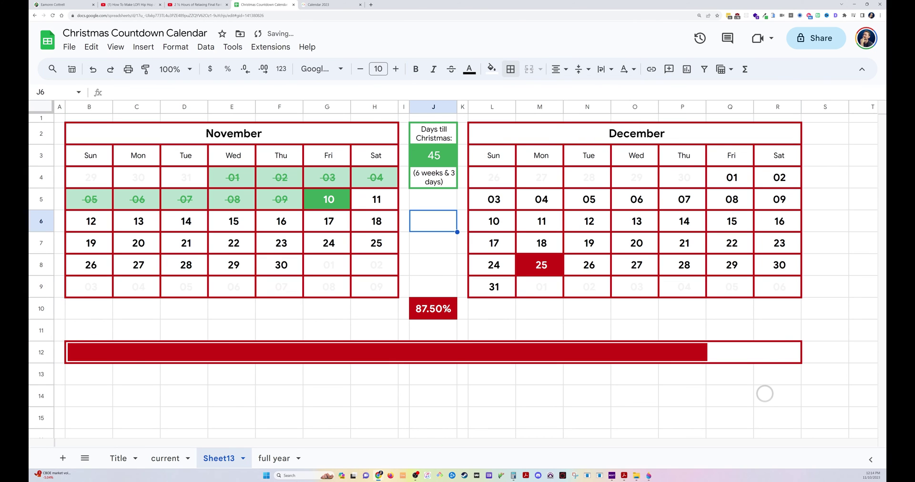
- Hide the sheet's gridlines
key("Down")
key("Down")
key("Down")
key("Down")
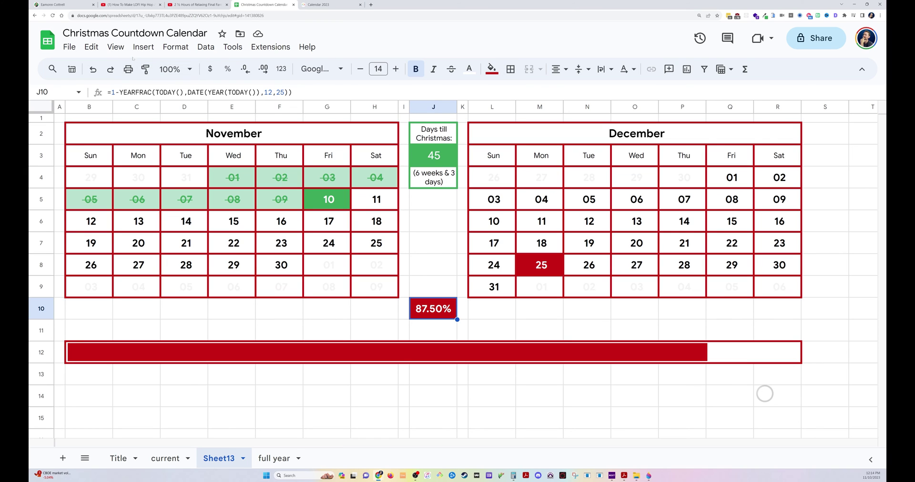
left_click(115, 48)
mouse_move(214, 66)
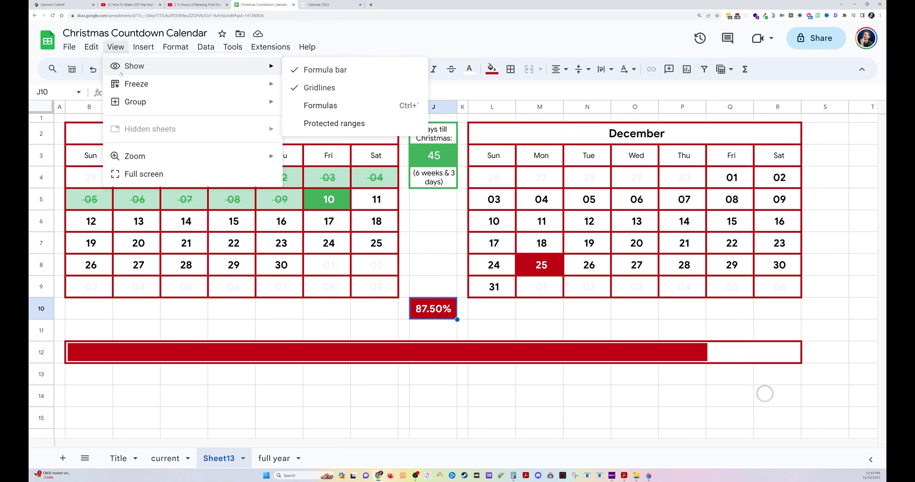
left_click(315, 88)
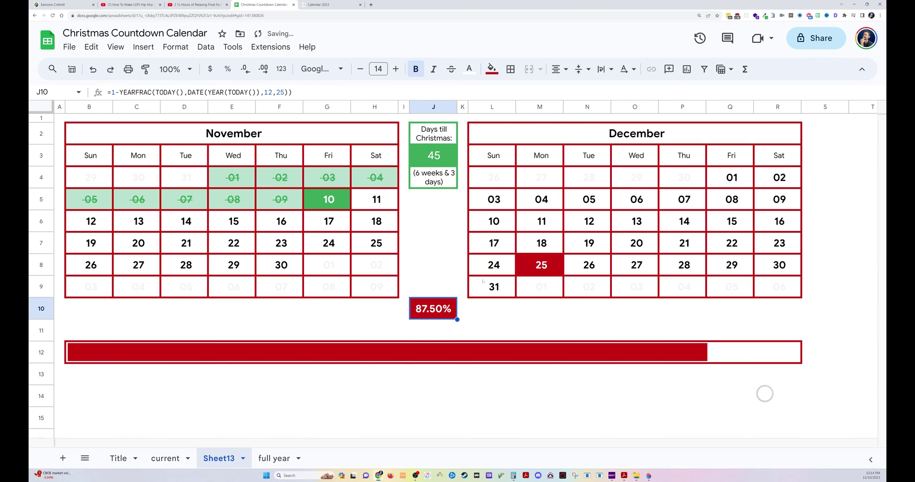
- Delete rows 15 to 1000 below the calendar
left_click(47, 419)
scroll(53, 427, "down", 8)
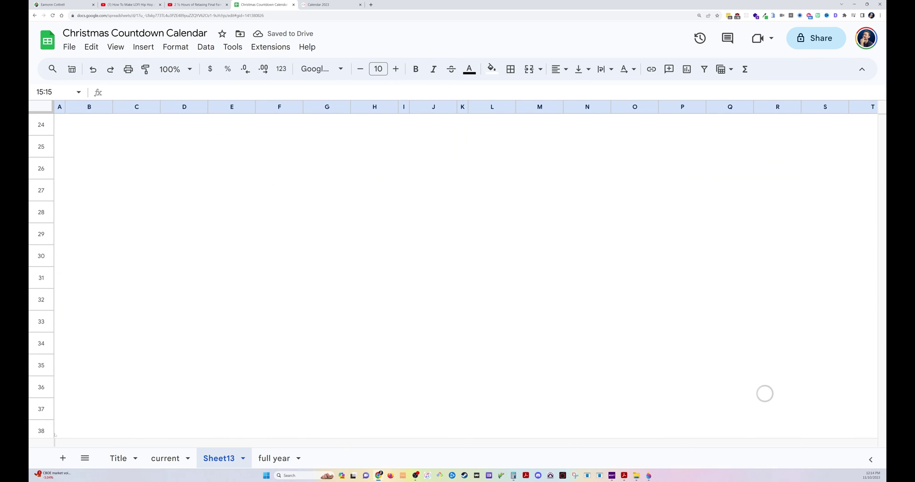
key("ctrl+shift+Down")
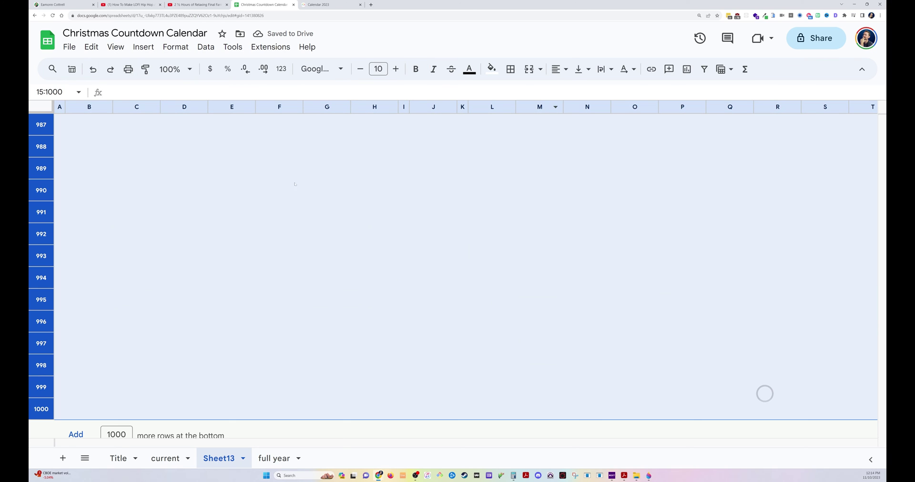
right_click(295, 184)
left_click(348, 302)
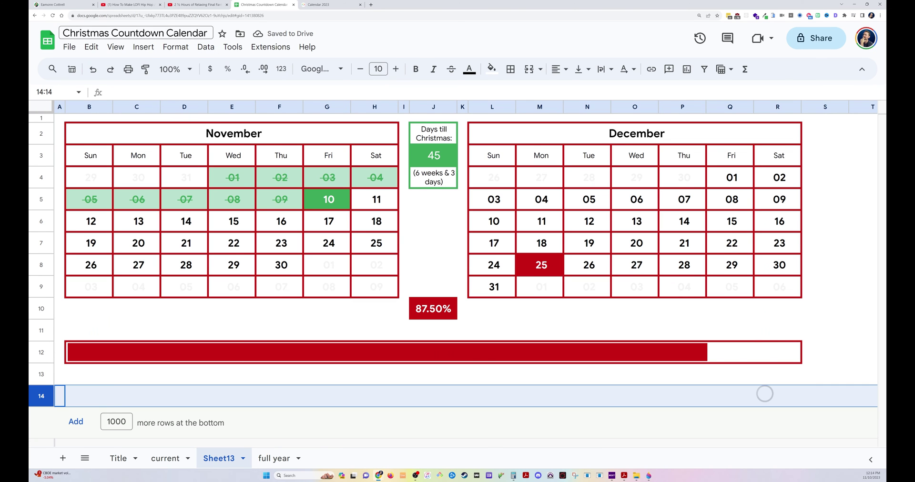
- Set the recalculation option in the spreadsheet's calculation settings to On change
left_click(70, 47)
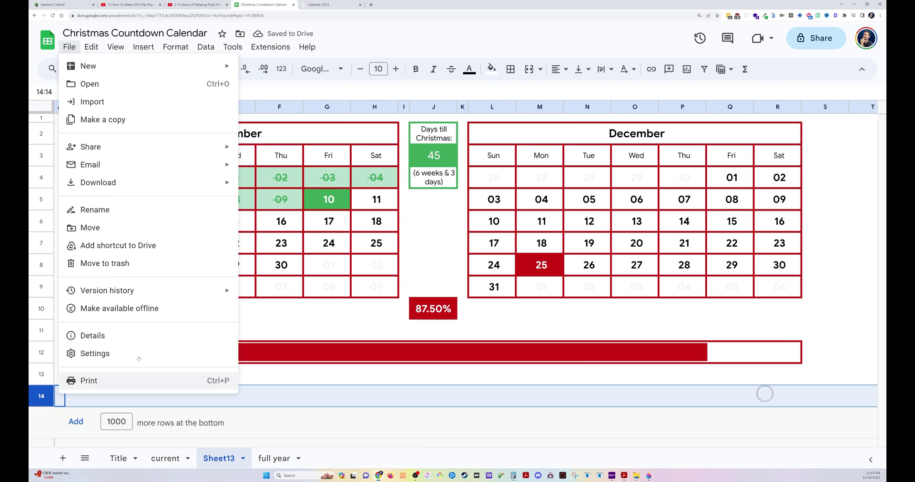
left_click(119, 354)
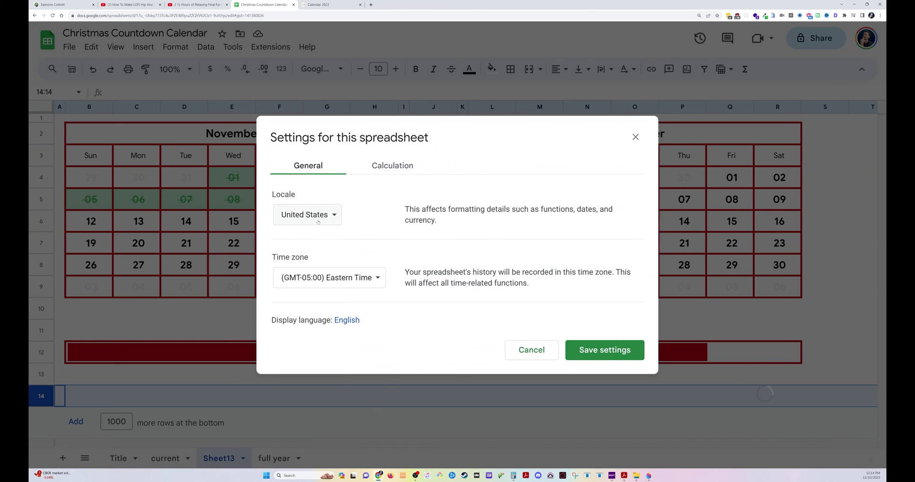
left_click(380, 172)
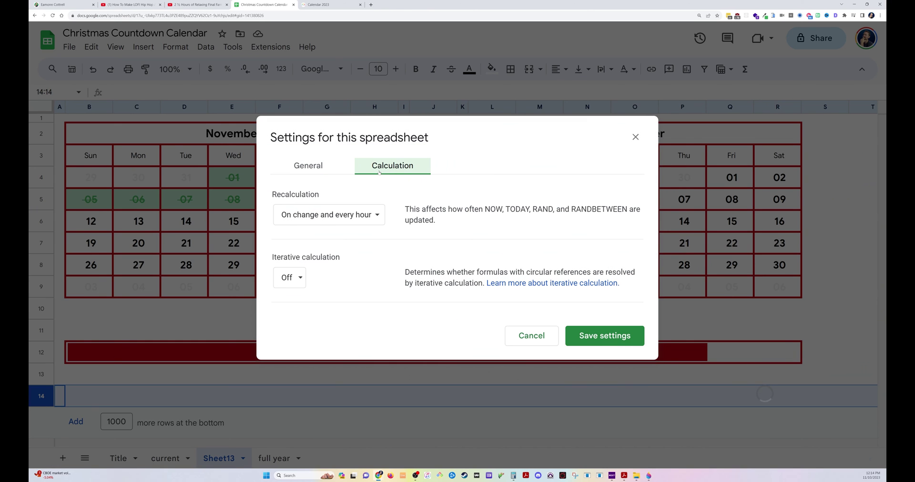
left_click(355, 216)
left_click(310, 178)
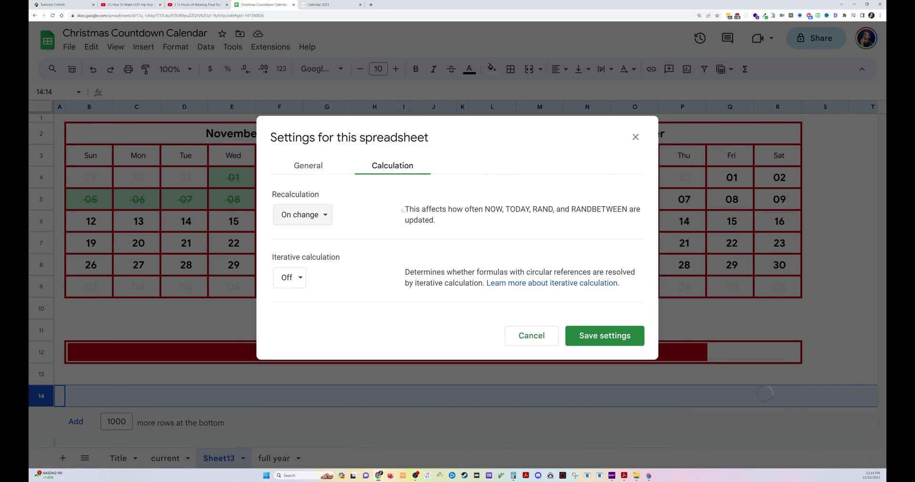
- Examine the note on how recalculation affects NOW, TODAY, RAND and RANDBETWEEN, and check the available recalculation options
left_click_drag(403, 210, 525, 220)
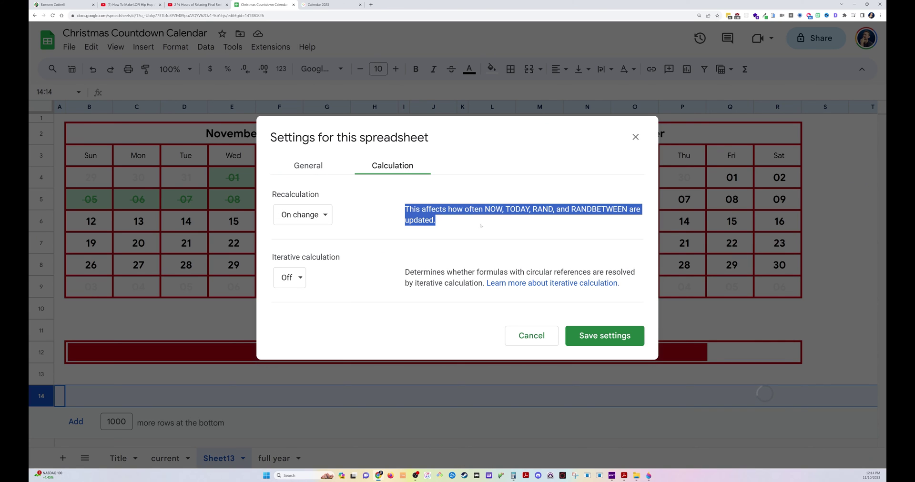
left_click(525, 219)
left_click_drag(505, 210, 533, 209)
left_click(302, 214)
left_click(469, 224)
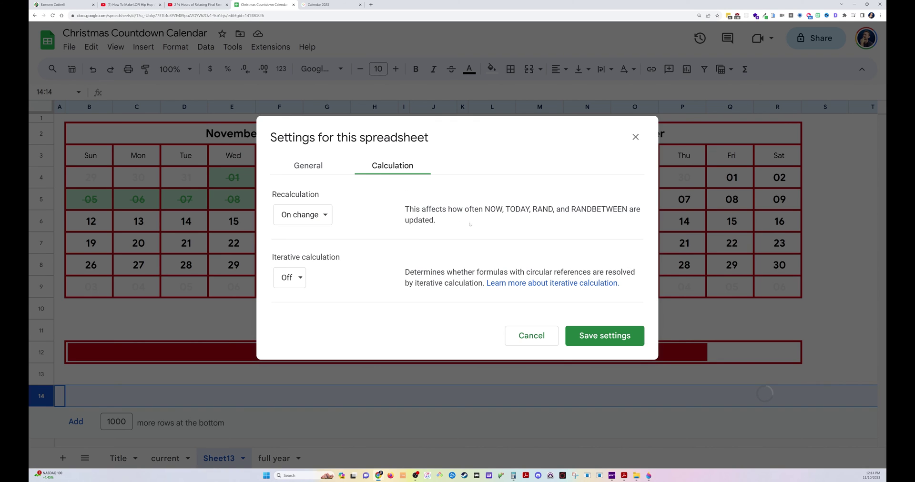
- Set the spreadsheet's recalculation option to On change and every hour and save the settings
left_click(313, 218)
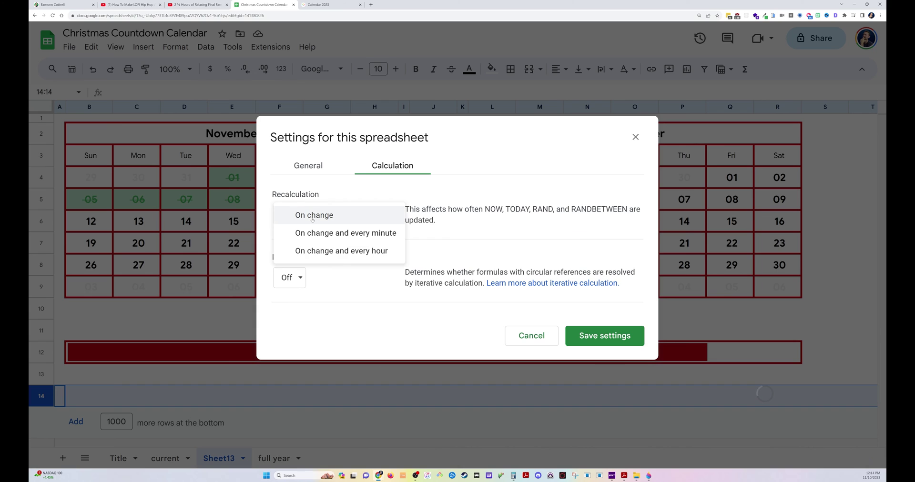
left_click(328, 253)
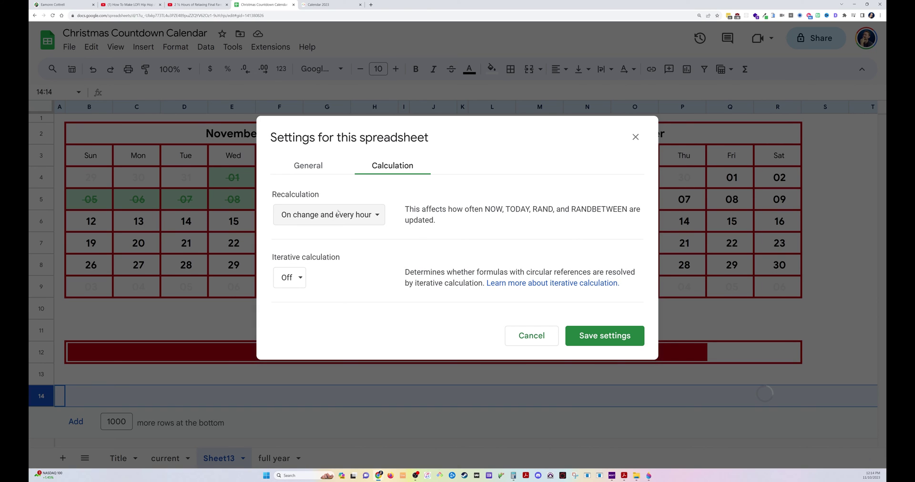
left_click(599, 336)
left_click(372, 213)
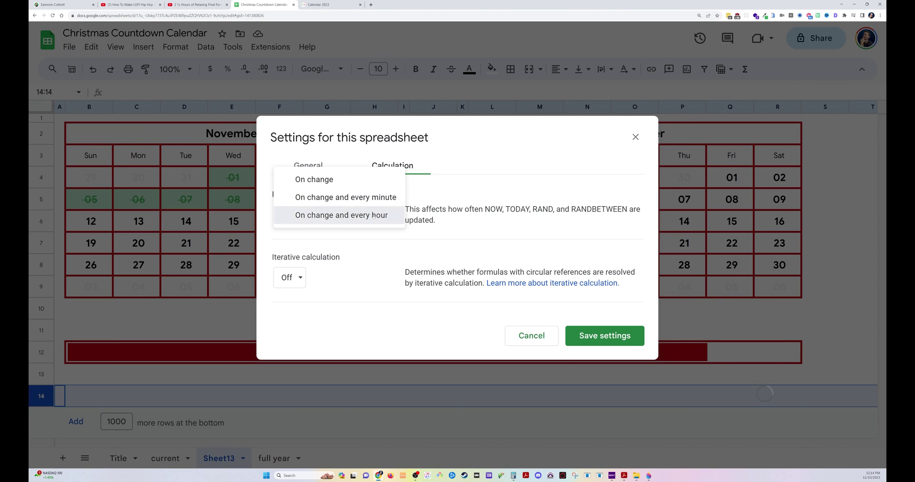
left_click(362, 213)
left_click(607, 336)
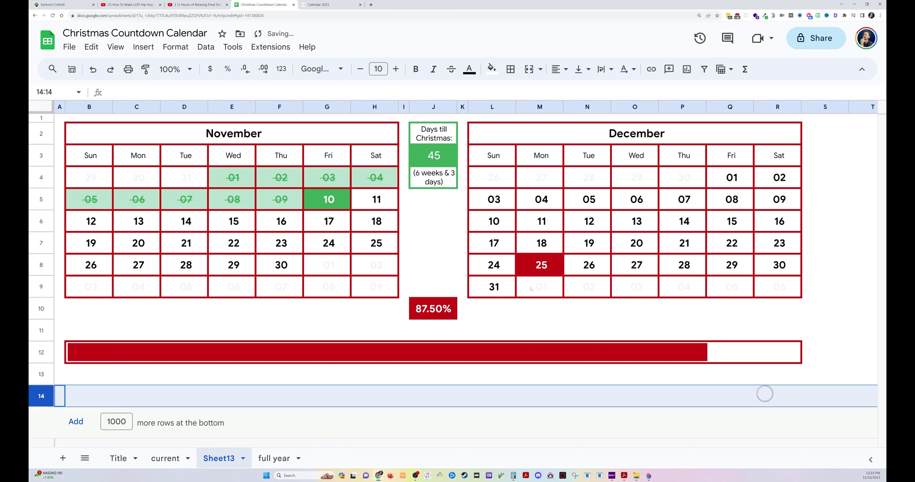
- Copy the whole November calendar block, including its title and weekday rows, into cell A1 of a new sheet
left_click(433, 162)
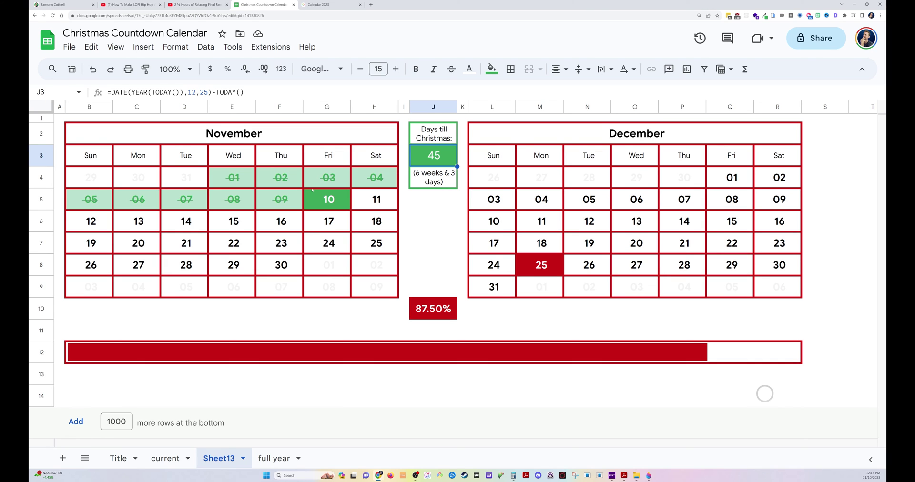
left_click_drag(228, 133, 382, 286)
key("ctrl+shift+Page_Down")
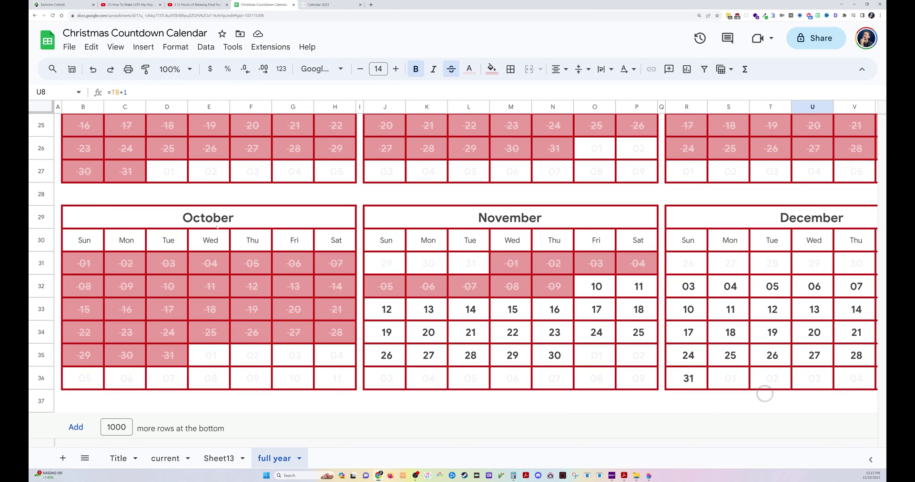
scroll(259, 404, "up", 10)
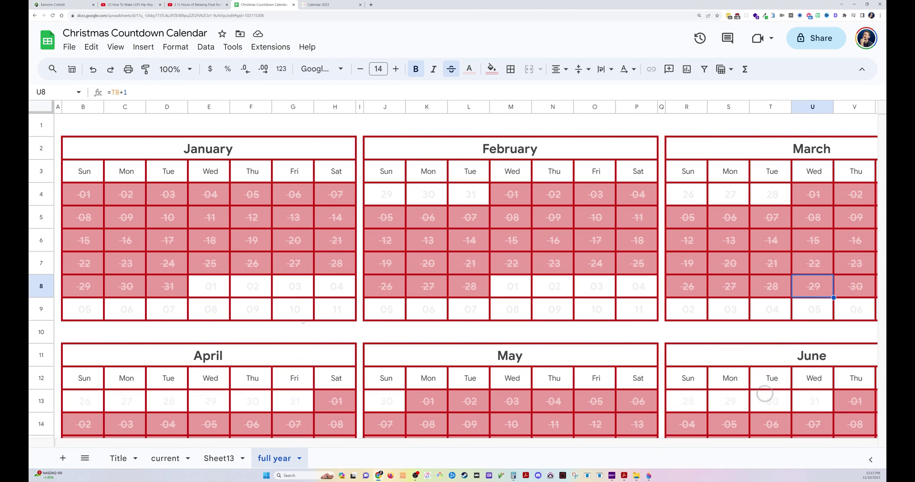
left_click(63, 458)
key("ctrl+v")
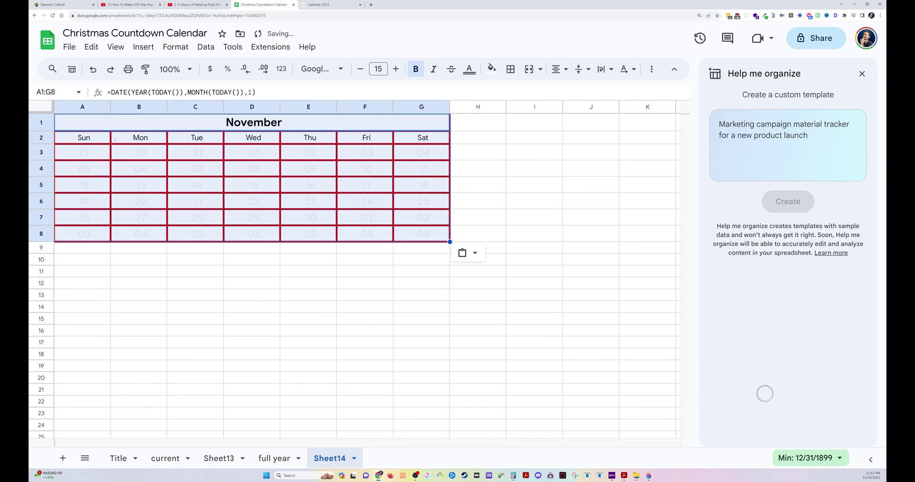
left_click(195, 201)
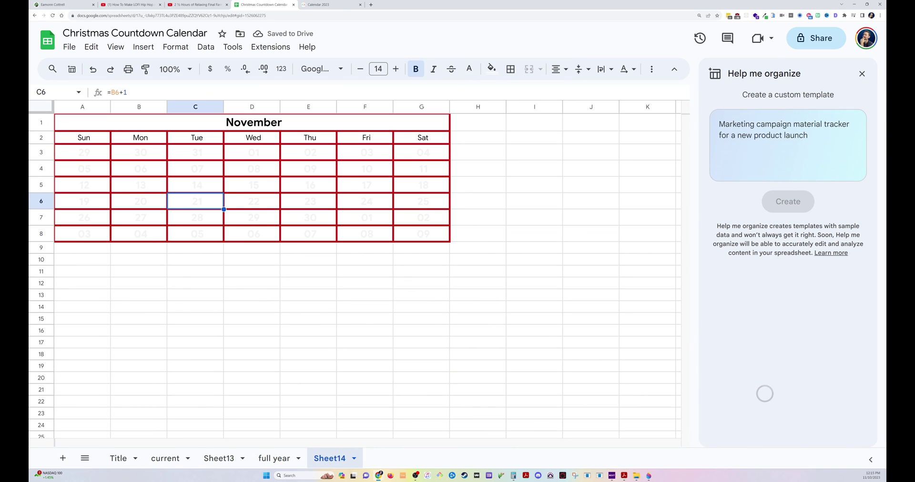
left_click(862, 73)
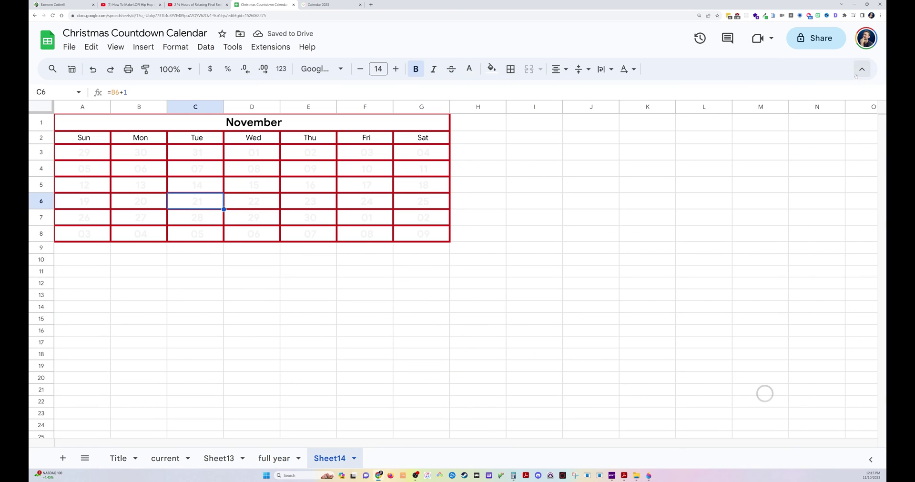
- Delete all four conditional formatting rules from the pasted calendar
left_click(175, 47)
left_click(220, 237)
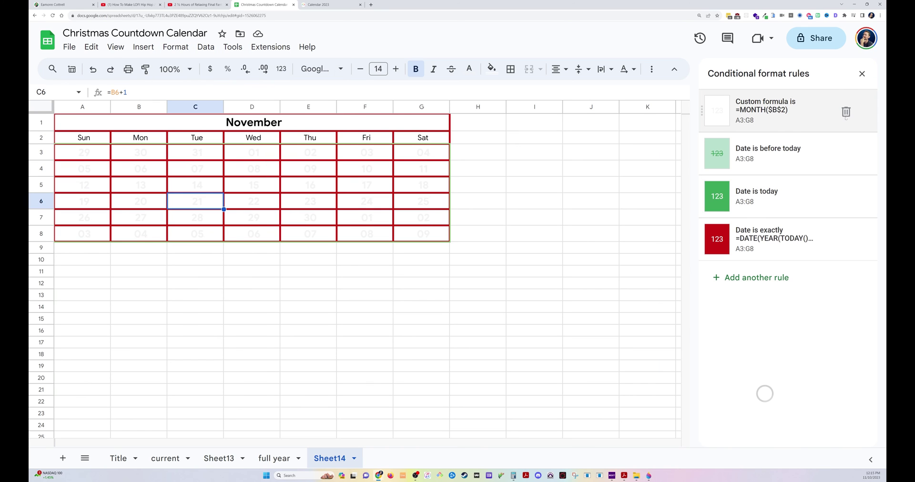
left_click(846, 111)
left_click(846, 111)
left_click(846, 112)
left_click(846, 112)
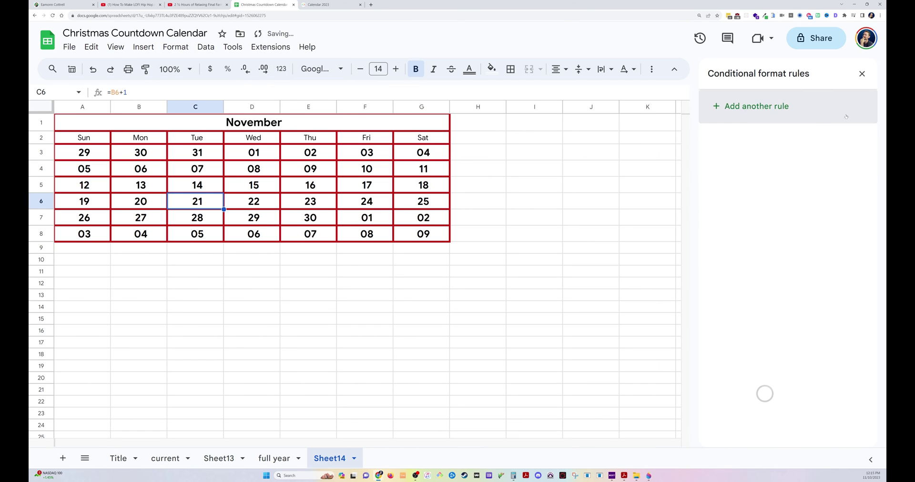
left_click(846, 113)
left_click(862, 74)
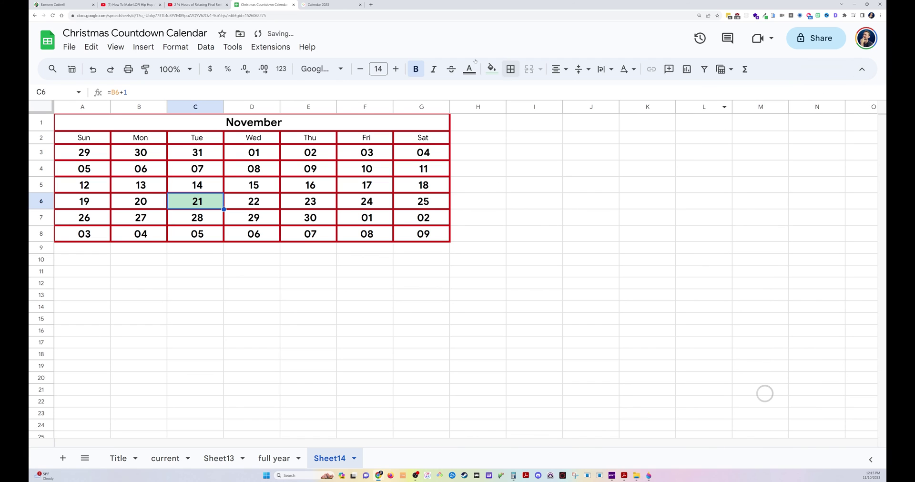
- Delete the stray "Cell is not empty" conditional formatting rule from cell C6
left_click(175, 46)
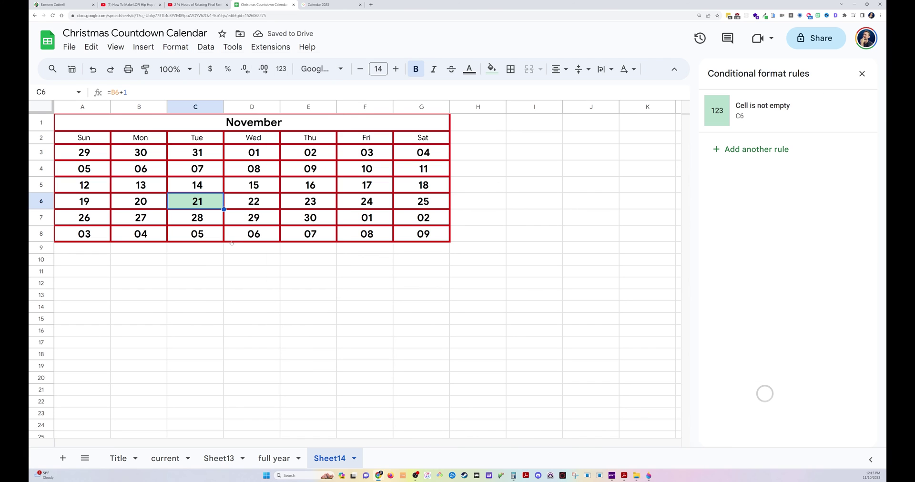
left_click(220, 237)
left_click(846, 112)
left_click(862, 73)
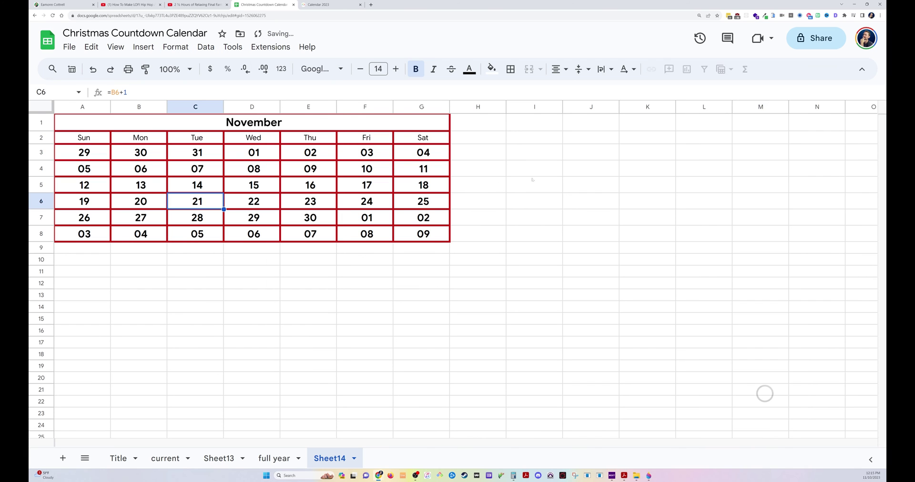
- Change the calendar's month header formula to =DATE(YEAR(TODAY()),1,1)
left_click(252, 248)
left_click(243, 122)
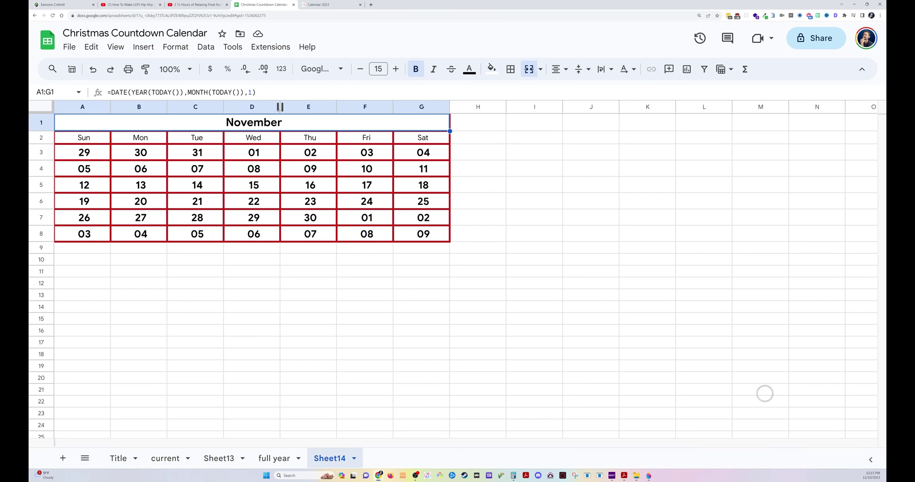
key("Return")
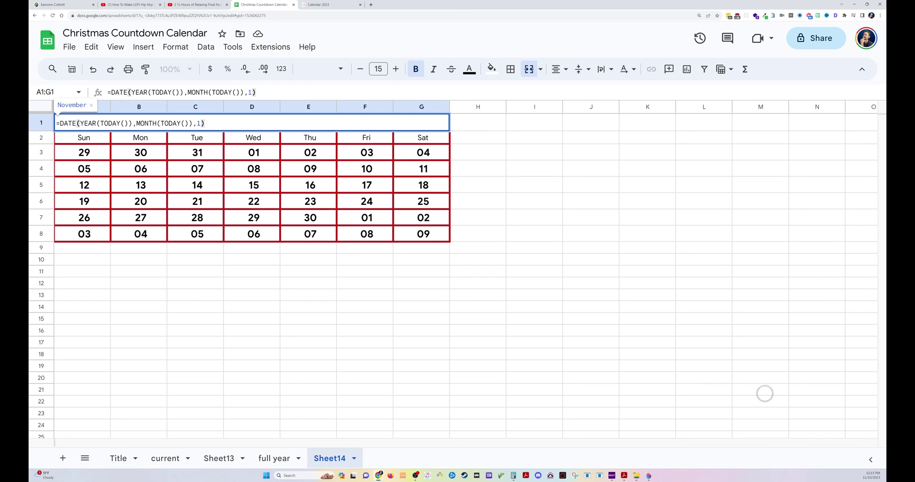
left_click_drag(136, 124, 193, 123)
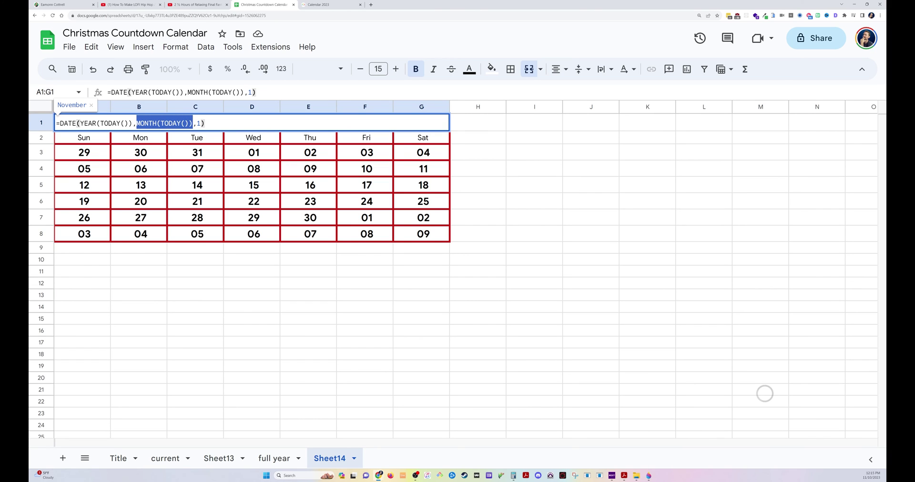
type("1")
key("Tab")
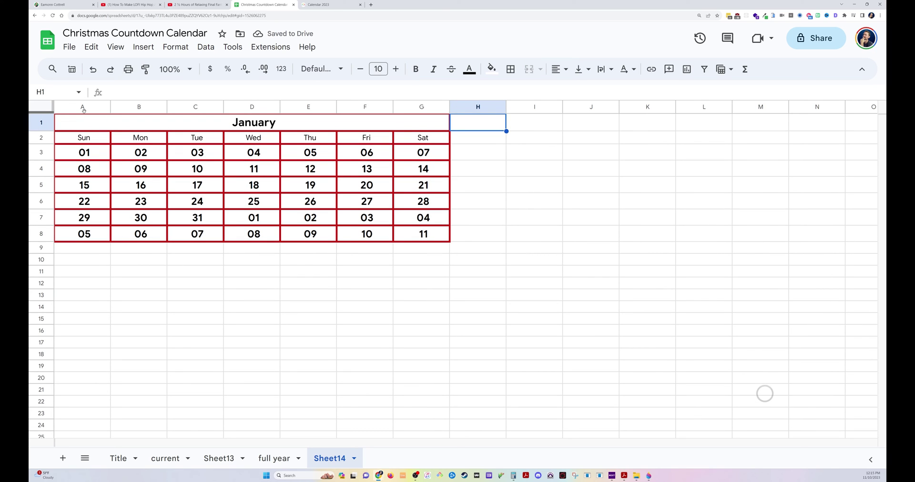
- Move an empty column and an empty row ahead of the calendar so it starts at B2, and narrow column A to a margin
left_click(515, 107)
left_click_drag(515, 107, 55, 135)
left_click(42, 259)
left_click(76, 164)
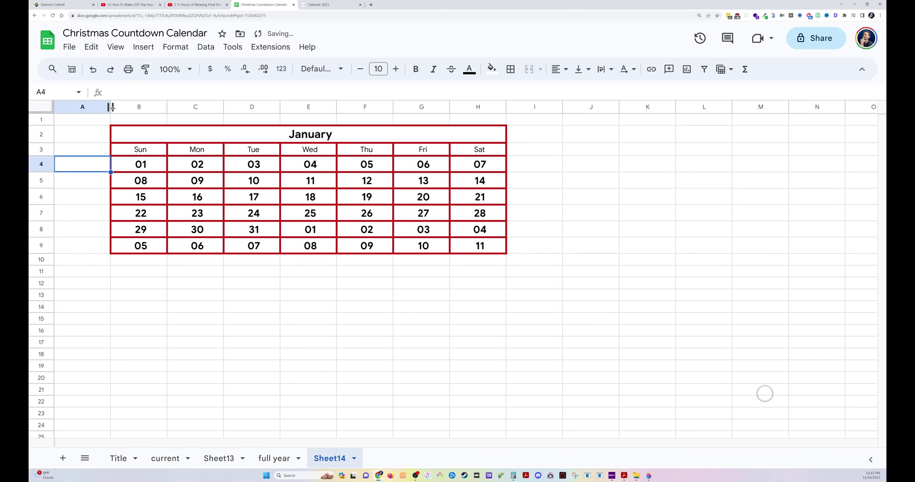
left_click_drag(110, 107, 59, 107)
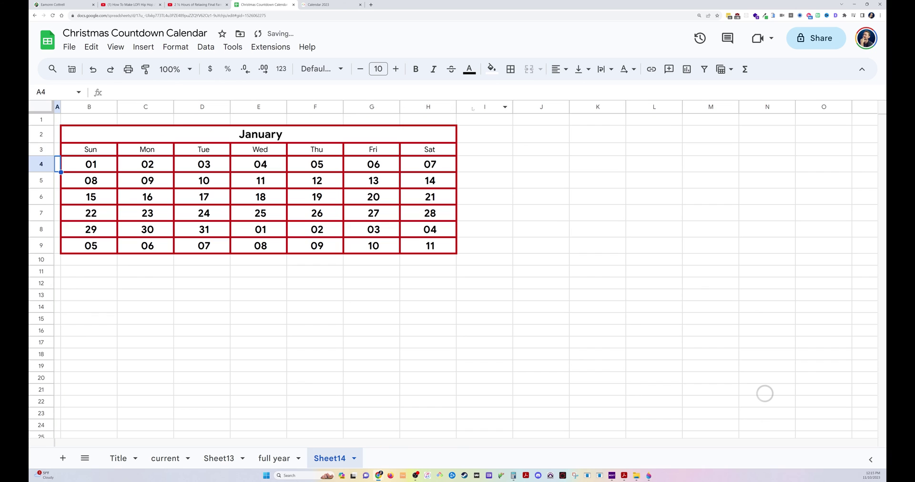
- Copy the January calendar in B2:H9 to J2 and narrow the spacer column I between the two calendars
left_click(473, 108)
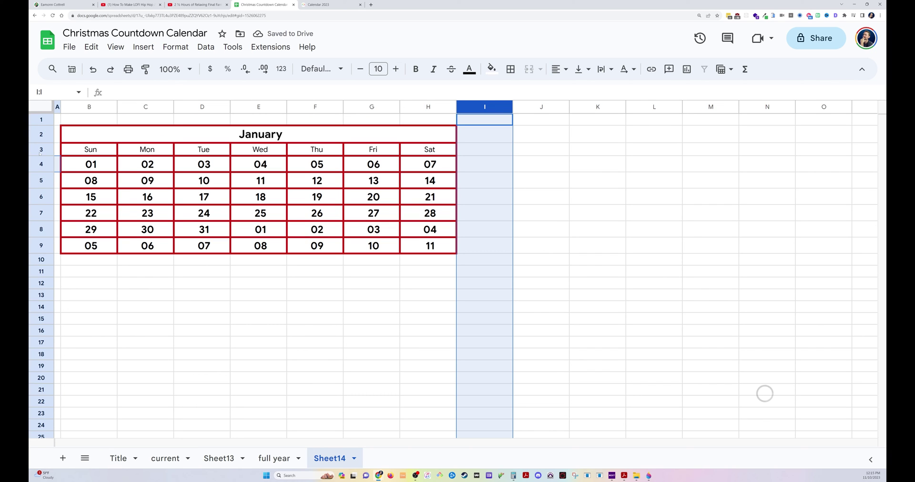
mouse_move(65, 141)
left_mouse_down()
mouse_move(215, 200)
mouse_move(453, 251)
left_mouse_up()
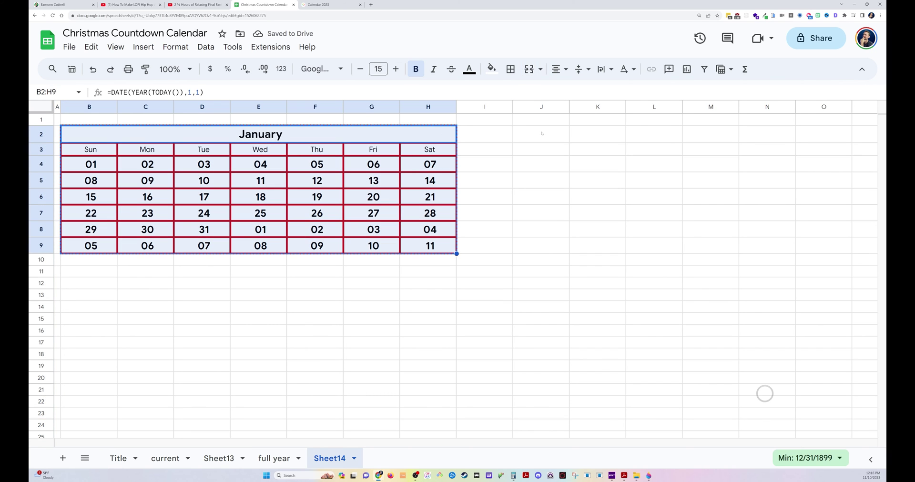
left_click(542, 134)
key("ctrl+v")
left_click(510, 106)
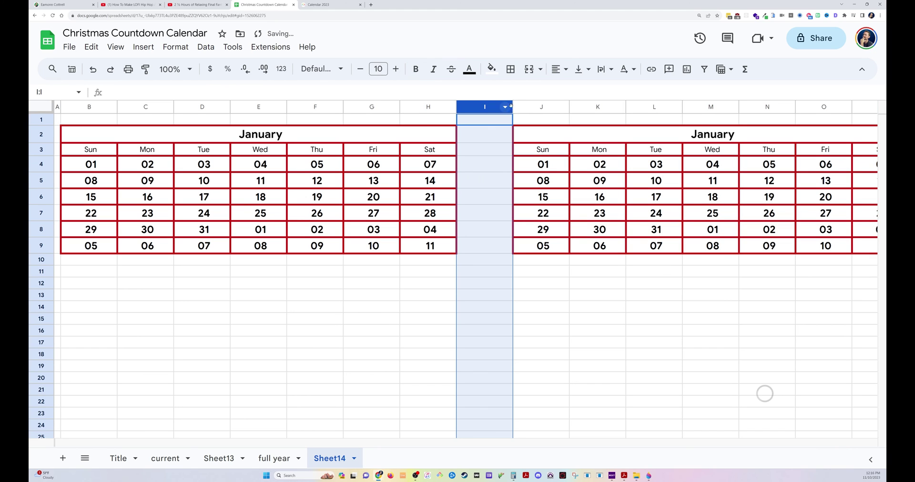
left_click_drag(510, 107, 465, 107)
- Copy the calendar in J2:P9 to R2 and narrow the spacer column Q
left_click_drag(525, 135, 480, 244)
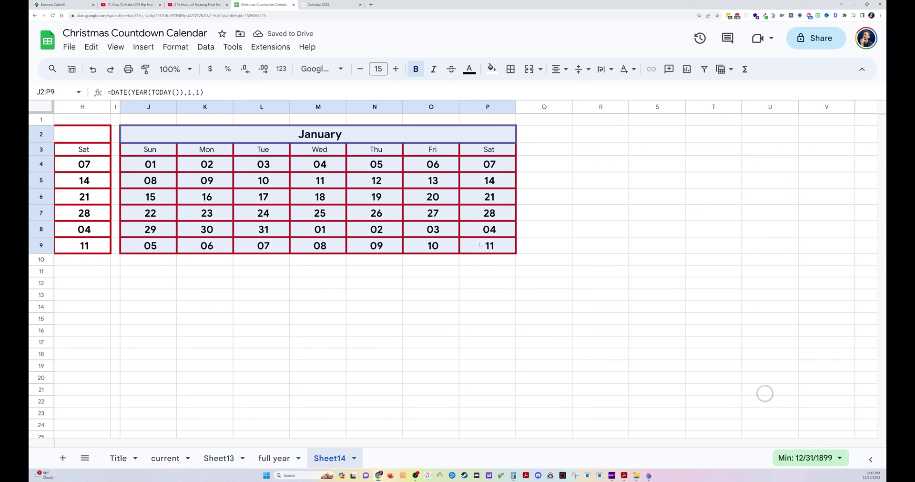
key("ctrl+c")
left_click(591, 134)
key("ctrl+v")
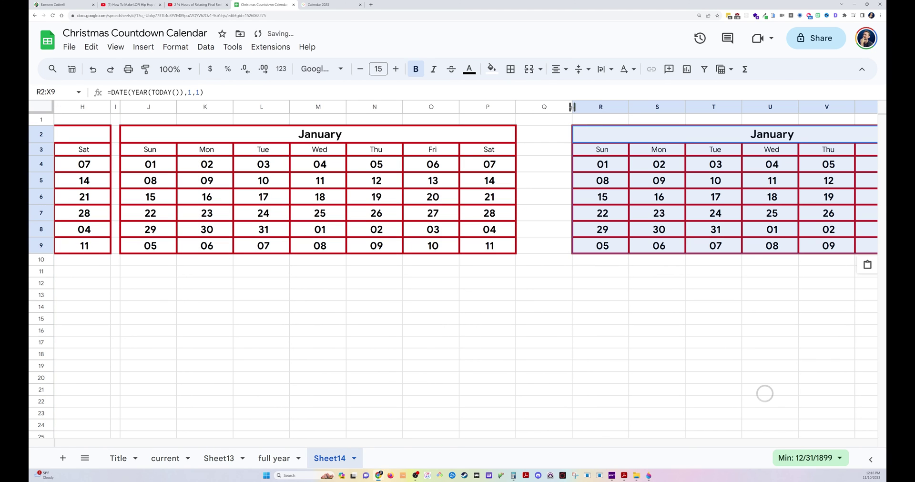
left_click_drag(572, 107, 519, 107)
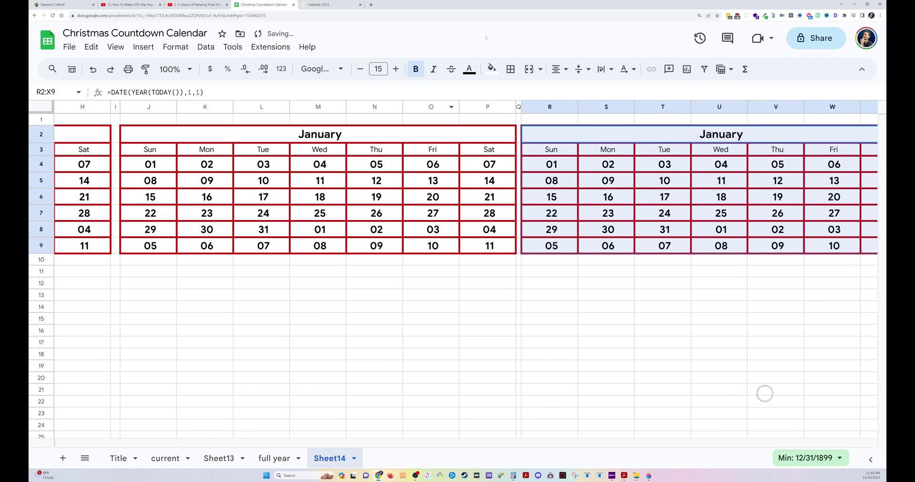
- Resize every column of the sheet to one narrower uniform width
key("ctrl+minus")
scroll(765, 394, "right", 2)
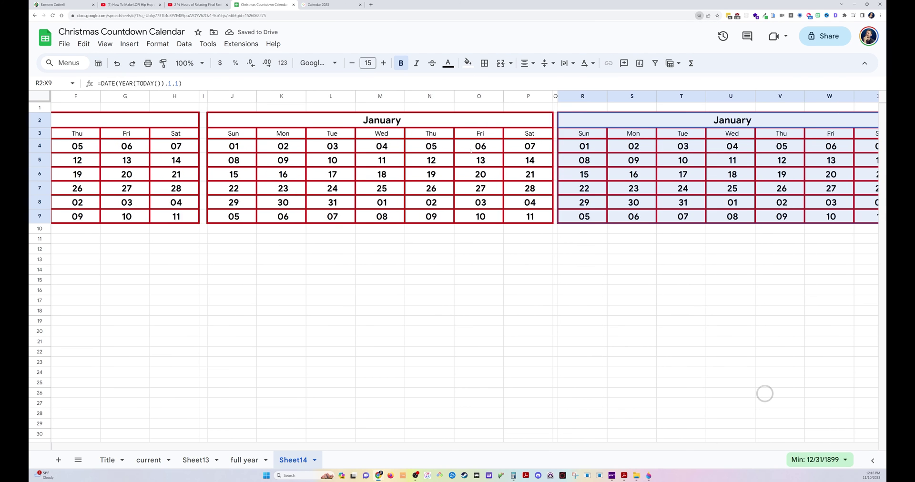
scroll(765, 394, "left", 6)
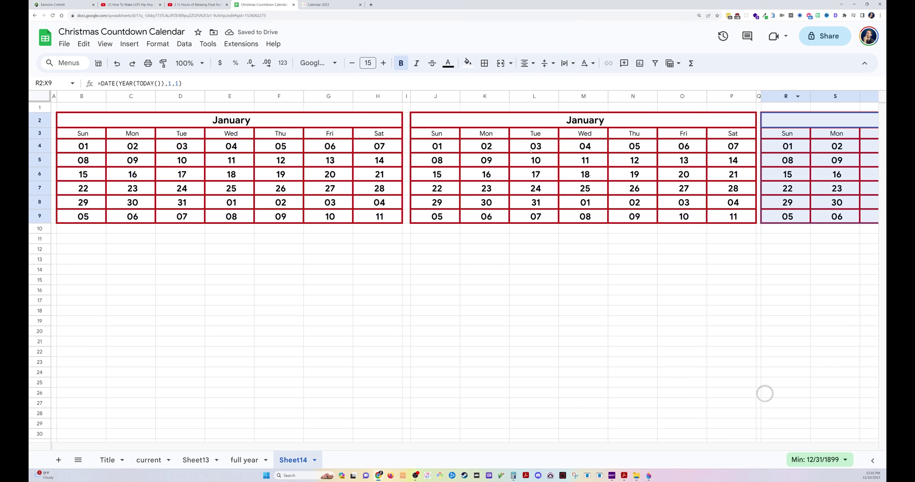
key("ctrl+a")
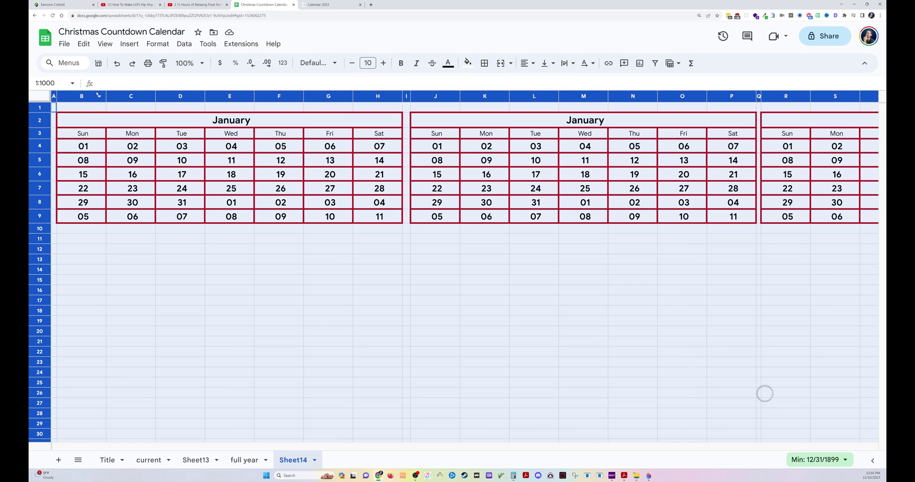
left_click_drag(106, 96, 96, 95)
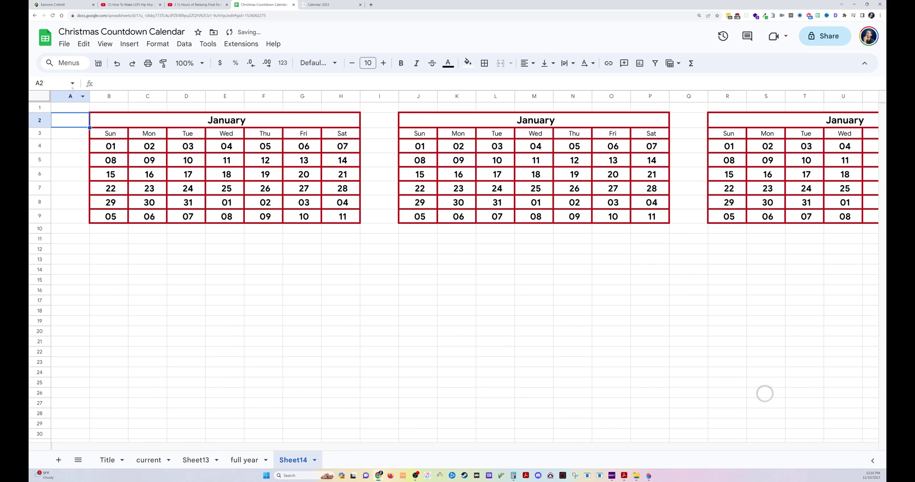
- Narrow the margin and spacer columns A, I and Q together to thin strips
left_click(70, 96)
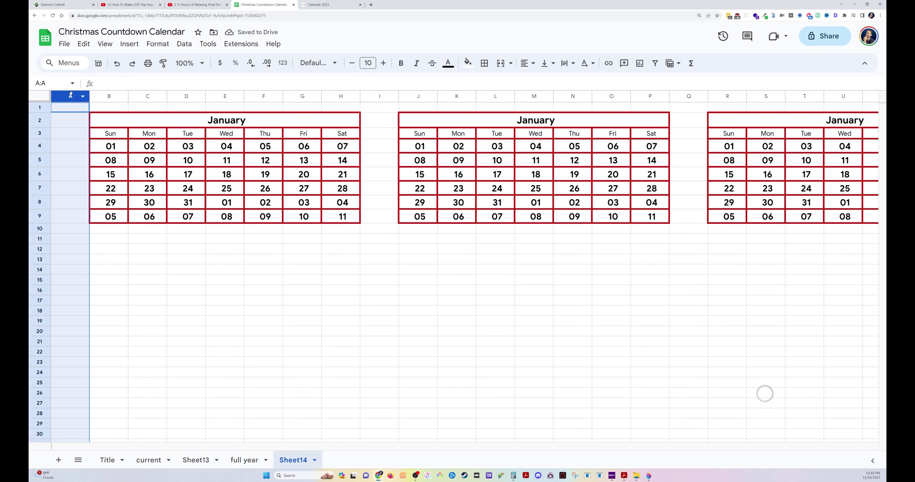
left_click(376, 95, "ctrl")
left_click(689, 96, "ctrl")
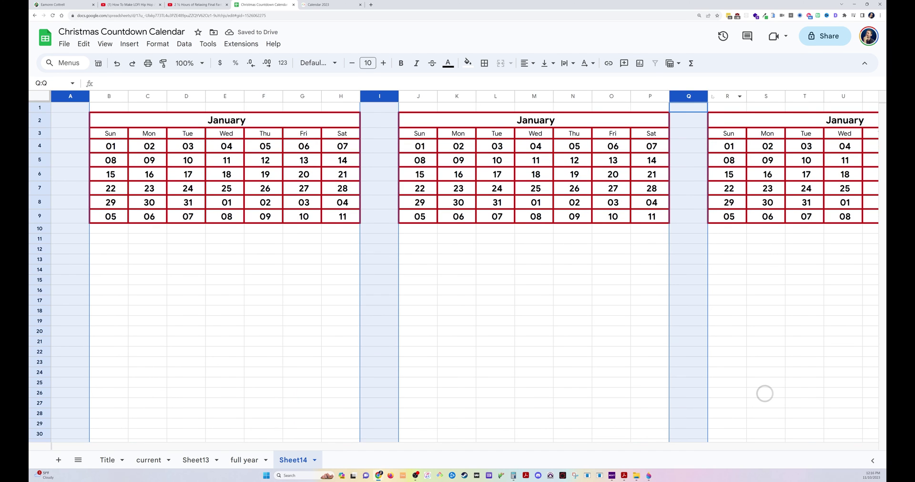
left_click_drag(708, 95, 677, 96)
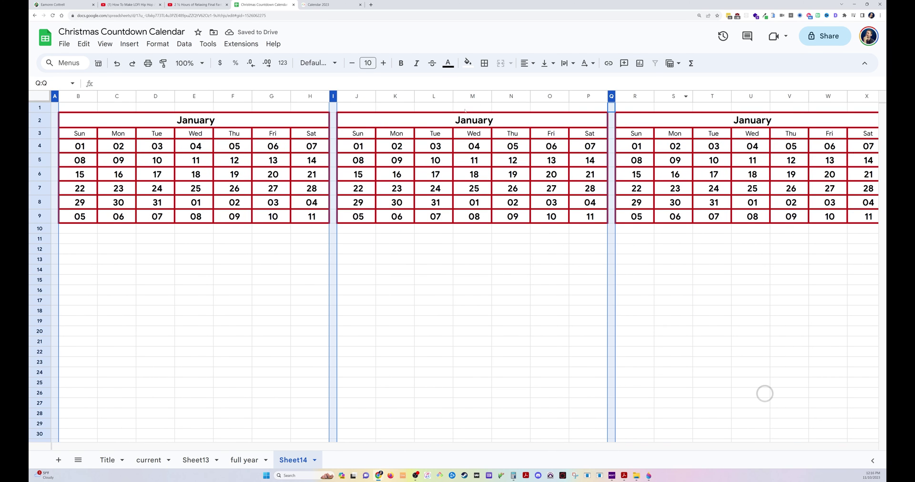
- Set the second calendar's heading J2 to =EDATE(B2,1) and reuse that formula in the third calendar's heading R2
double_click(445, 123)
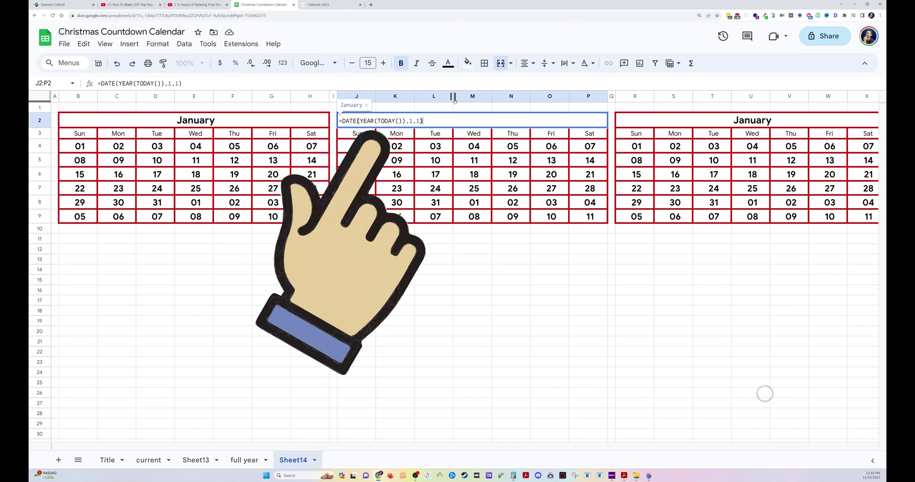
key("Escape")
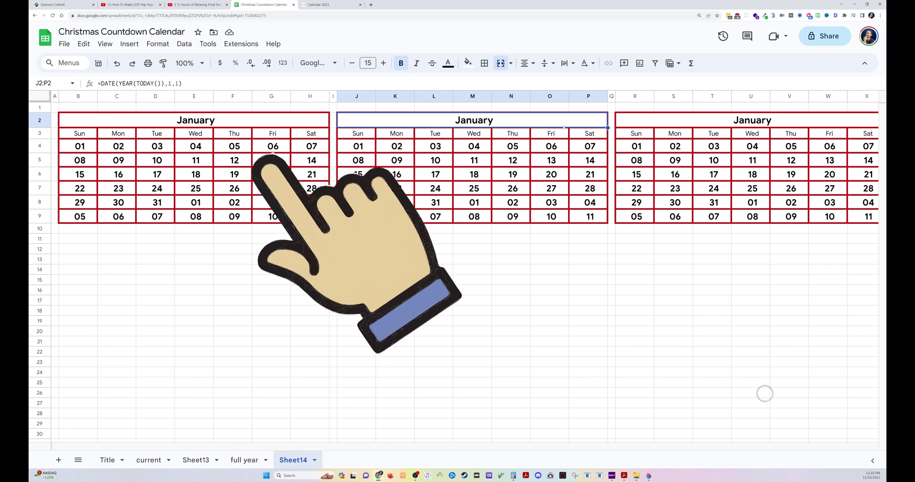
type("=ed")
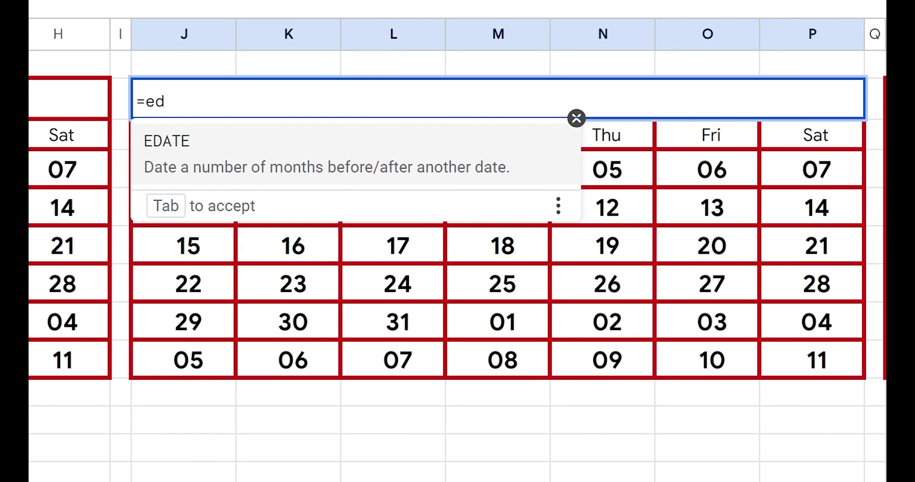
key("Tab")
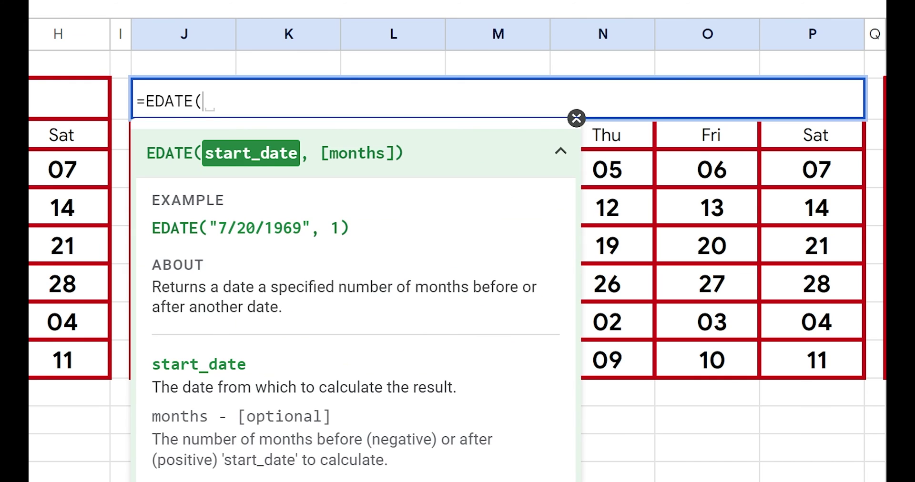
type("B2")
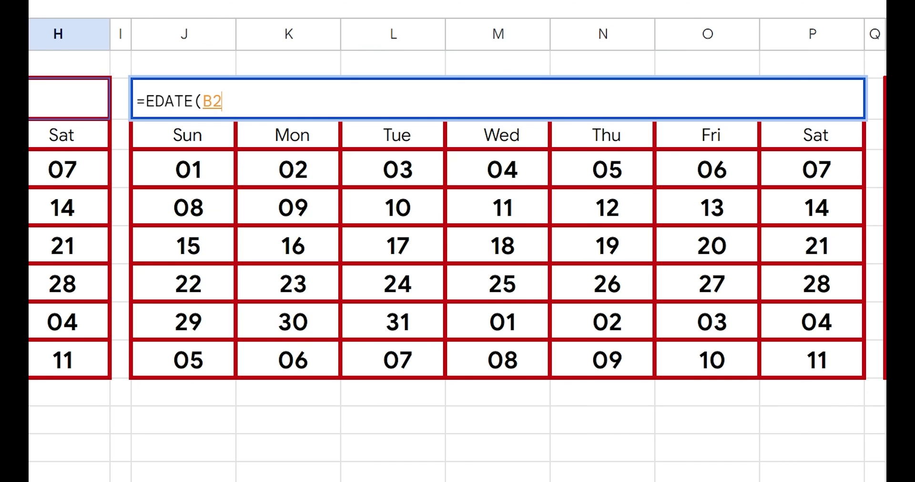
type(", ")
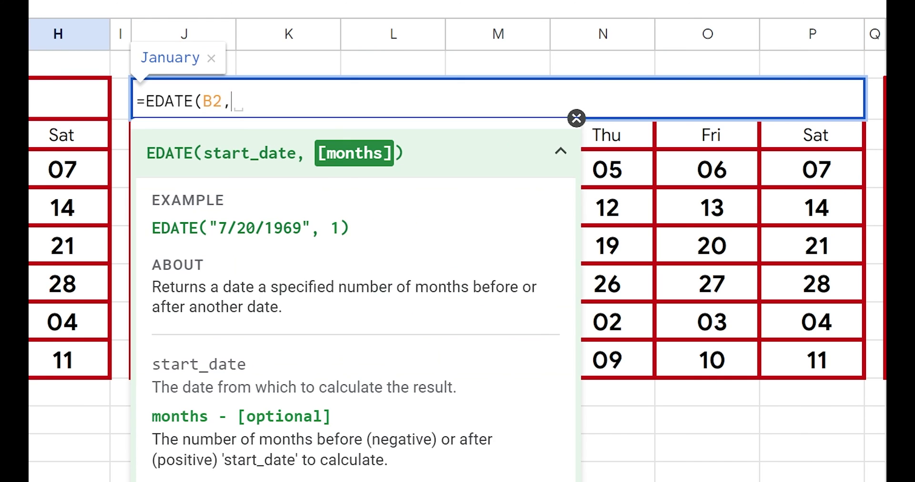
type("1)")
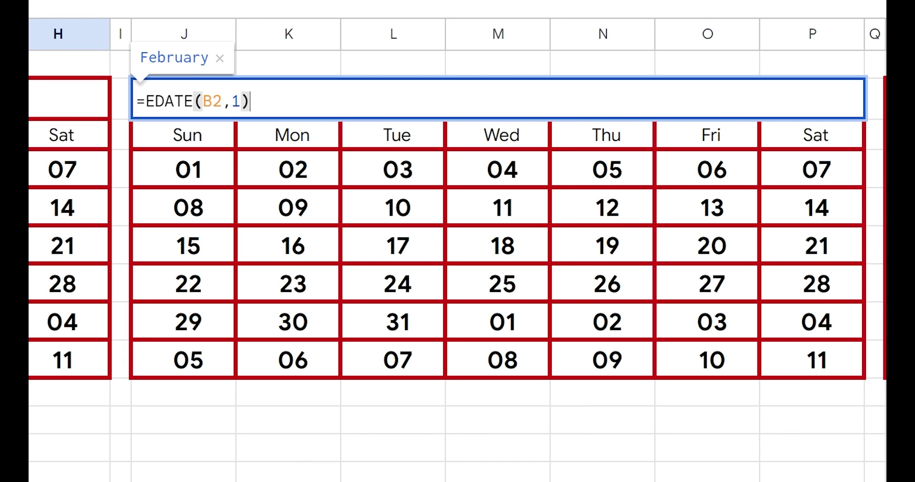
key("Return")
left_click(745, 116)
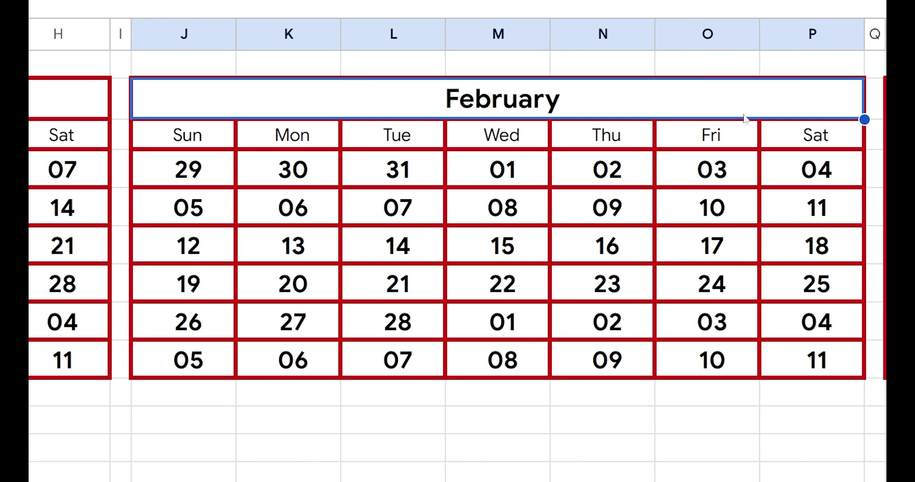
key("Right")
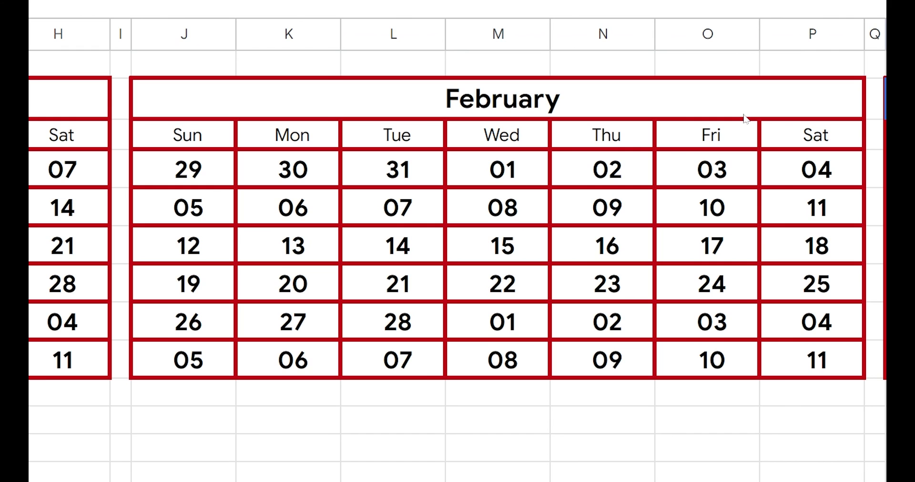
- Copy the January to March calendars in B2:X9 to a second row of calendars starting at B11
key("ctrl+a")
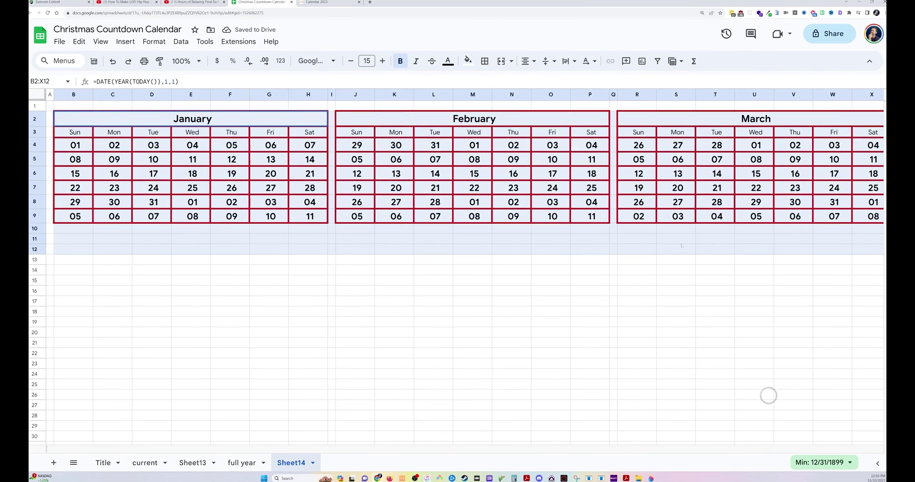
key("ctrl+c")
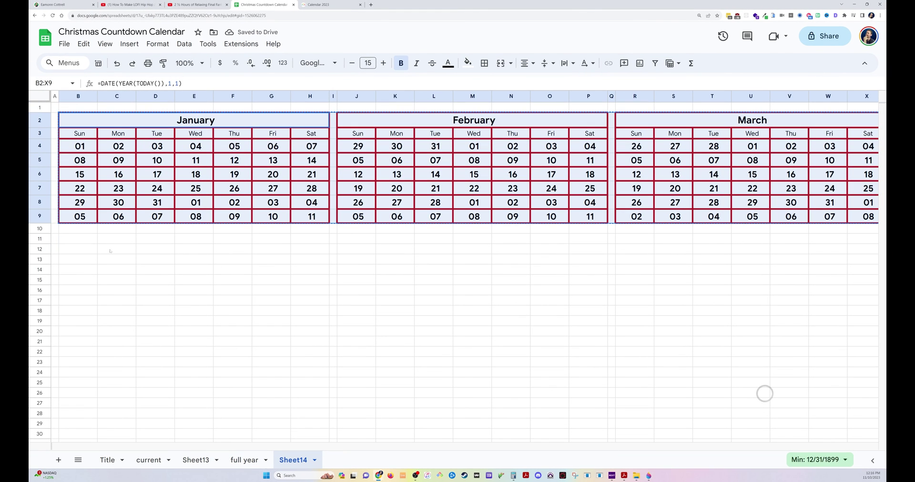
left_click(71, 234)
key("ctrl+v")
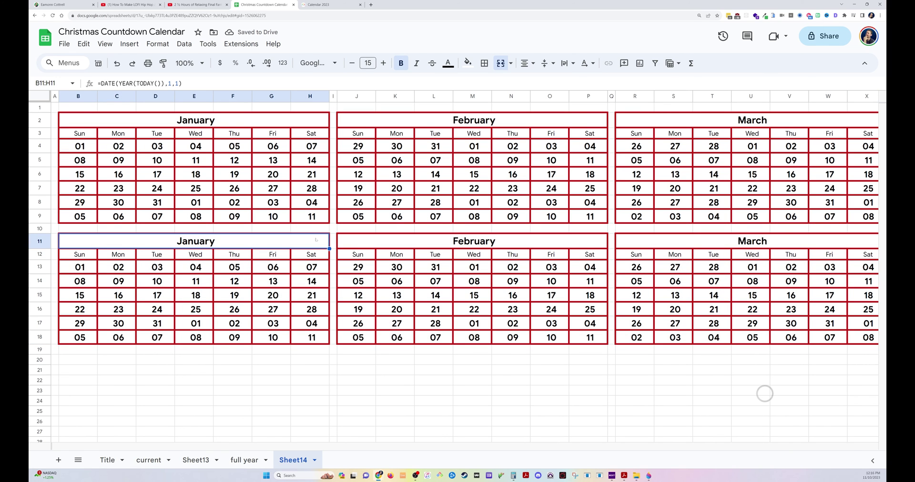
- Set the second row's first calendar heading in B11 to =EDATE(R2,1) so it continues from March
type("=EDATE(")
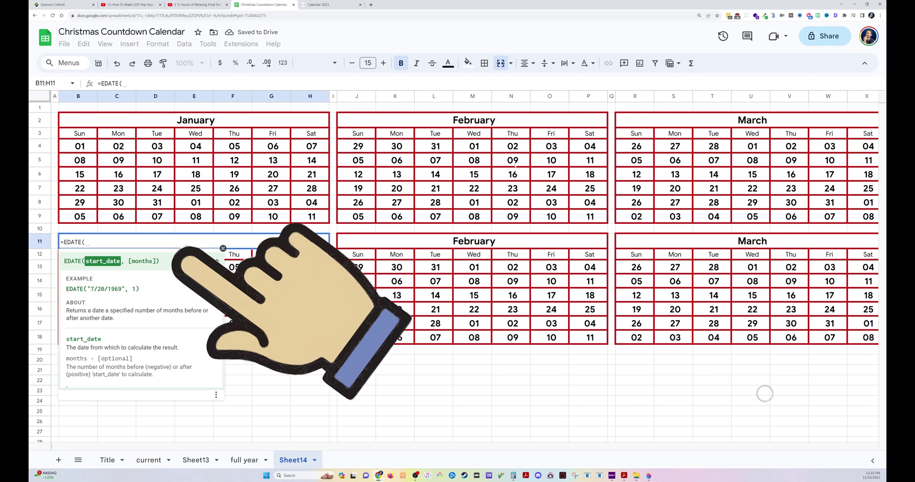
left_click(643, 126)
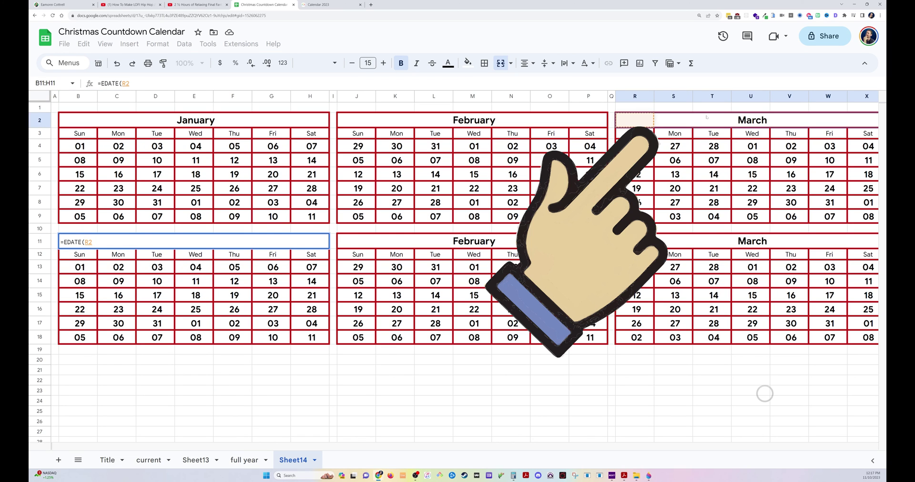
type(",1")
key("Return")
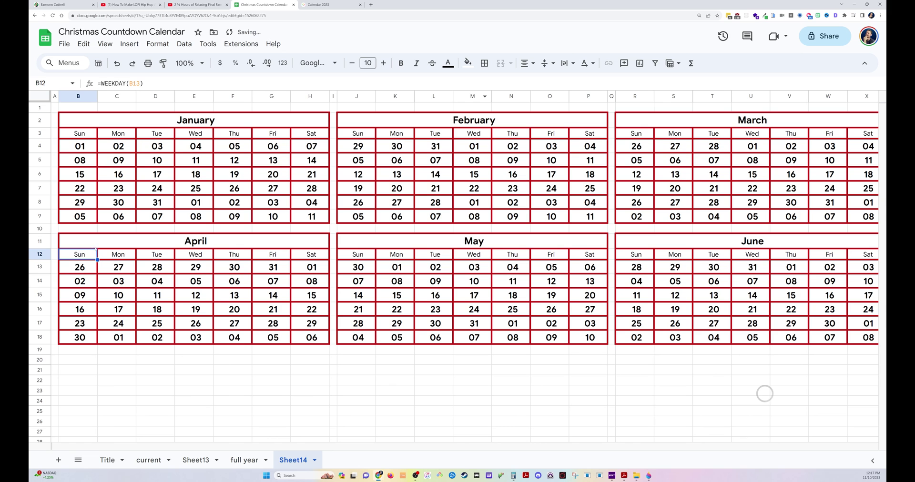
- Copy the April to June calendars in B11:X18 to B20 and again to B29 to complete the twelve months
left_click_drag(96, 248, 788, 337)
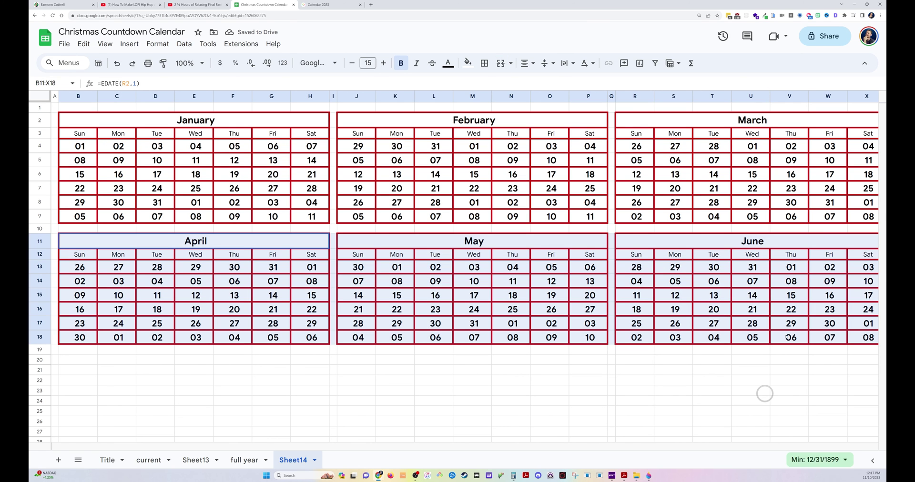
key("ctrl+c")
left_click(85, 361)
key("ctrl+v")
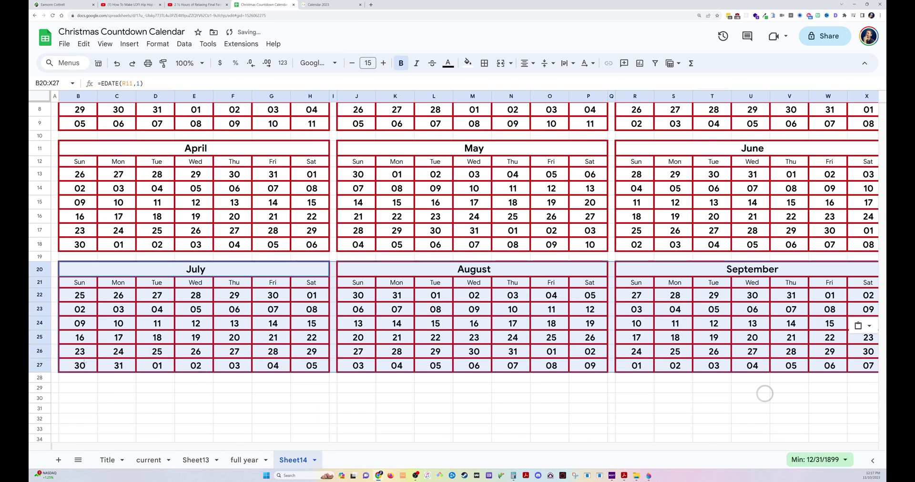
left_click(78, 391)
key("ctrl+v")
scroll(86, 381, "down", 2)
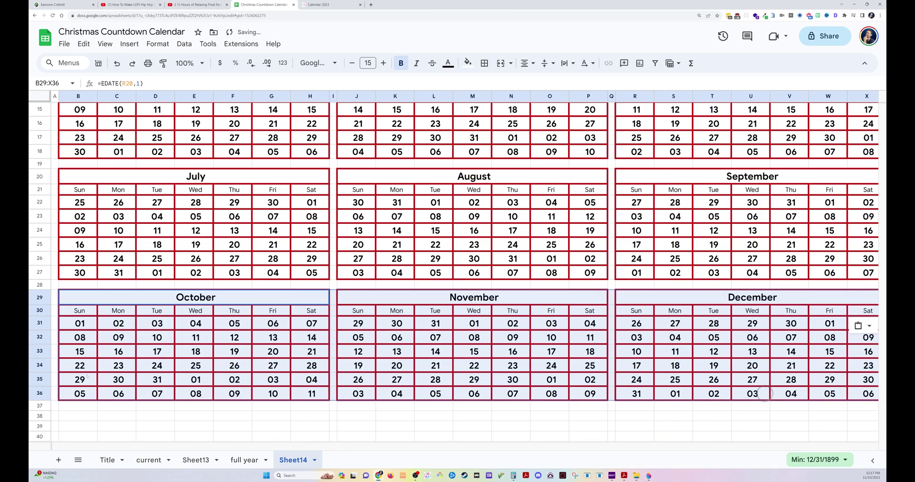
scroll(87, 375, "up", 5)
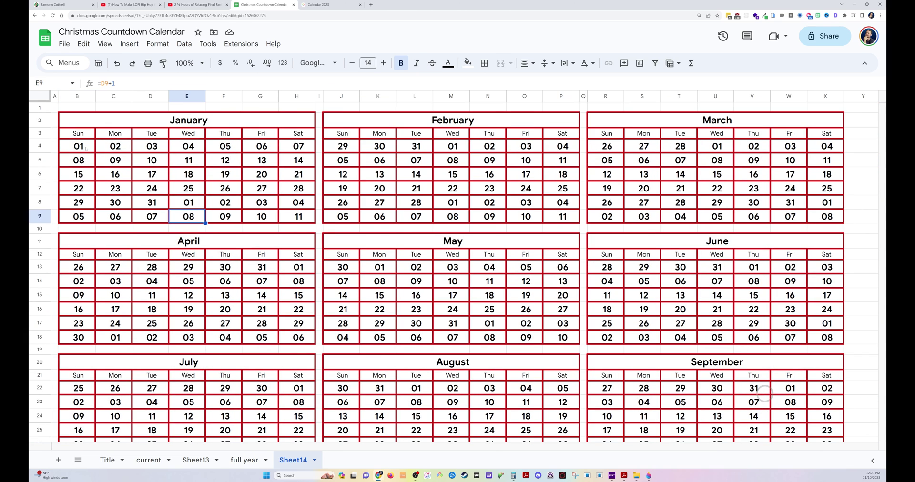
- Create a conditional formatting rule on the date cells B4:X9 with the custom formula =MONTH(B4)<>MONTH(B$6)
left_click_drag(86, 148, 826, 219)
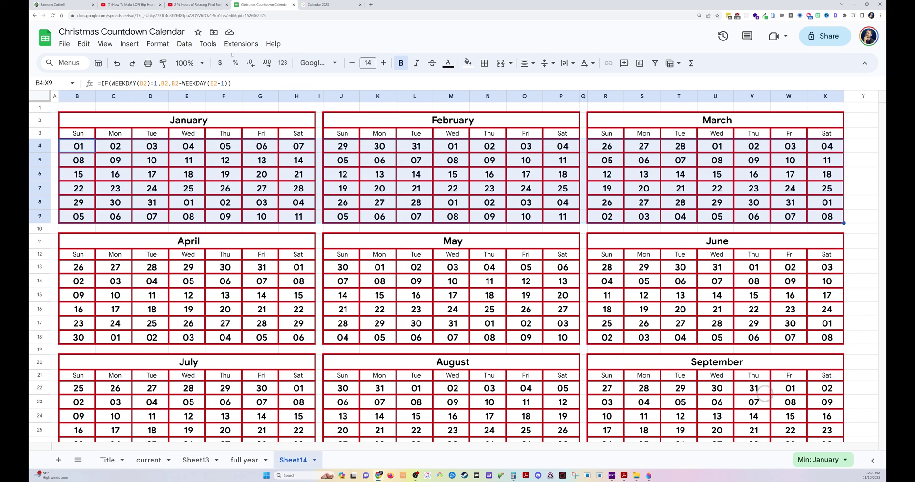
left_click(158, 44)
left_click(240, 210)
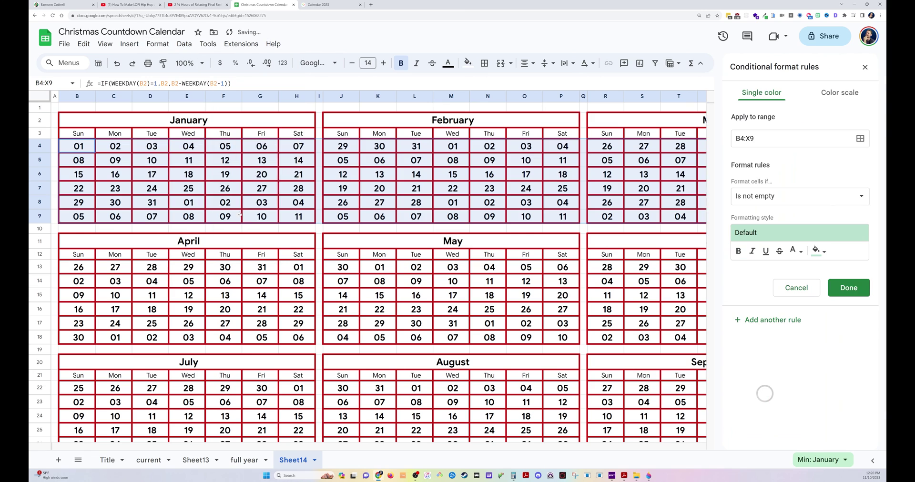
left_click(786, 198)
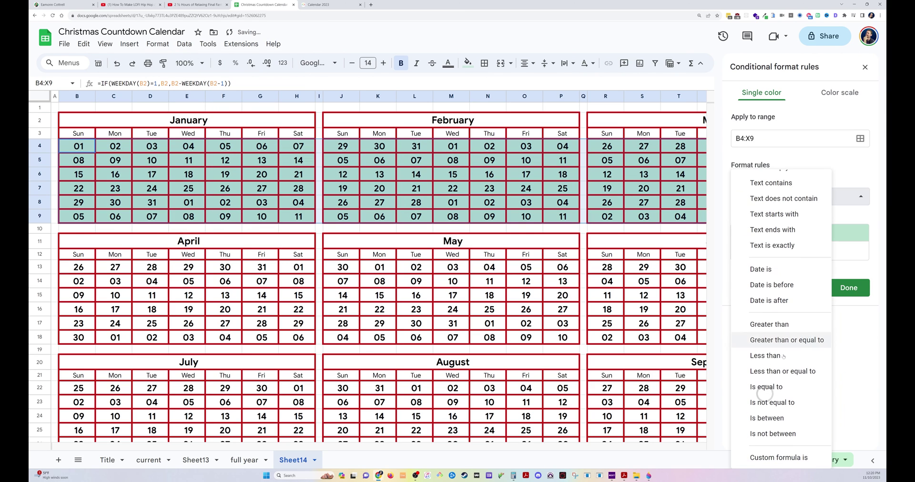
scroll(782, 334, "down", 1)
left_click(797, 457)
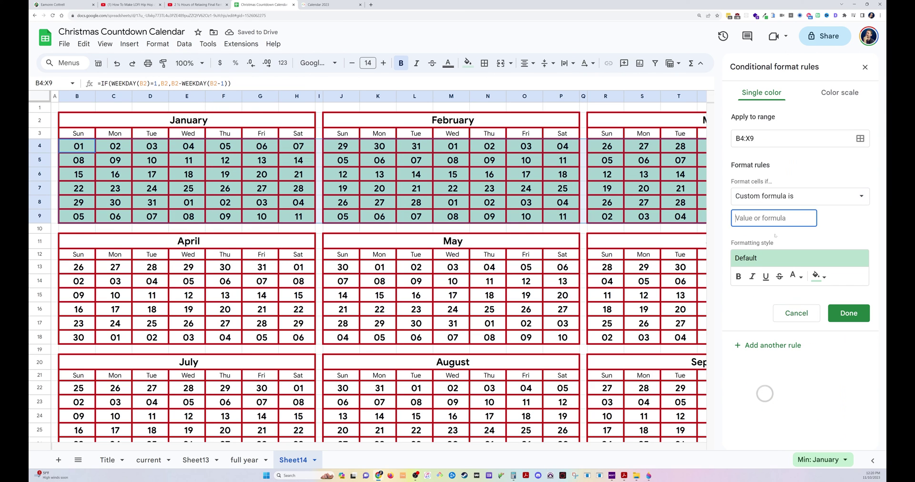
type("=MONTH")
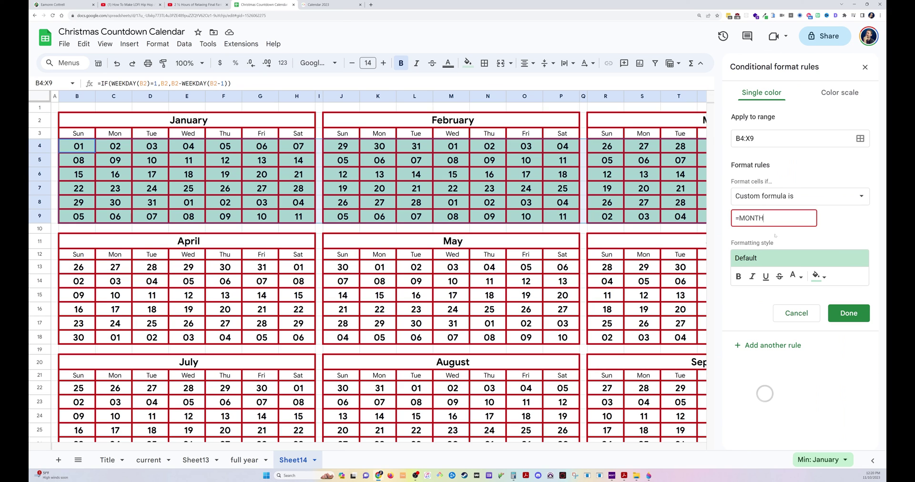
type("(B4)<>")
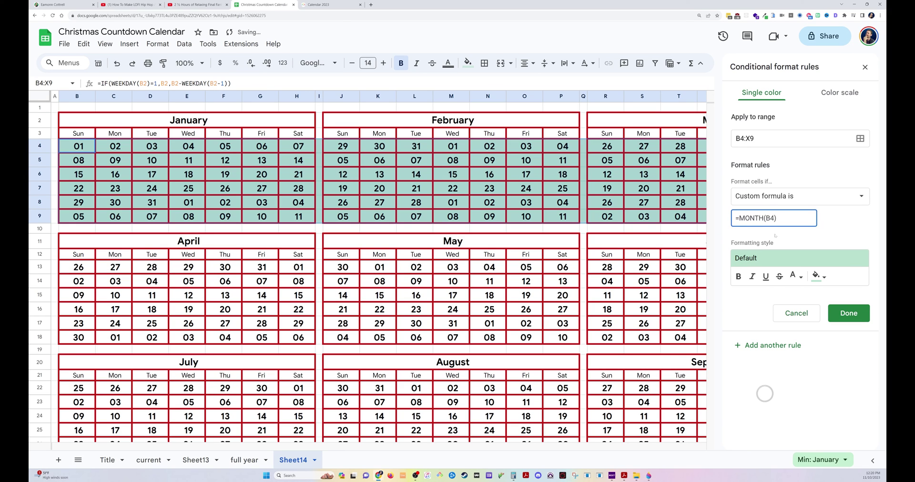
type("MONTH(")
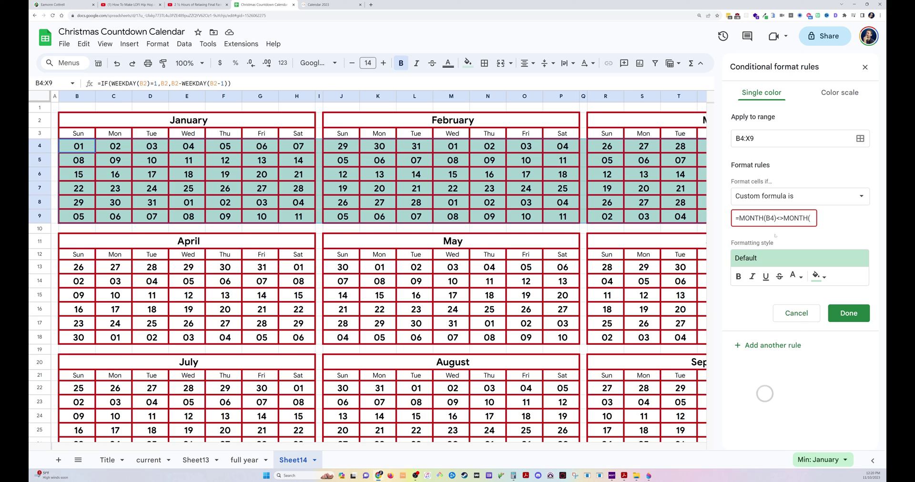
type("B")
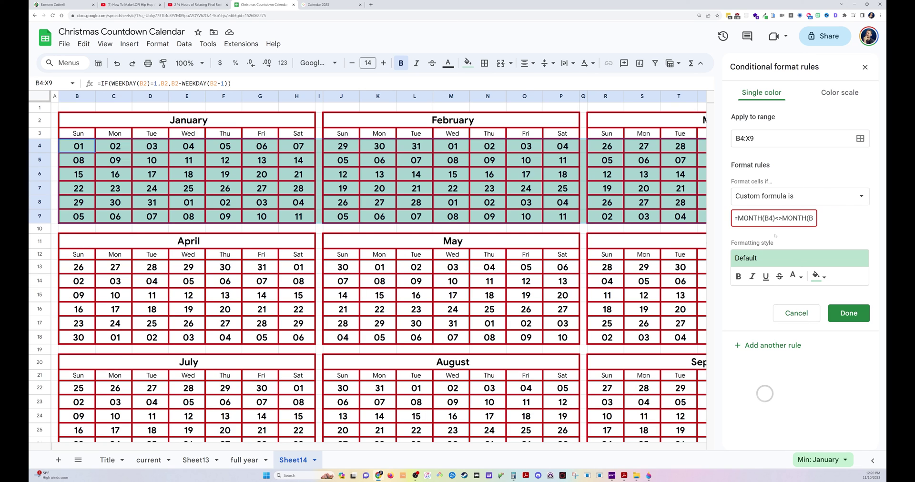
type("$6")
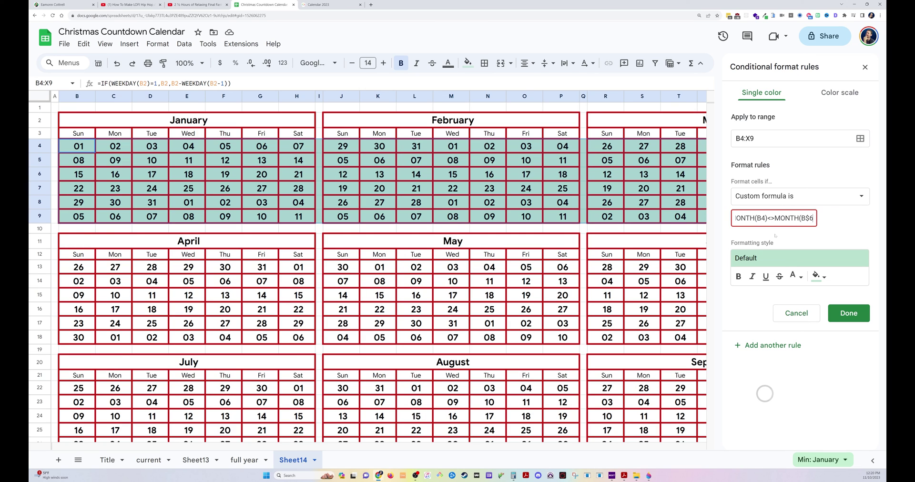
type(")")
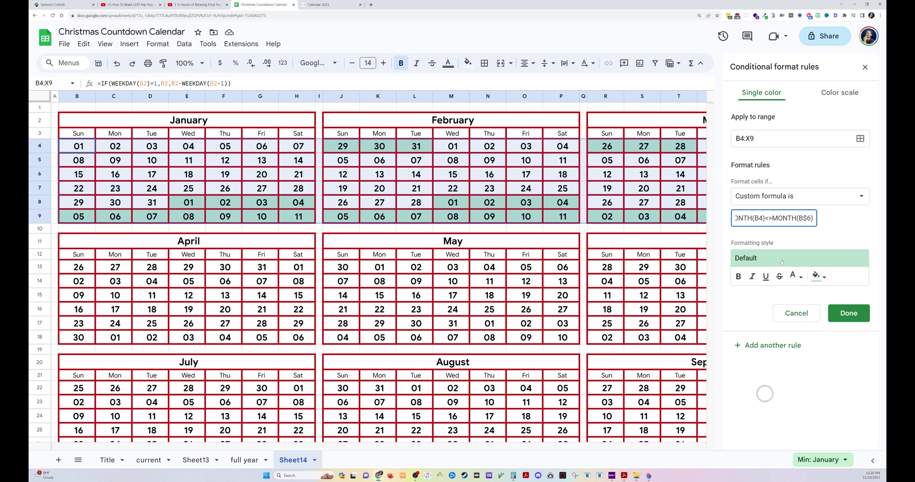
- Give the B4:X9 rule very light gray text with no fill color and save it
left_click(794, 276)
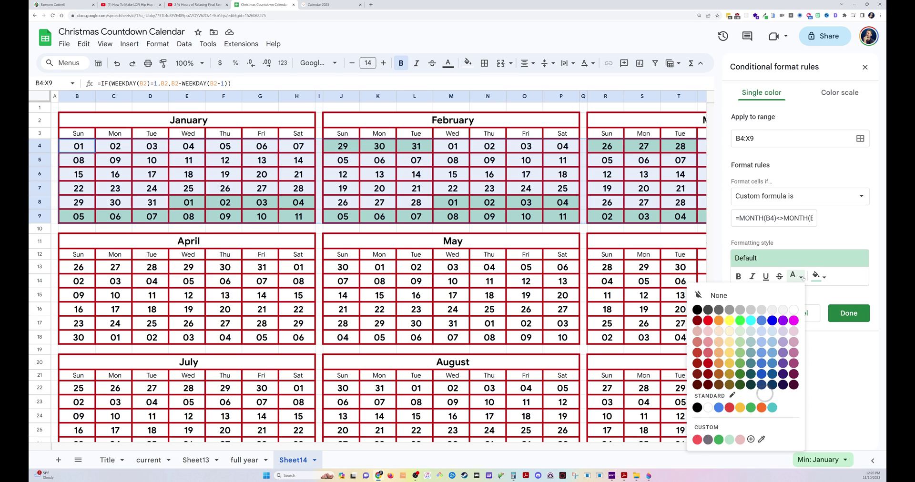
left_click(783, 309)
left_click(816, 277)
left_click(769, 296)
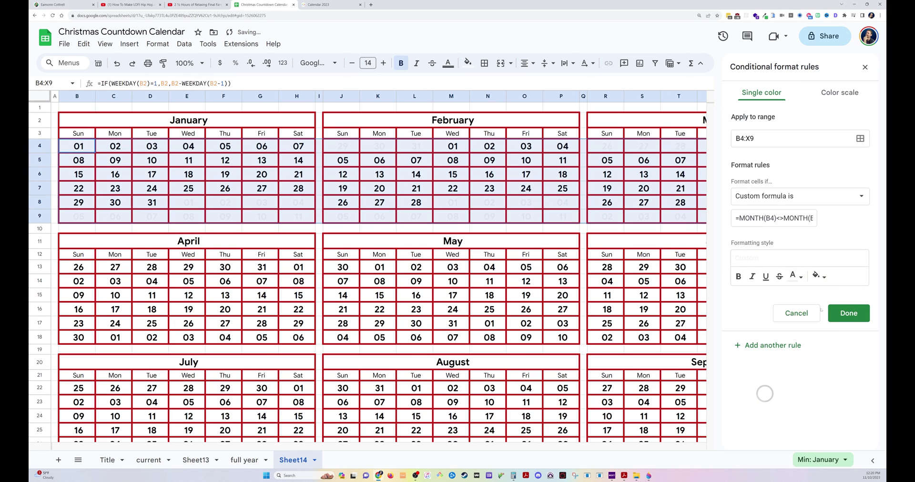
left_click(848, 313)
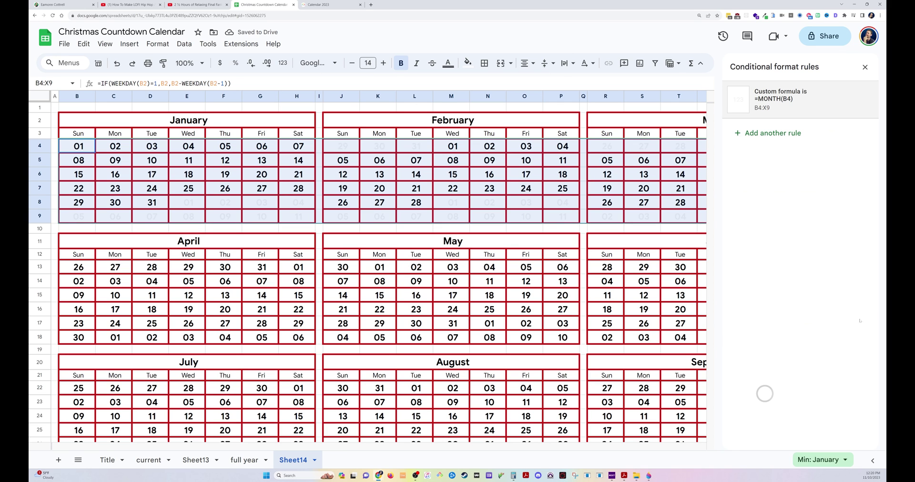
- Add a custom-formula conditional formatting rule to the April to June dates B13:X18 that fades days outside each month
left_click(87, 271)
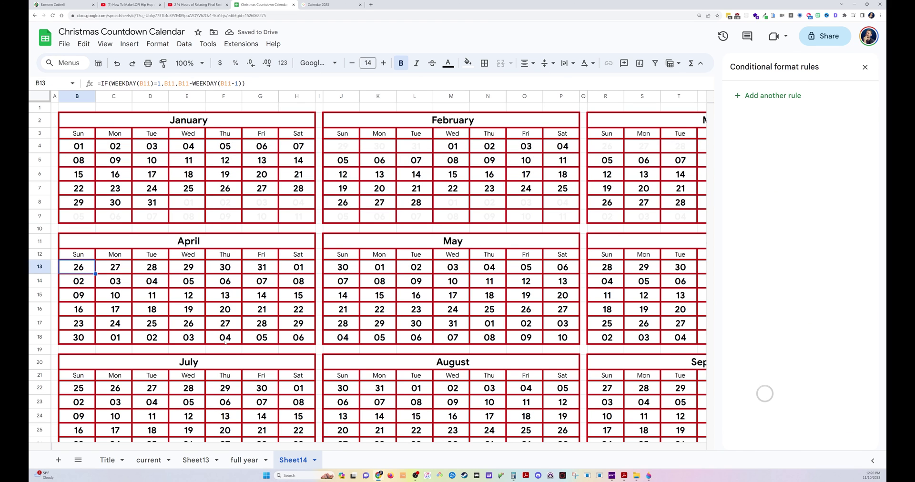
scroll(421, 326, "right", 3)
scroll(421, 326, "right", 1)
left_click(672, 337, "shift")
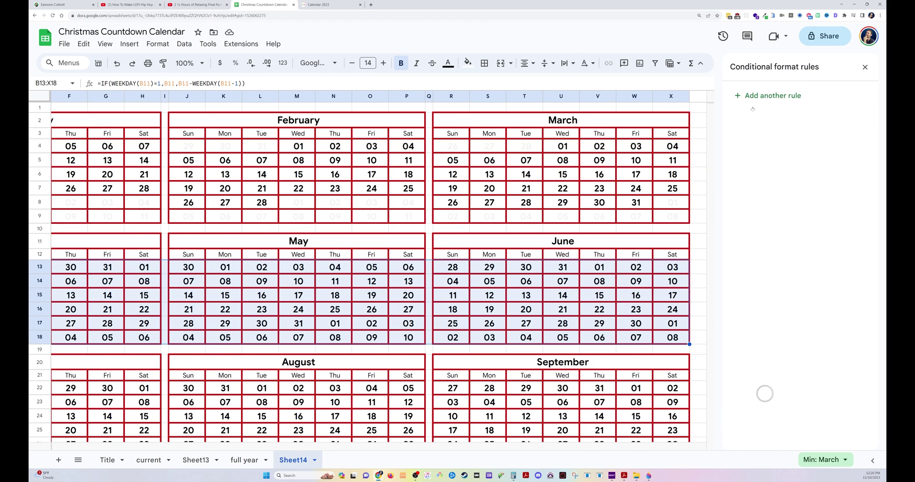
left_click(754, 95)
left_click(774, 218)
key("ctrl+v")
left_click(848, 313)
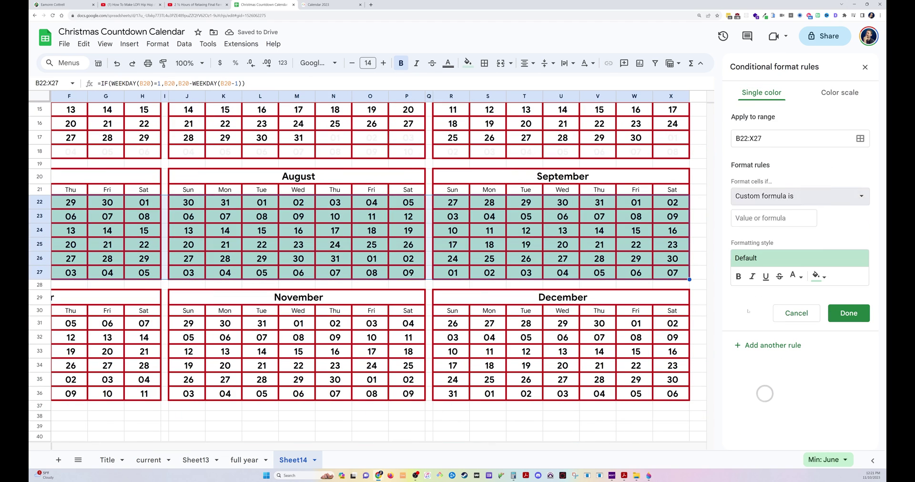
- Add custom-formula conditional formatting rules to the date cells B22:X27 and B31:X36 that fade days outside each month
key("ctrl+v")
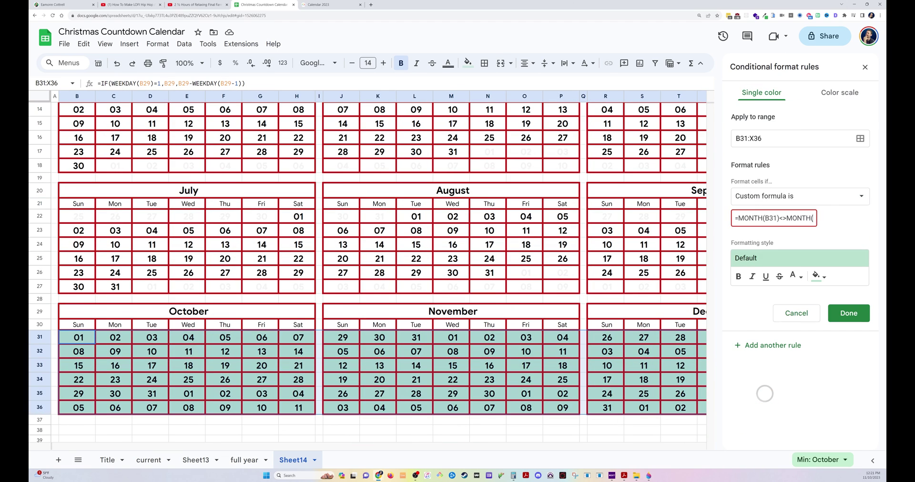
left_click(849, 313)
left_click(294, 316)
scroll(148, 254, "up", 5)
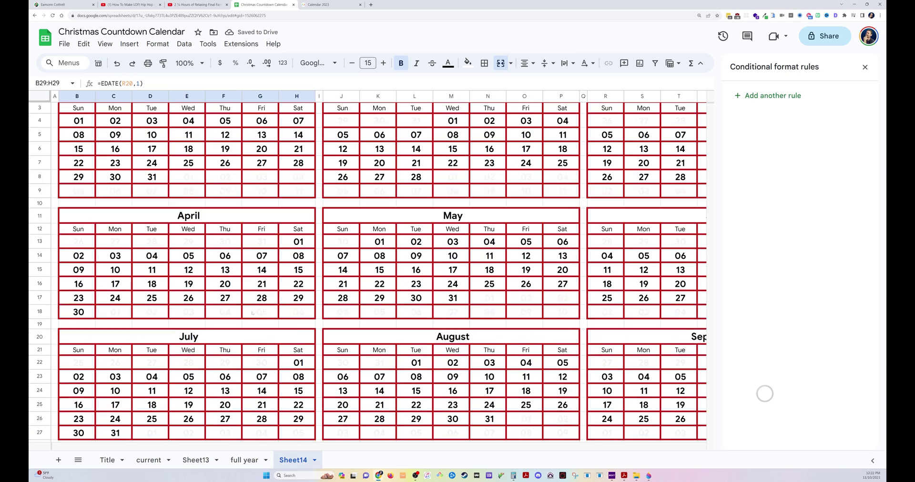
- Create a conditional formatting rule for dates before today across B4:X9, B13:X18, B22:X27 and B31:X36
left_click_drag(88, 146, 705, 217)
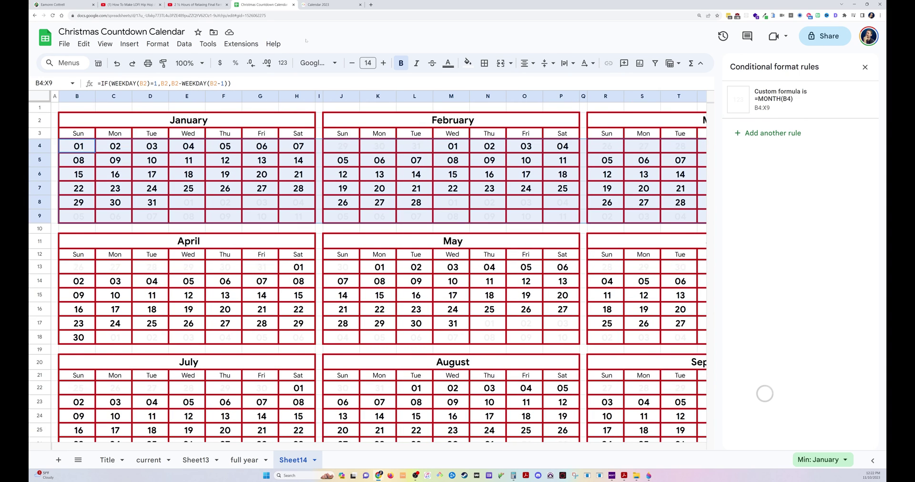
key("ctrl+minus")
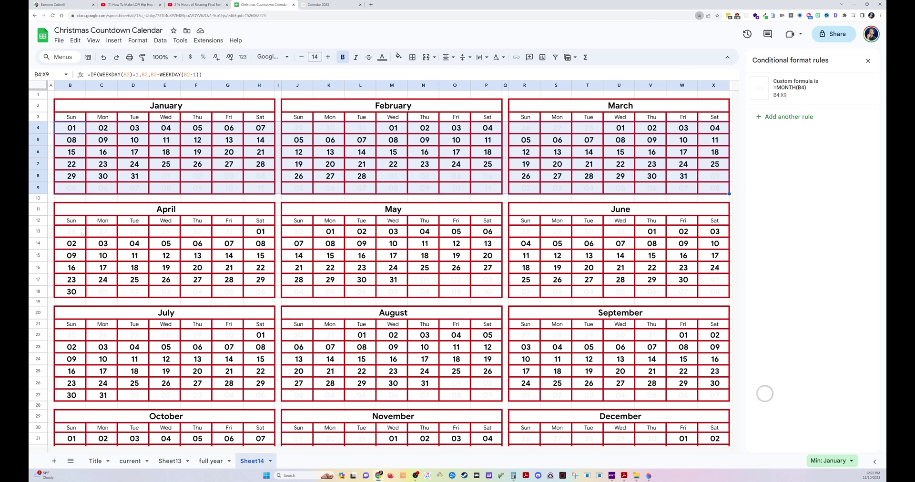
left_click_drag(76, 233, 715, 292)
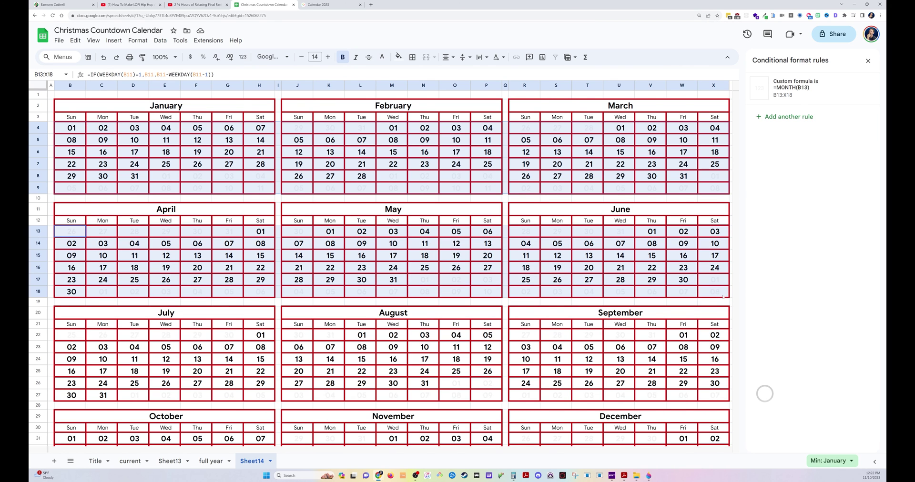
scroll(120, 307, "down", 3)
left_click_drag(82, 255, 711, 324)
left_click_drag(74, 360, 714, 420)
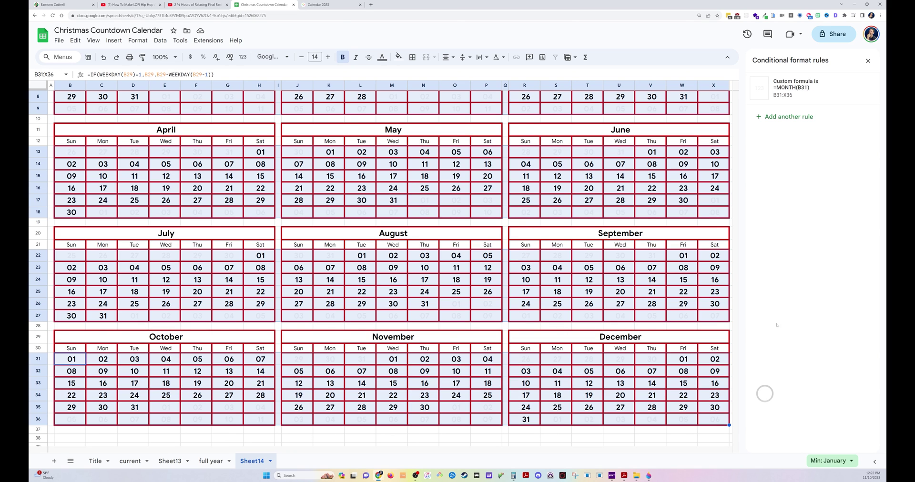
left_click(792, 121)
left_click(790, 173)
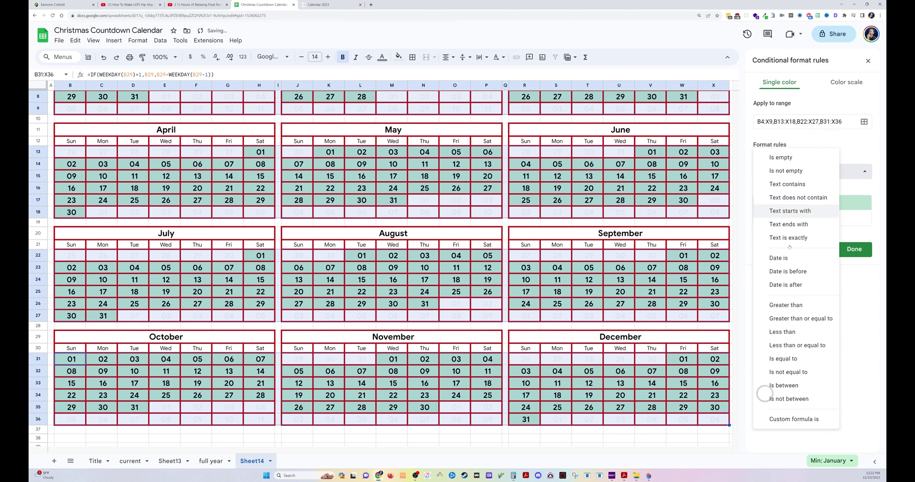
left_click(807, 276)
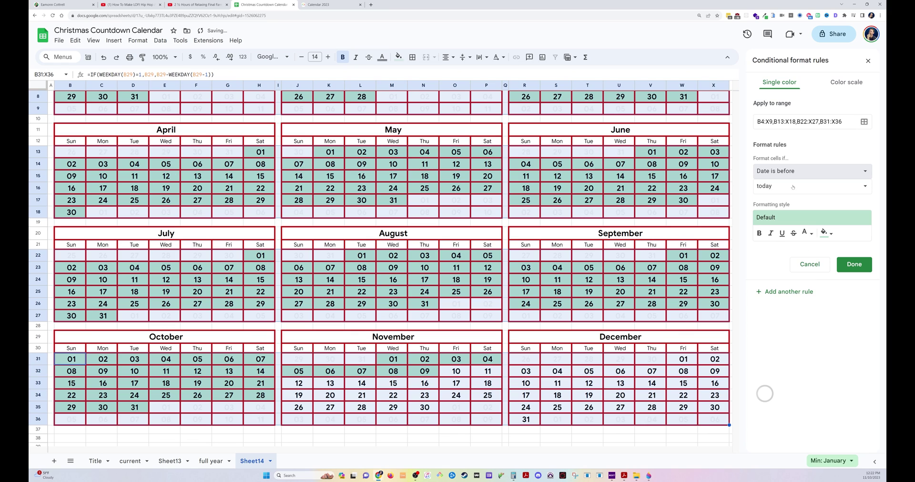
- Style the past-date rule with strikethrough, very light red text and a light red fill, and save it
left_click(793, 234)
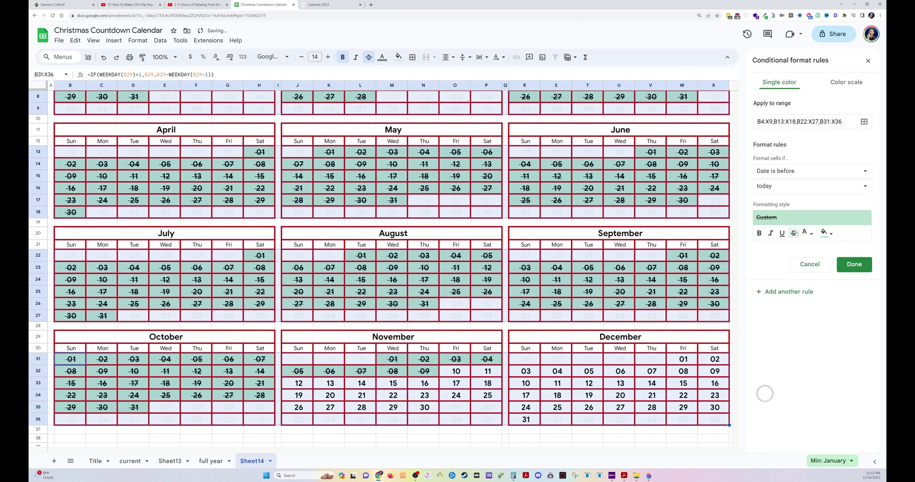
left_click(806, 234)
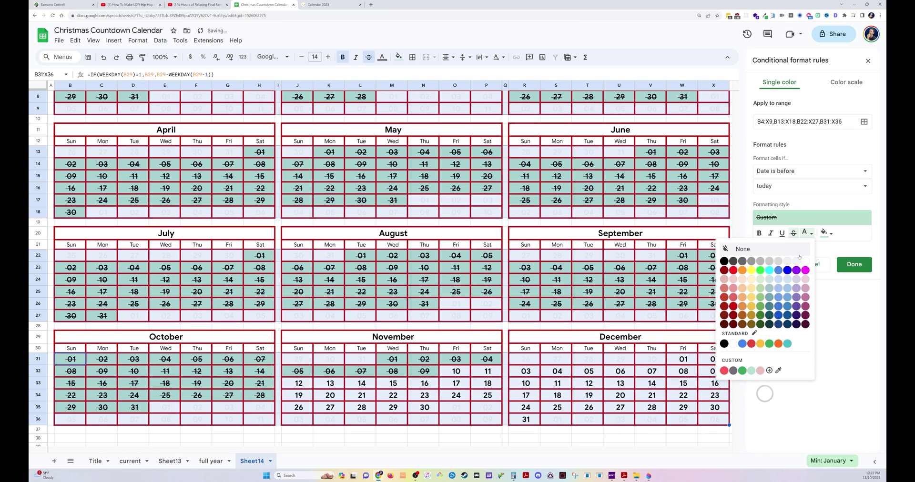
left_click(734, 280)
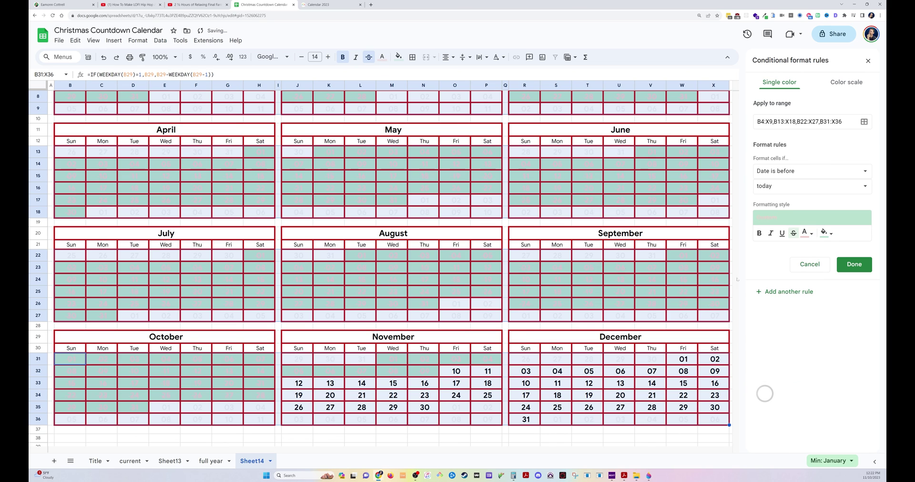
left_click(827, 233)
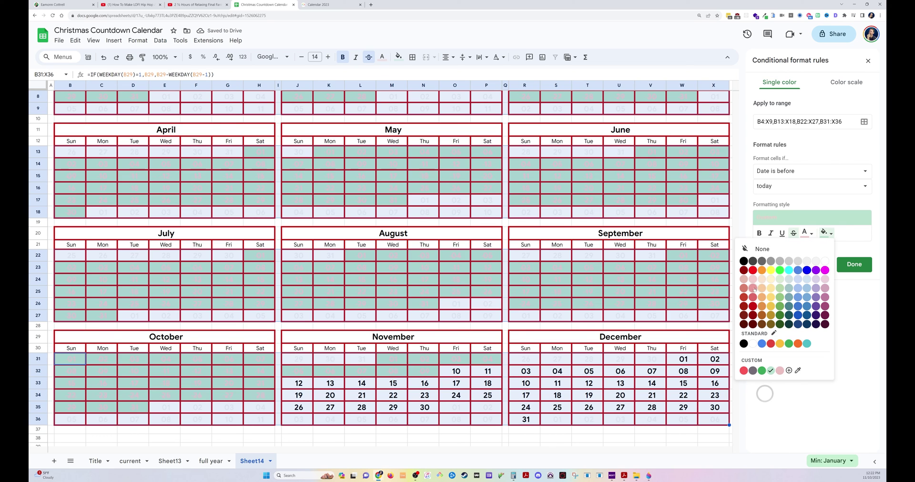
left_click(753, 288)
left_click(854, 264)
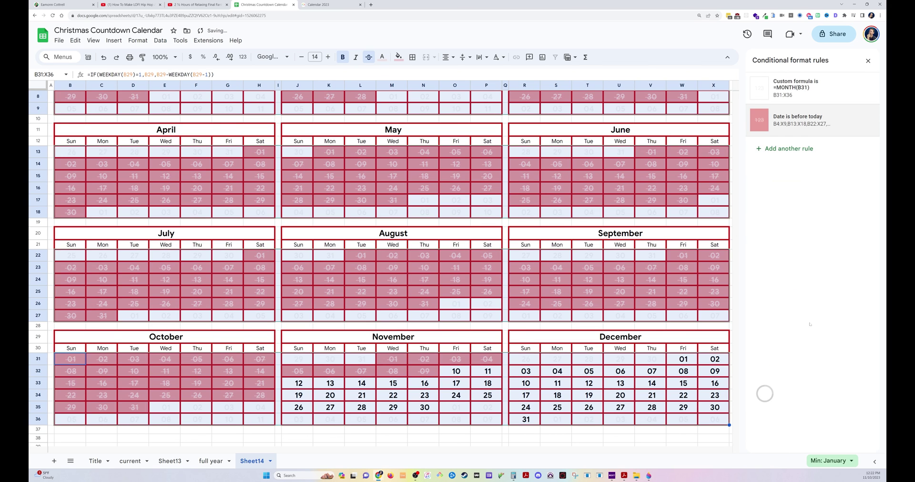
left_click(868, 61)
scroll(501, 257, "up", 3)
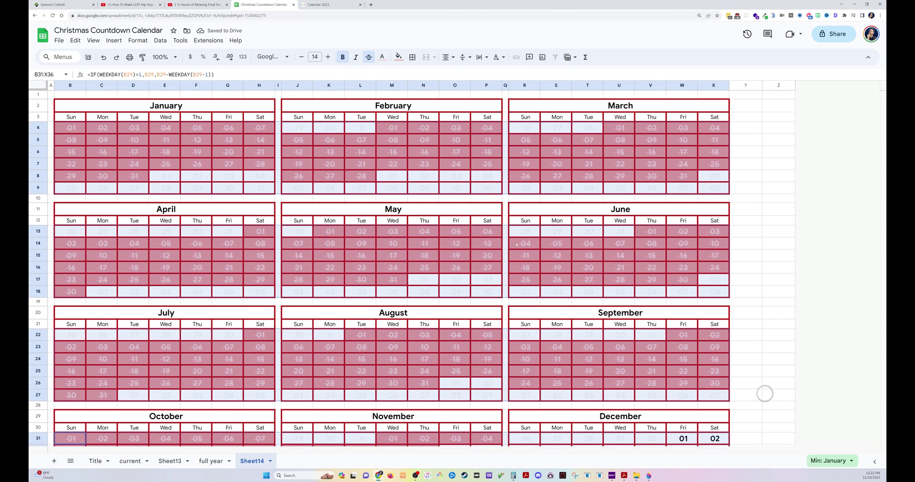
left_click(361, 176)
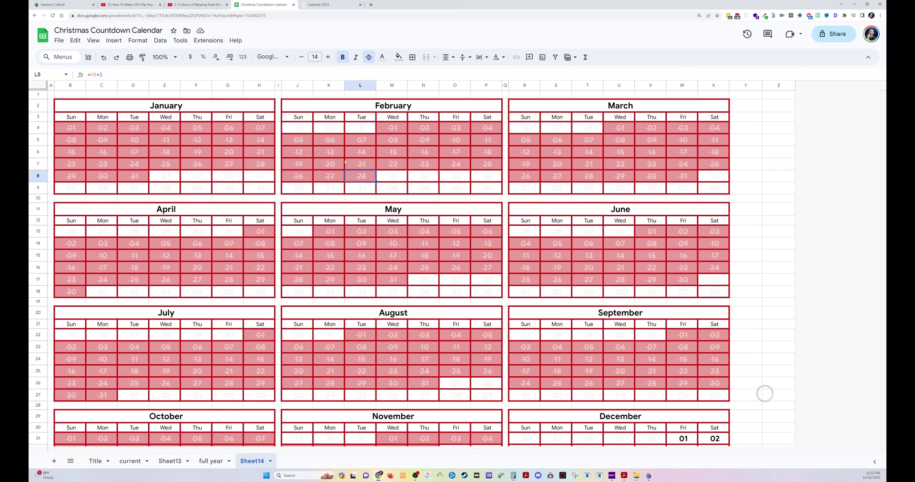
- Switch to Sheet13 with the November and December countdown calendars
left_click(177, 461)
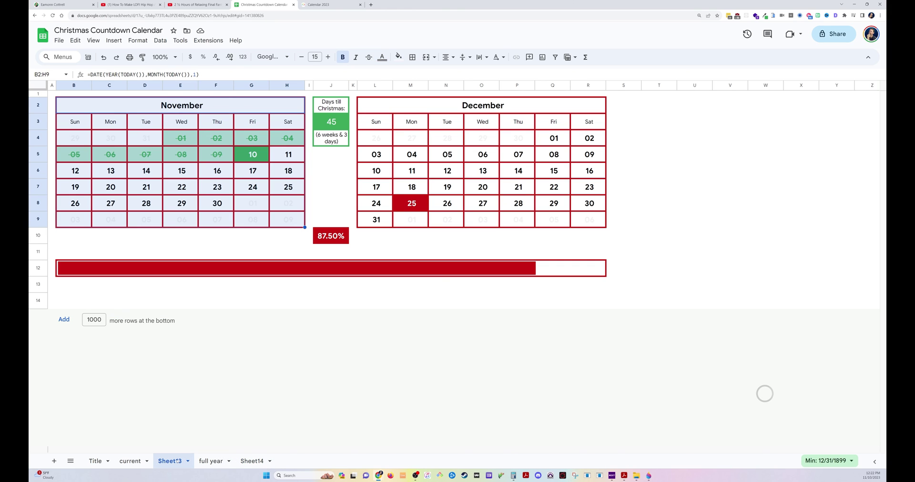